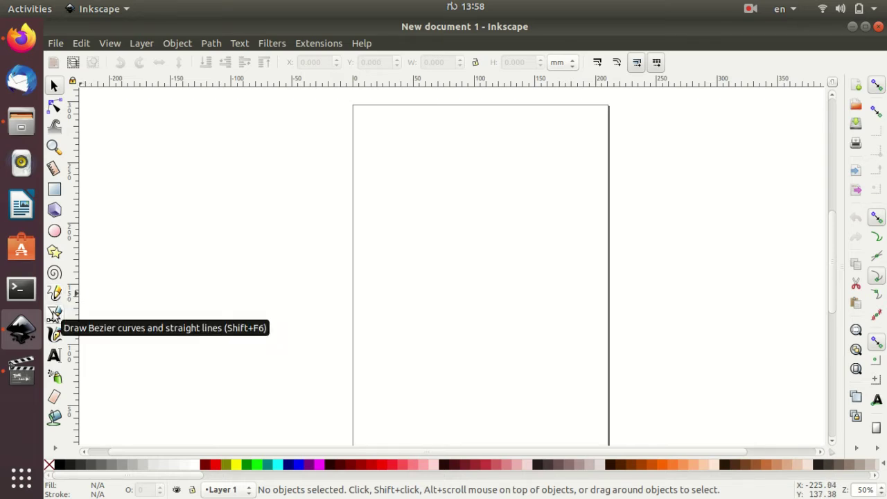
Step: Select the Bezier pen tool and set it to regular Bezier path mode
click(54, 316)
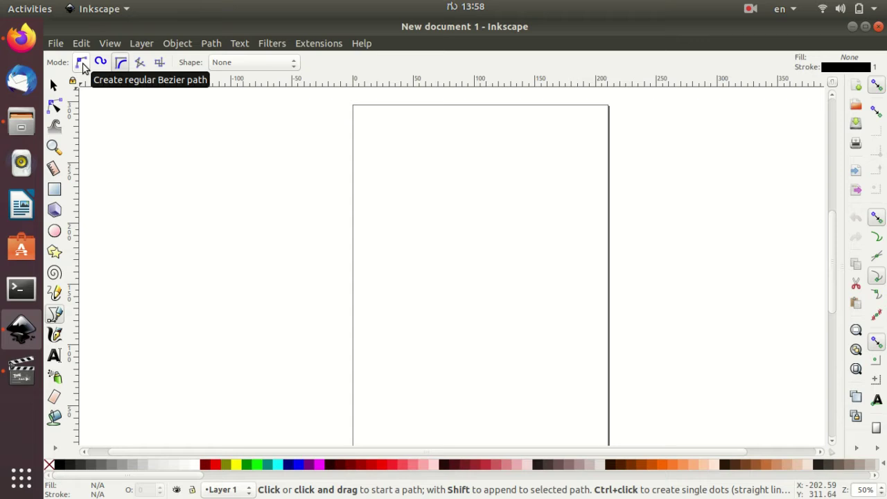
click(81, 63)
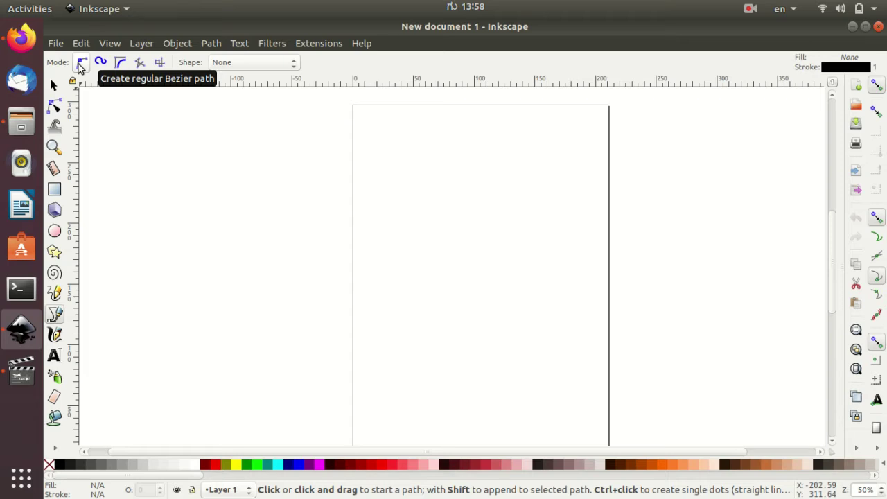
click(79, 64)
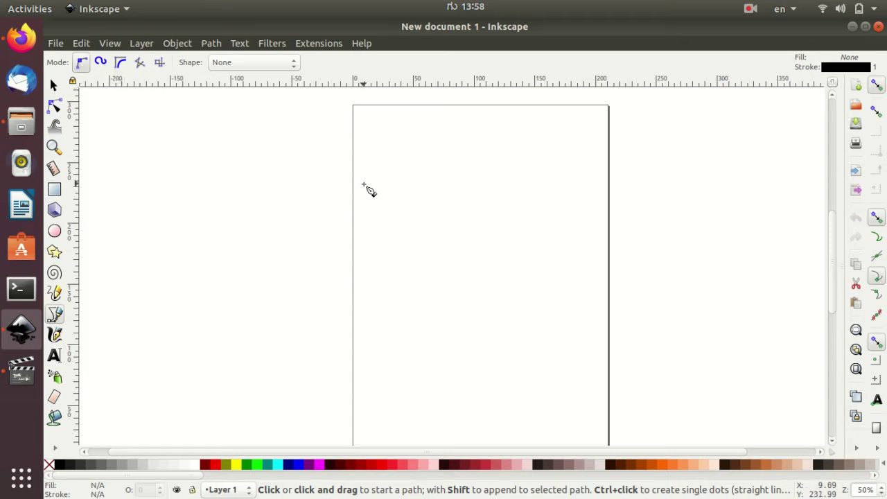
Step: Draw a straight horizontal line across the upper part of the page
click(364, 185)
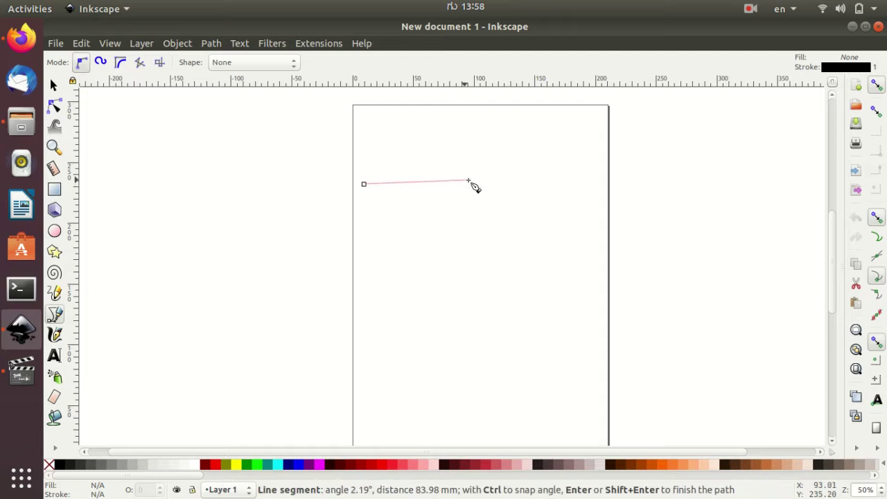
click(577, 185)
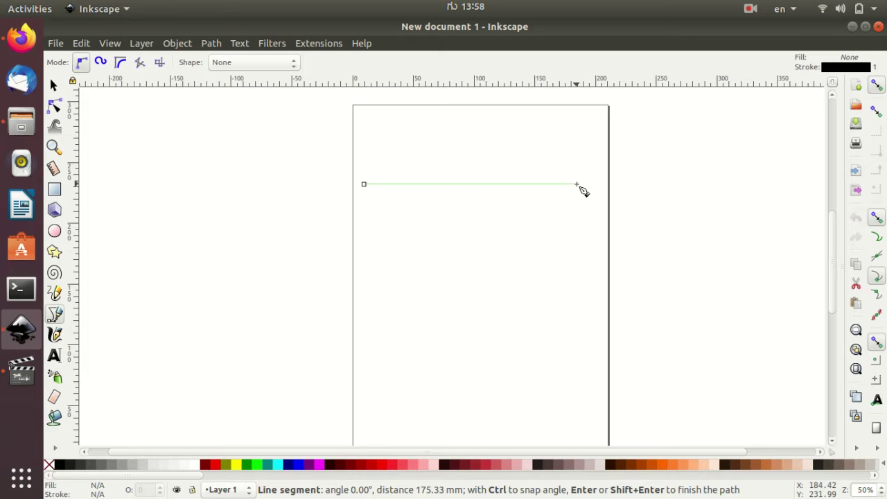
key(Return)
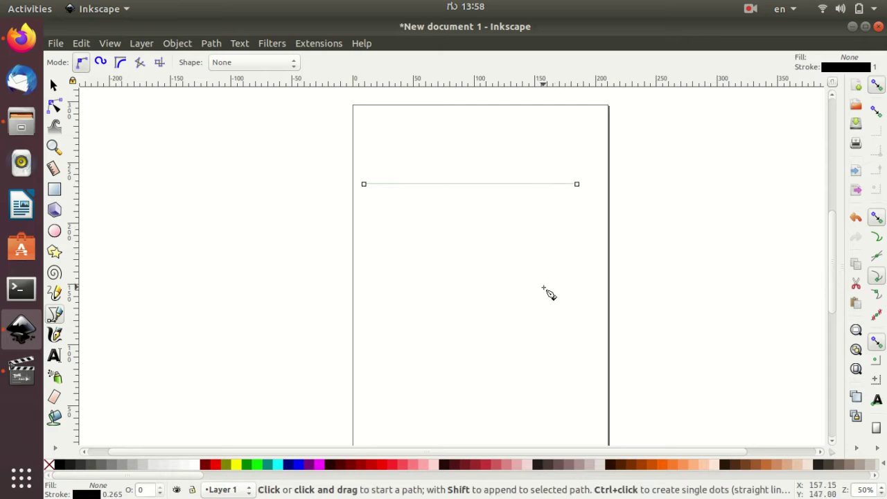
Step: Start a zigzag path below the line, then discard it unfinished
click(358, 245)
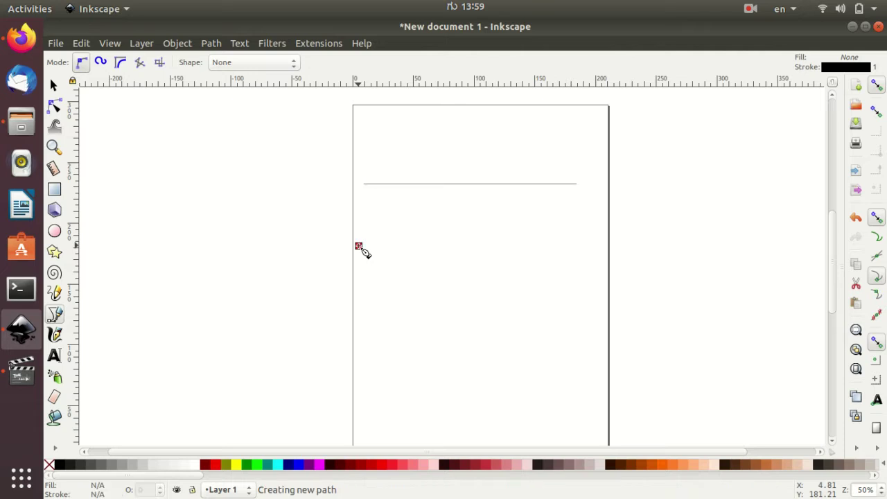
click(537, 244)
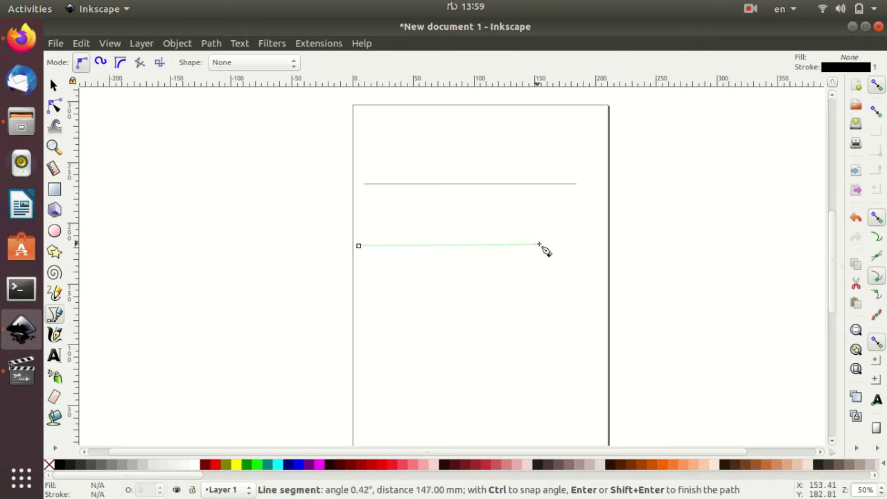
click(588, 331)
click(507, 376)
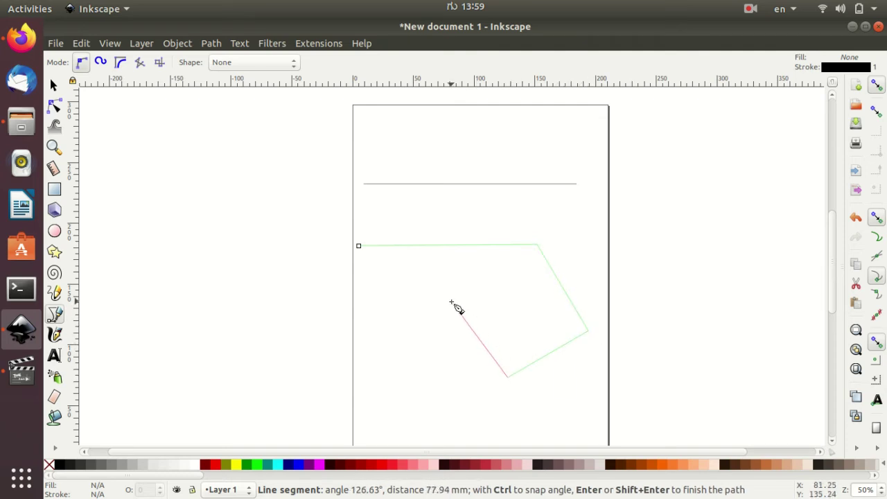
click(452, 302)
click(390, 342)
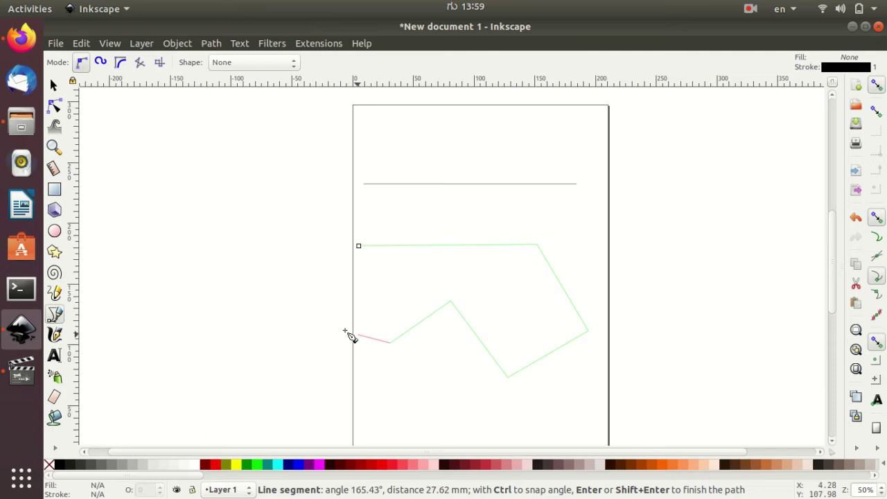
click(287, 303)
click(180, 319)
click(202, 249)
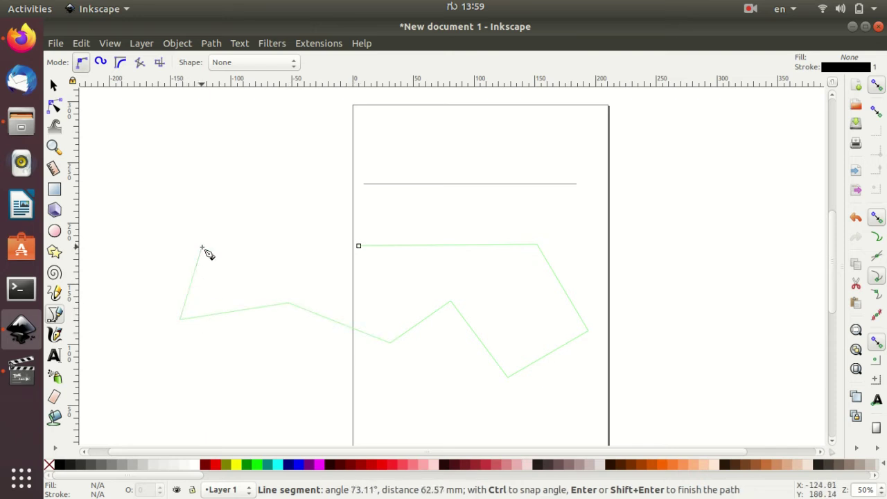
key(BackSpace)
key(Escape)
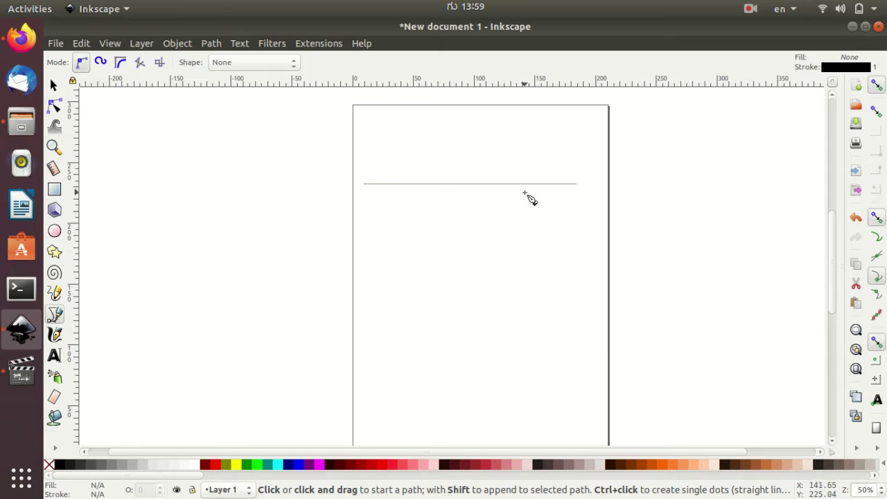
Step: Give the horizontal line a stroke width of 16 and a navy (#000080) stroke
click(54, 84)
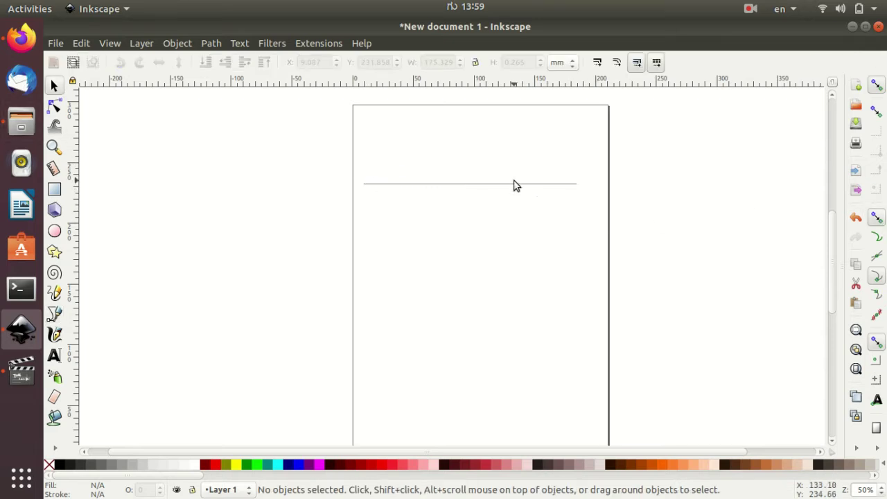
click(510, 185)
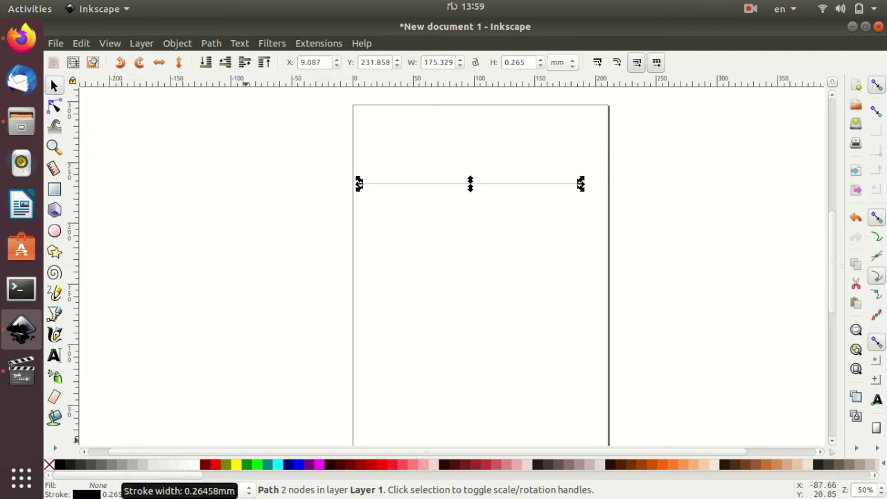
right_click(111, 494)
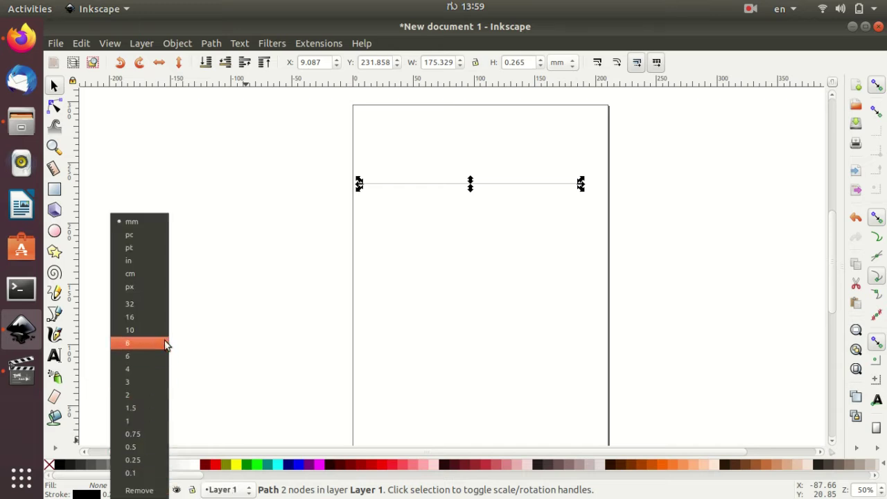
click(155, 322)
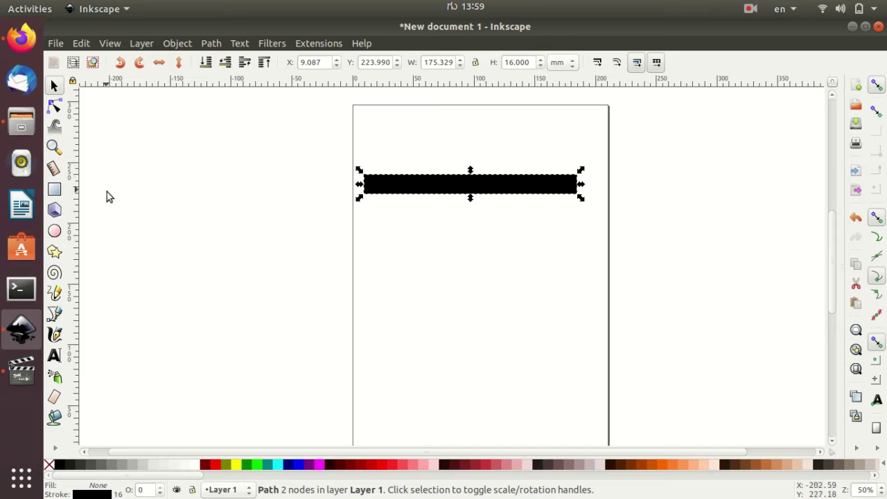
shift+click(300, 466)
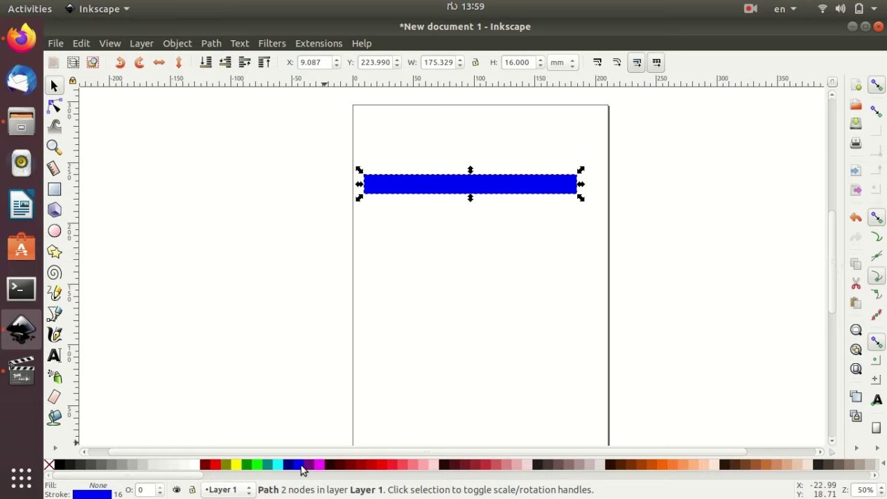
shift+click(256, 466)
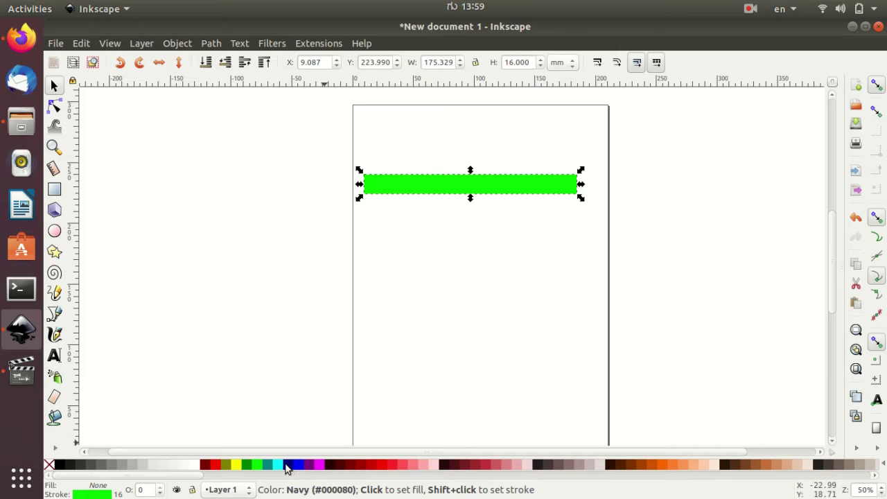
shift+click(287, 466)
Step: Add a node at the bar's middle, pull it up, and make it smooth
click(55, 106)
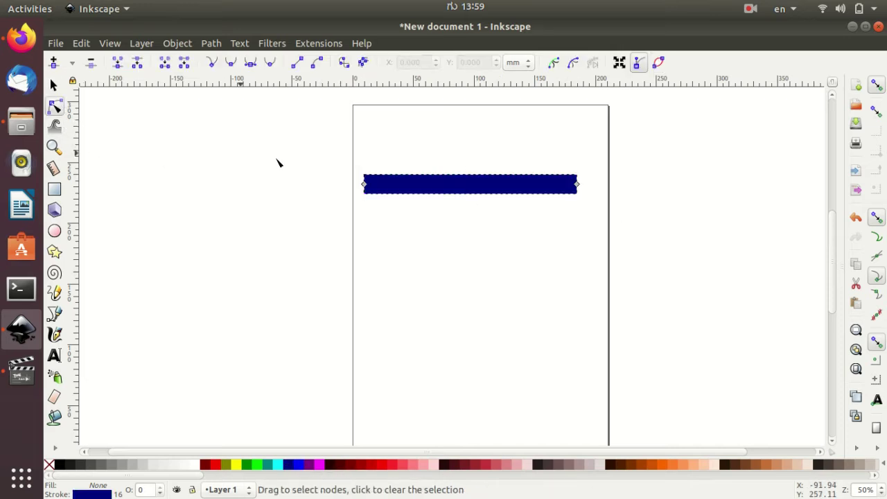
click(482, 189)
double_click(483, 189)
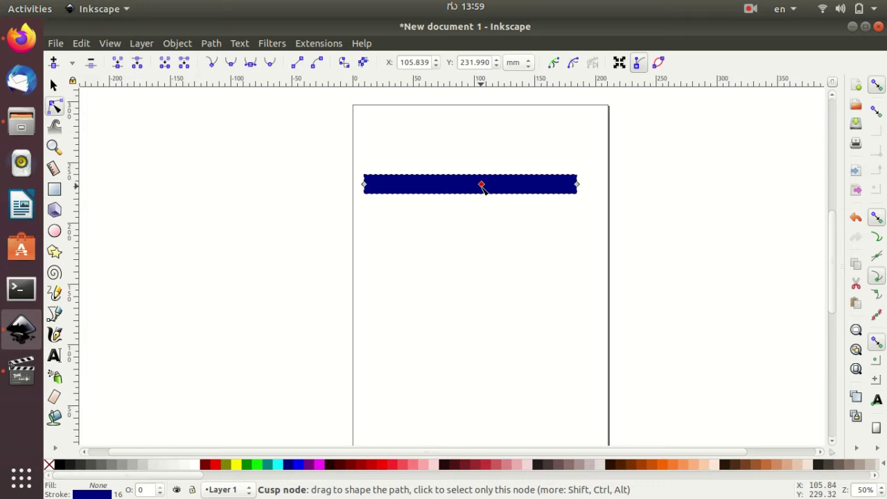
click(482, 163)
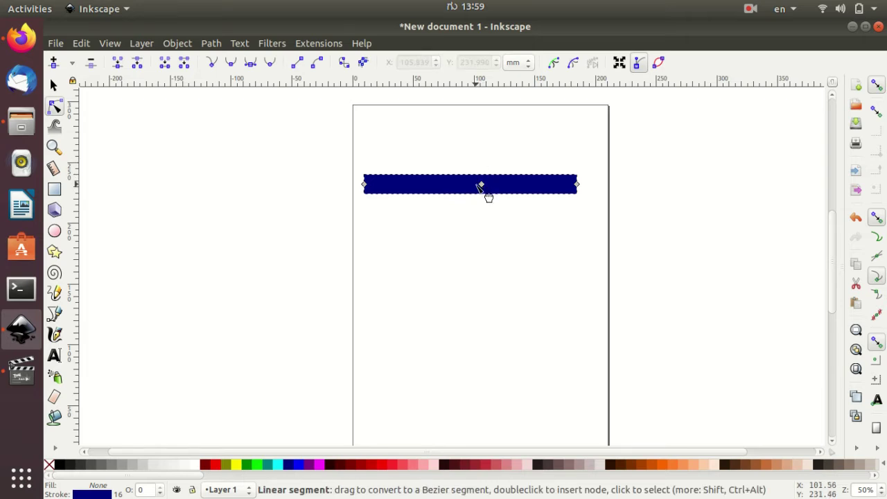
drag(483, 187, 482, 140)
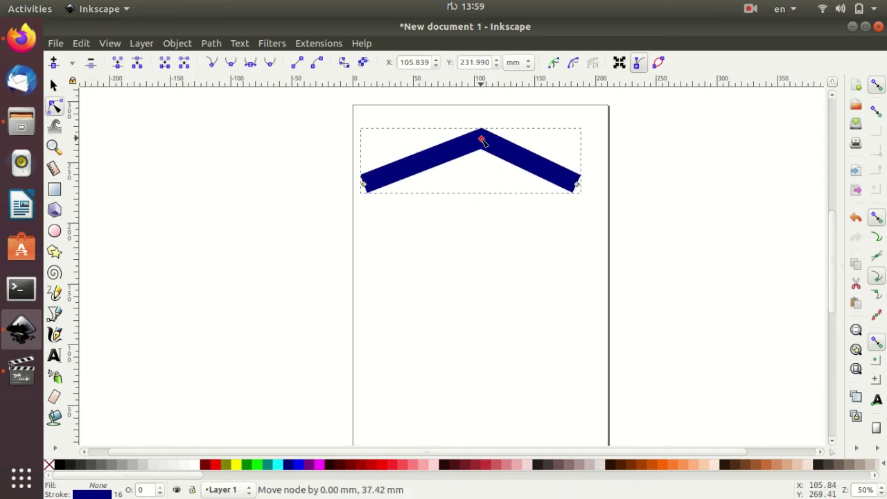
click(251, 62)
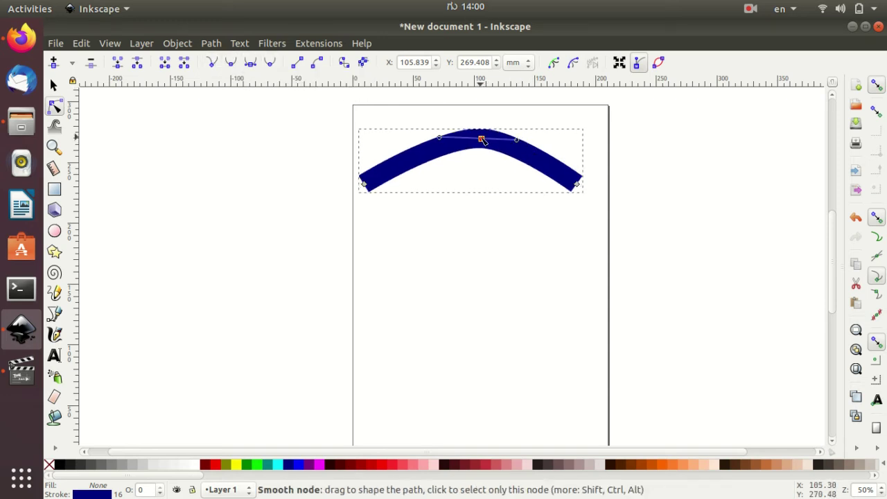
Step: Make the middle node symmetric and raise it into a tall, even arch
mouse_move(481, 138)
mouse_down()
mouse_move(472, 106)
mouse_move(451, 100)
mouse_move(441, 172)
mouse_up()
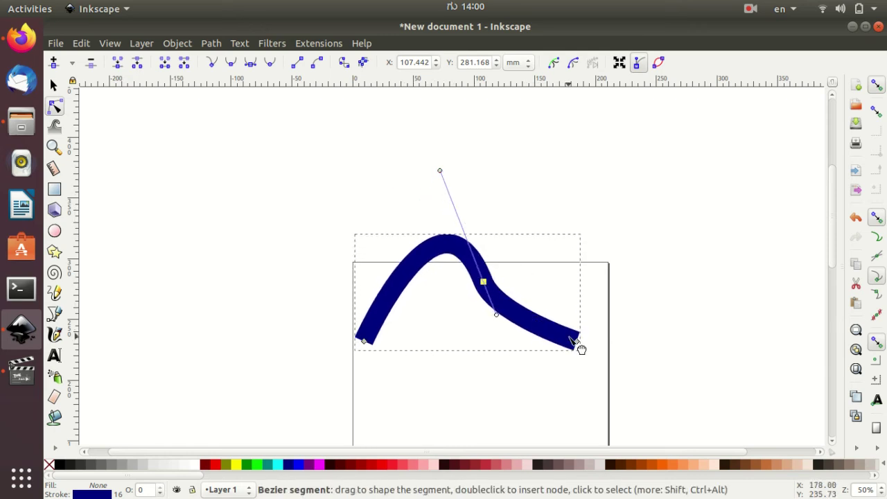
scroll(520, 395, down, 2)
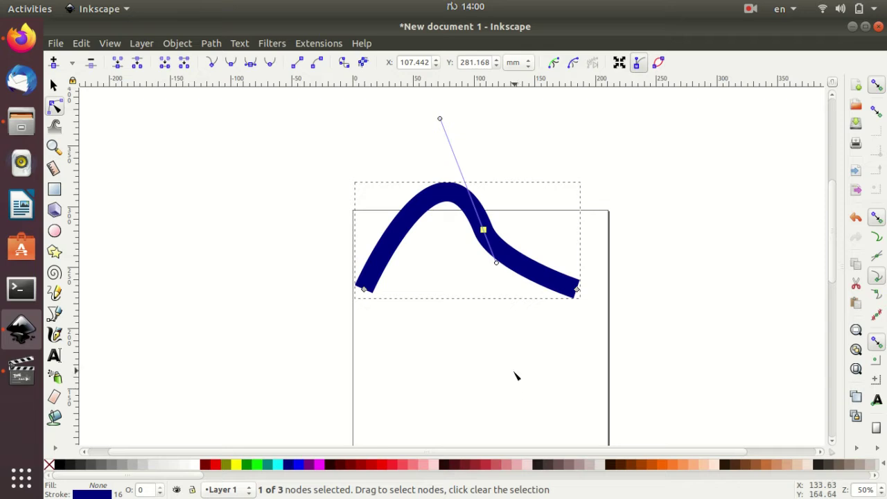
click(271, 63)
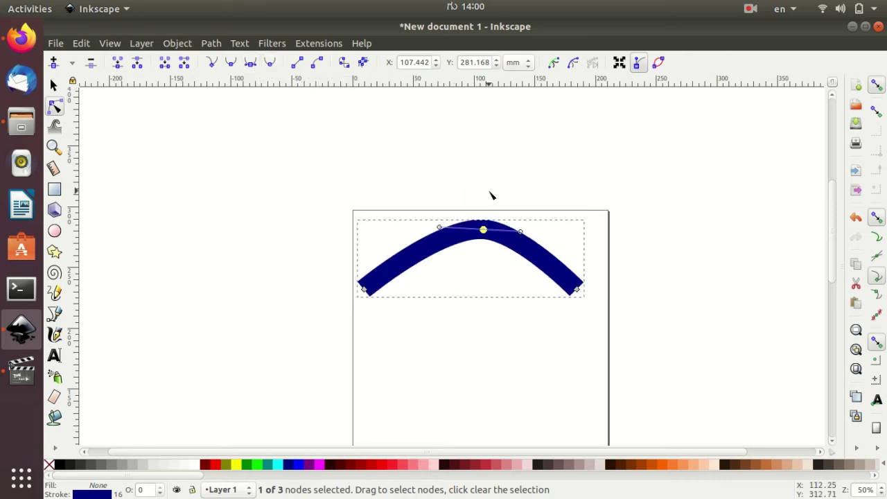
drag(483, 229, 473, 157)
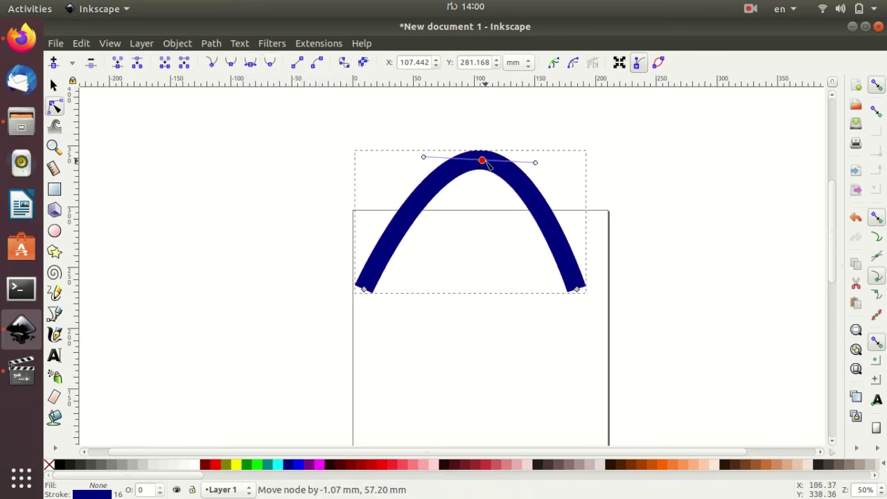
scroll(486, 363, down, 2)
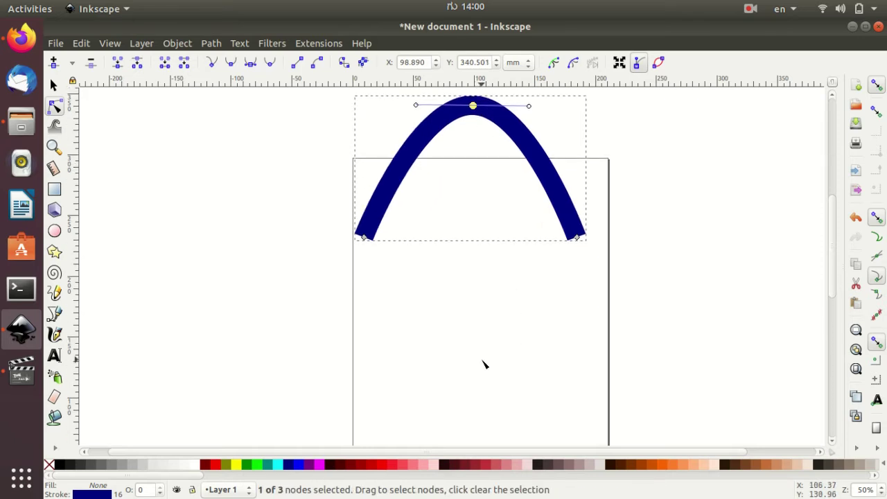
scroll(483, 362, down, 1)
scroll(483, 361, up, 1)
Step: Draw an open zigzag path of straight segments below the navy arch
click(55, 315)
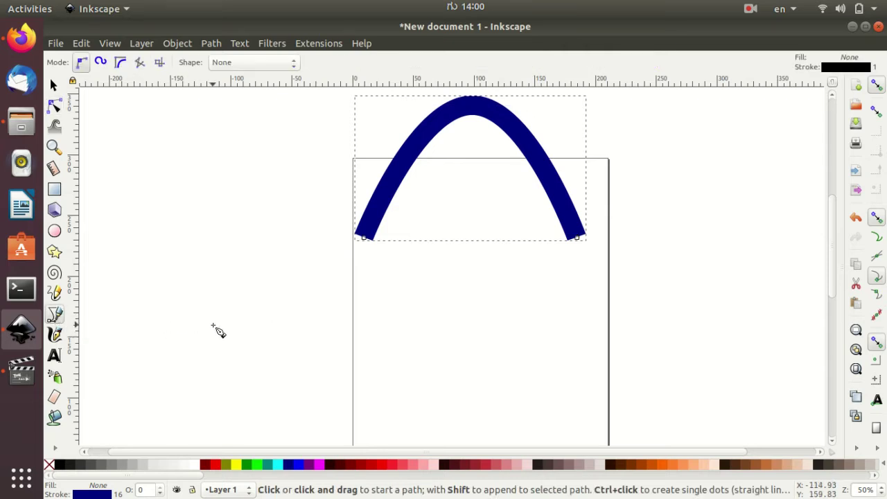
click(213, 325)
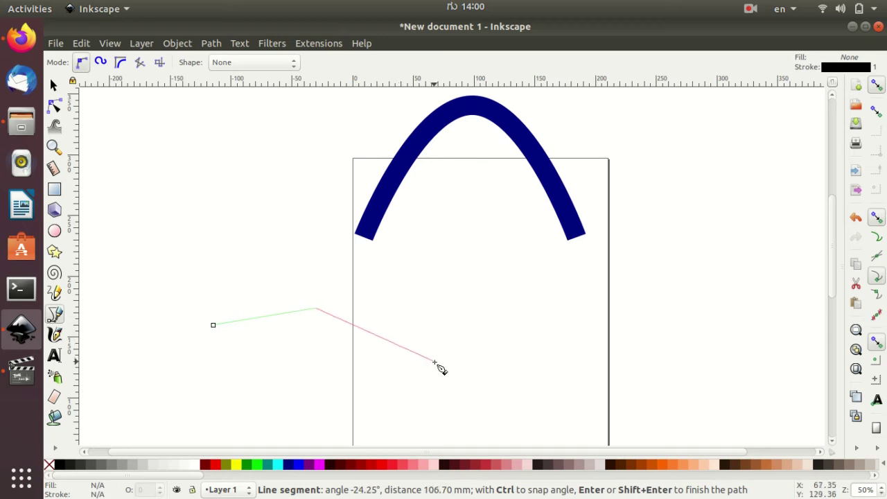
click(434, 360)
click(494, 292)
click(616, 365)
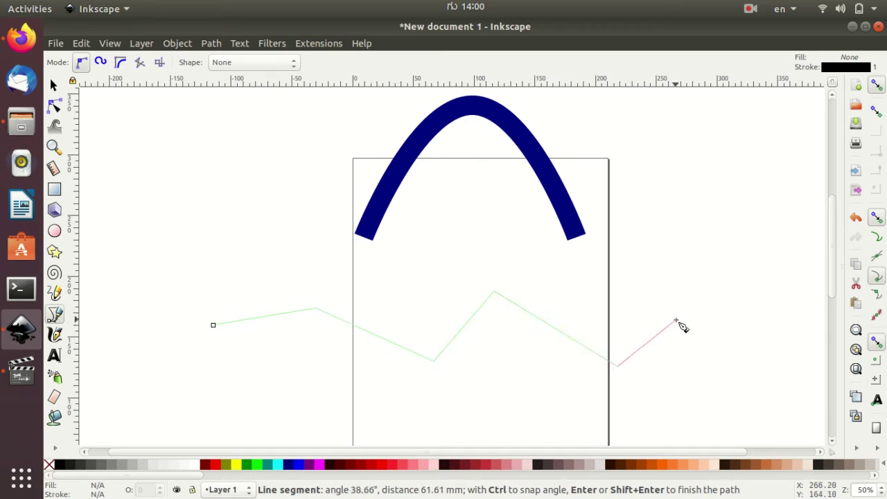
click(676, 321)
click(685, 375)
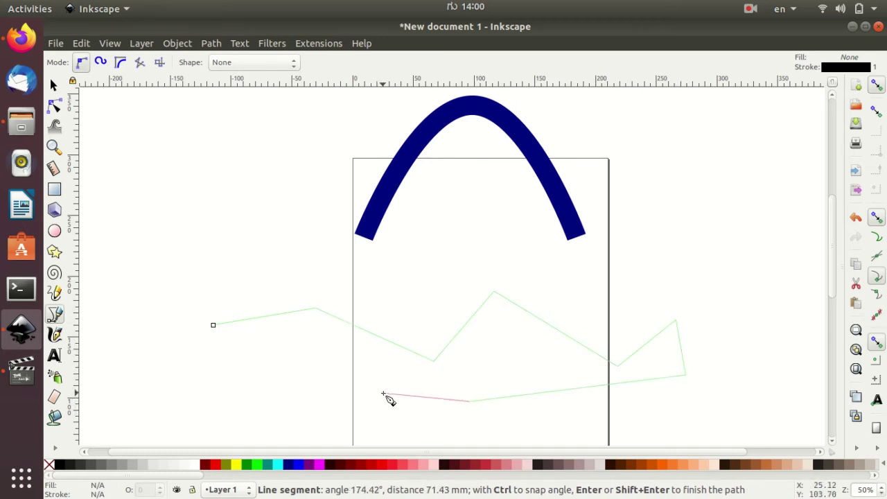
key(Return)
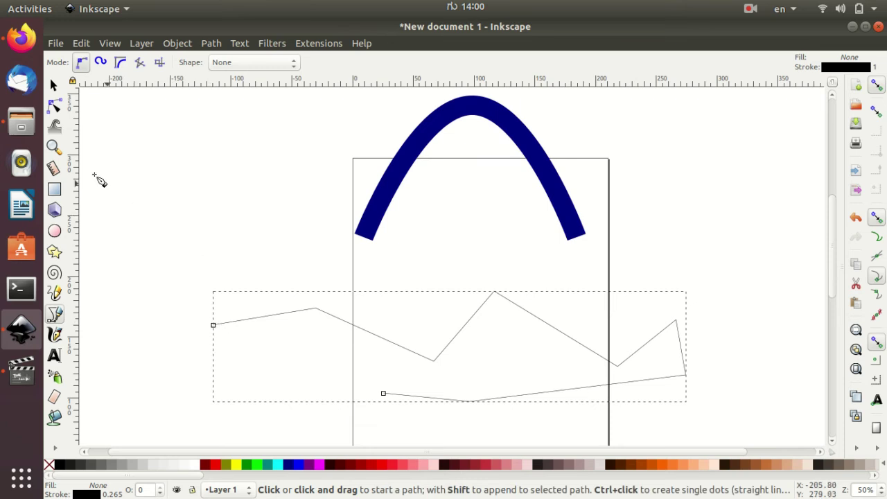
click(56, 107)
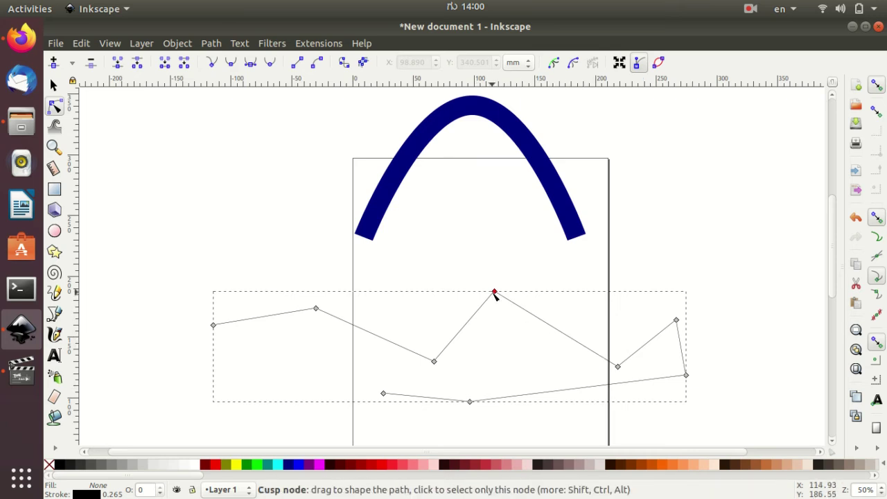
Step: Drag the zigzag's peak and corners upward and fill the shape fuchsia
drag(494, 292, 501, 241)
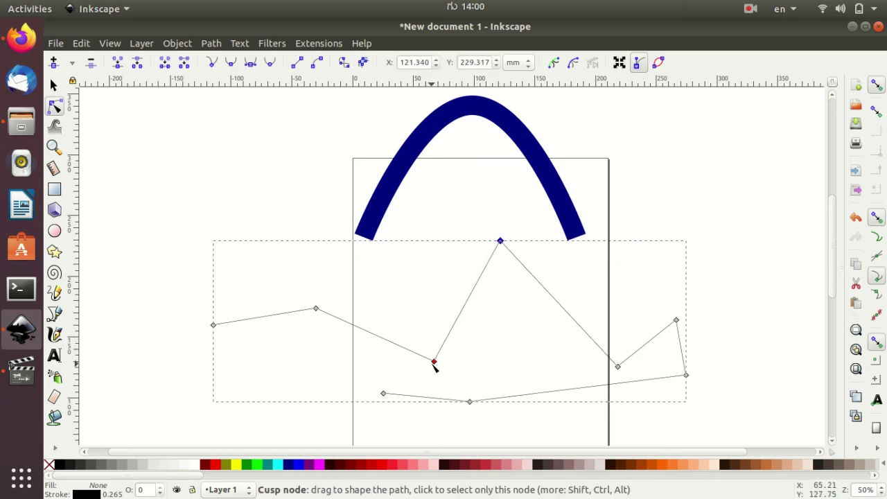
drag(436, 362, 393, 250)
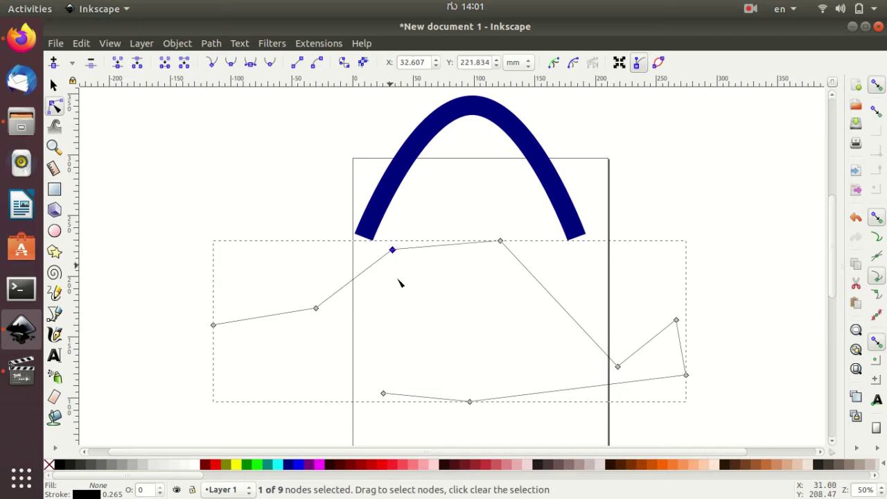
drag(470, 400, 436, 379)
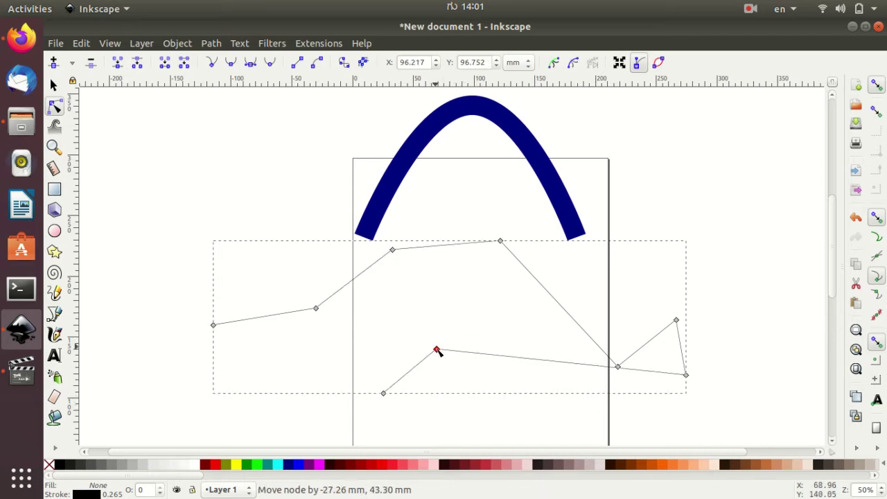
click(322, 465)
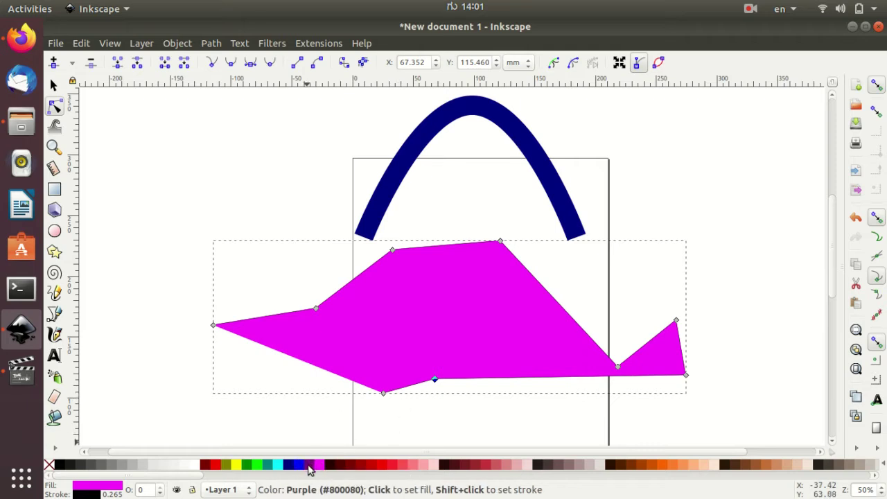
Step: Delete the top corner nodes and drag a handle to round the top into a broad arch
click(317, 309)
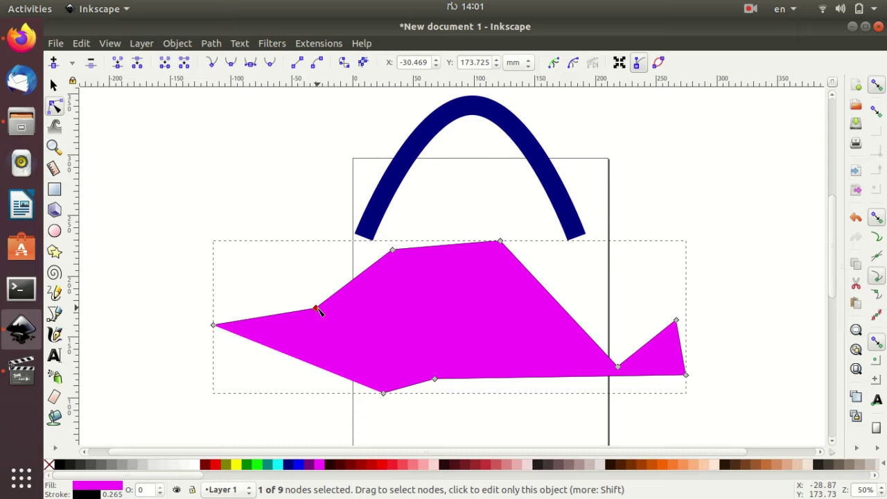
key(Delete)
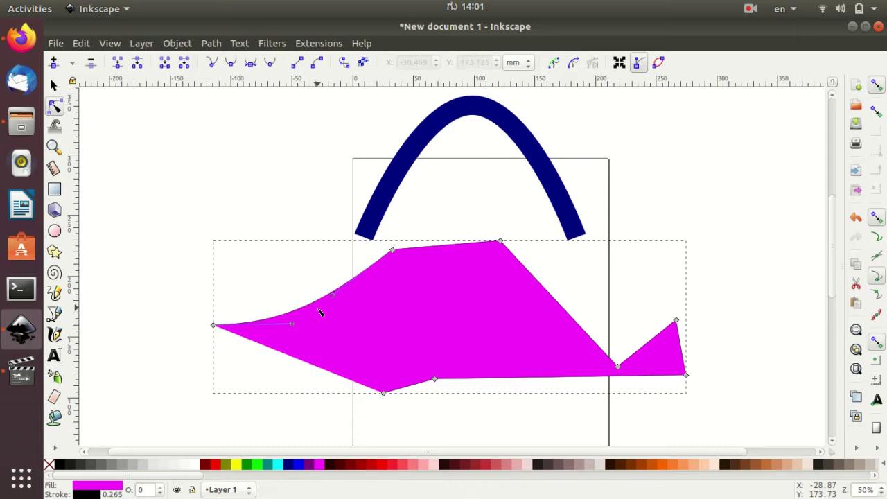
click(500, 242)
key(Delete)
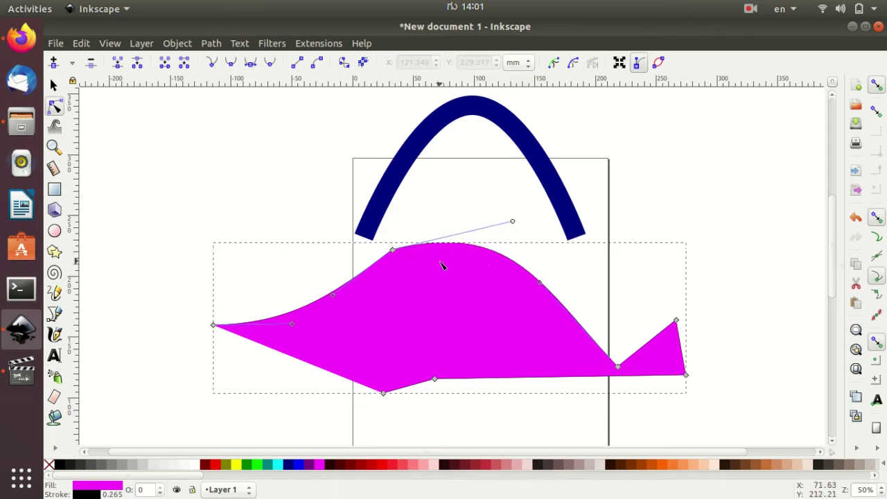
click(393, 251)
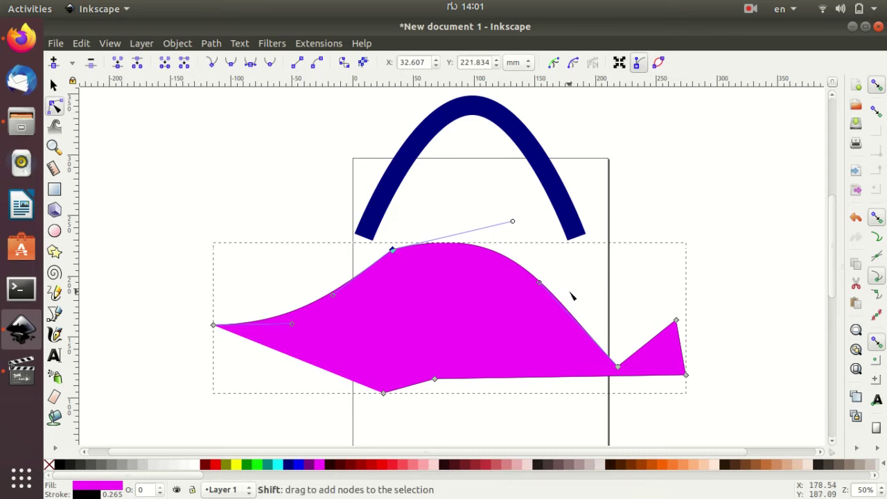
shift+click(540, 284)
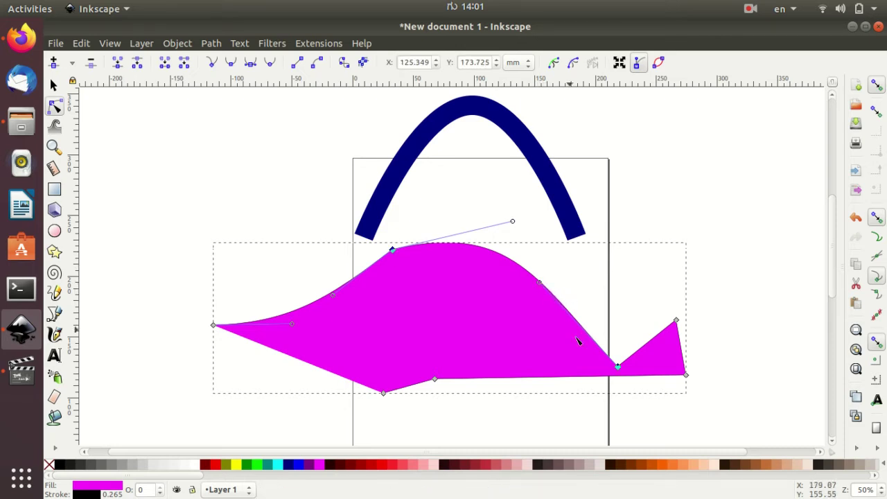
shift+click(617, 366)
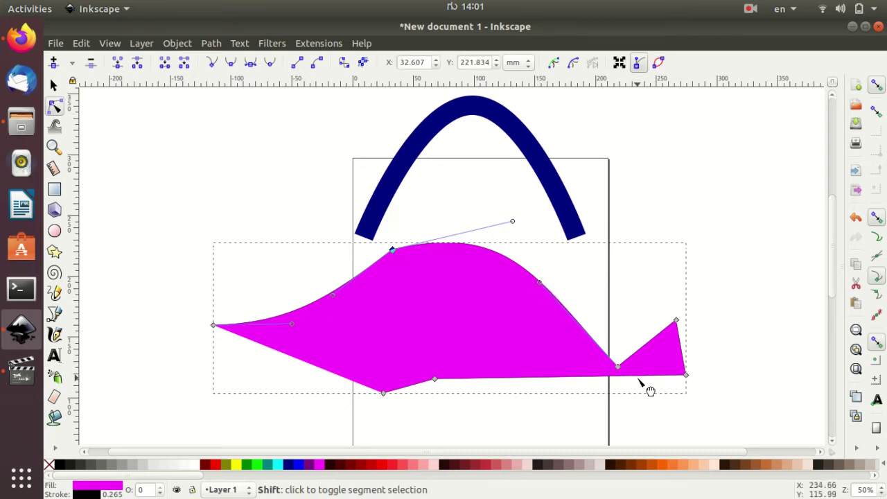
key(Delete)
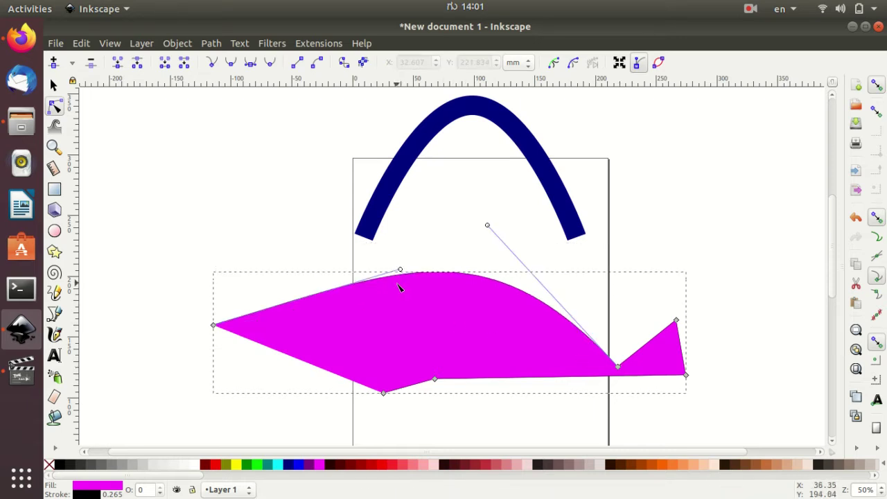
mouse_move(400, 269)
mouse_down()
mouse_move(313, 234)
mouse_move(299, 240)
mouse_up()
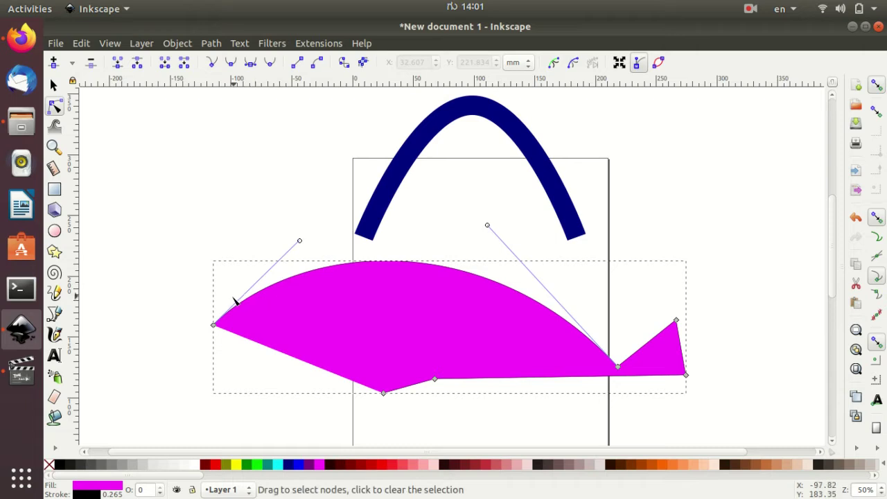
Step: Break the bottom nodes, move the loose end, and rejoin so the lower edge runs straight from the left tip
click(213, 326)
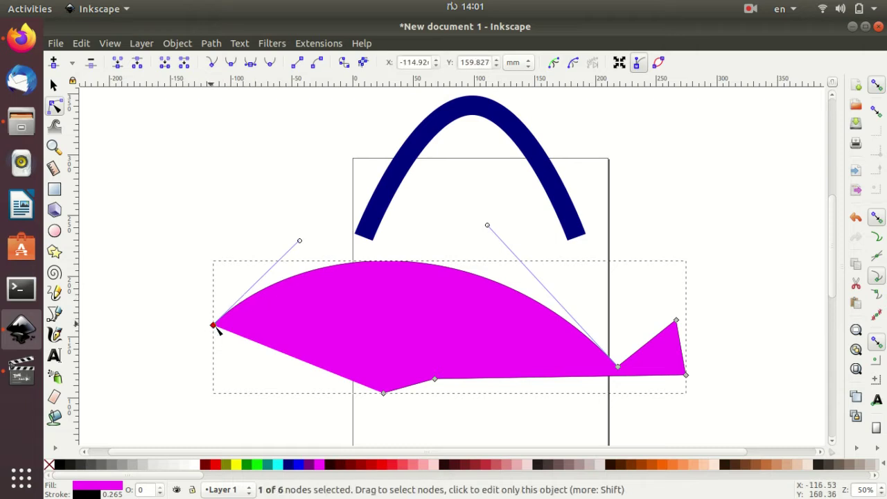
click(384, 394)
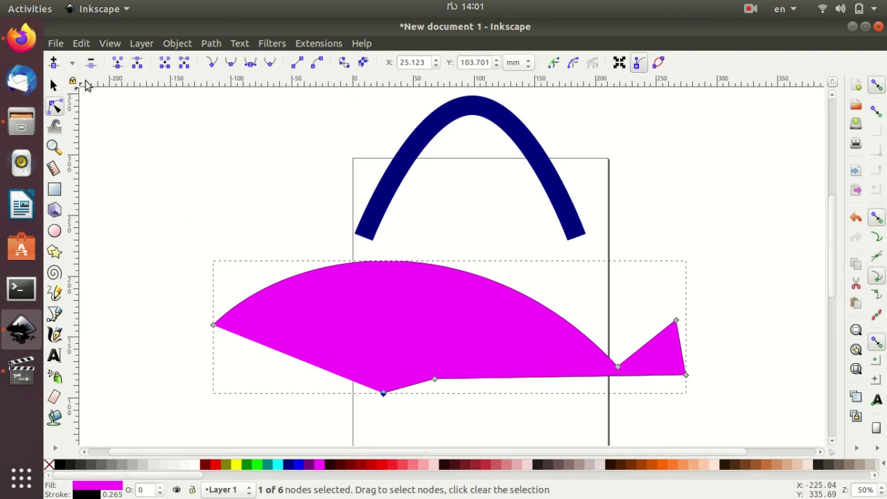
click(215, 325)
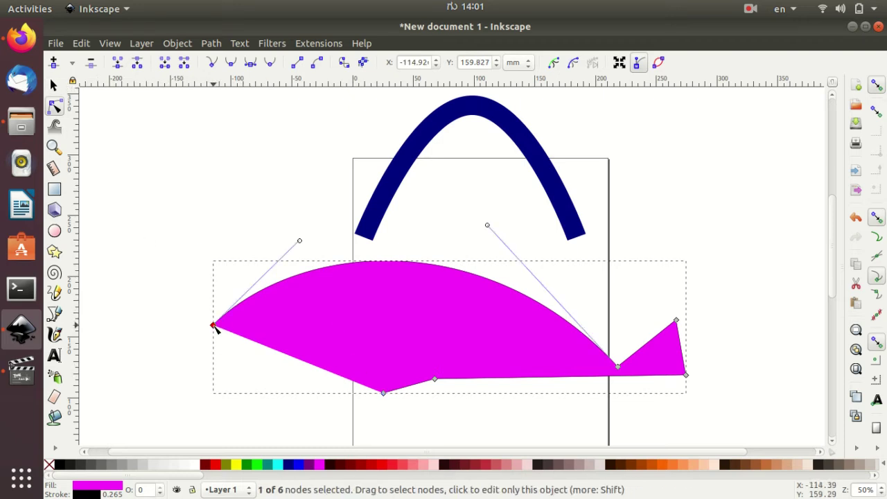
shift+click(384, 394)
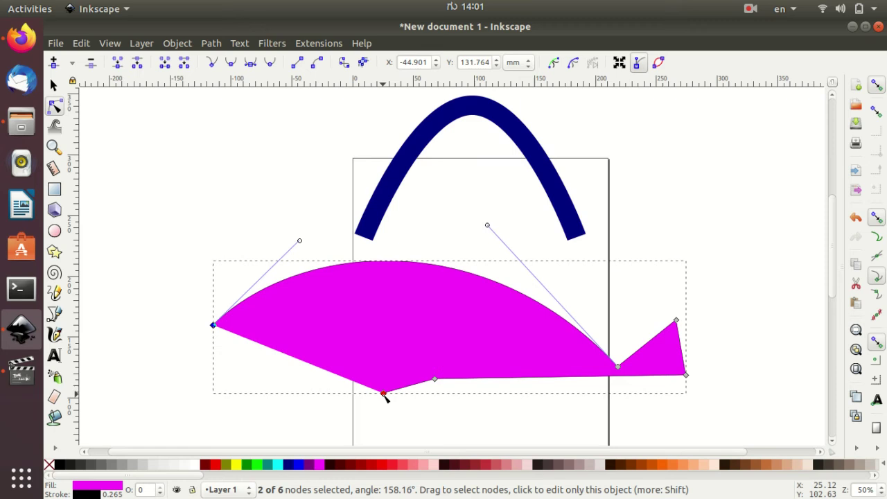
shift+click(435, 381)
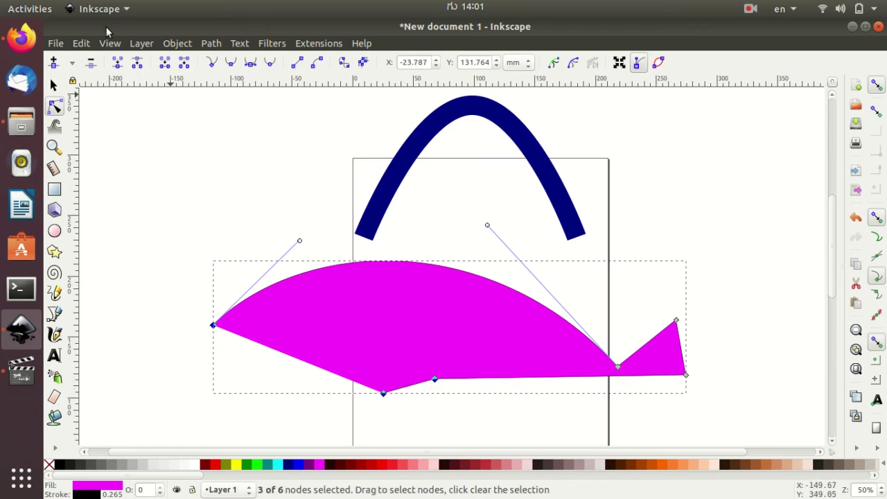
click(136, 64)
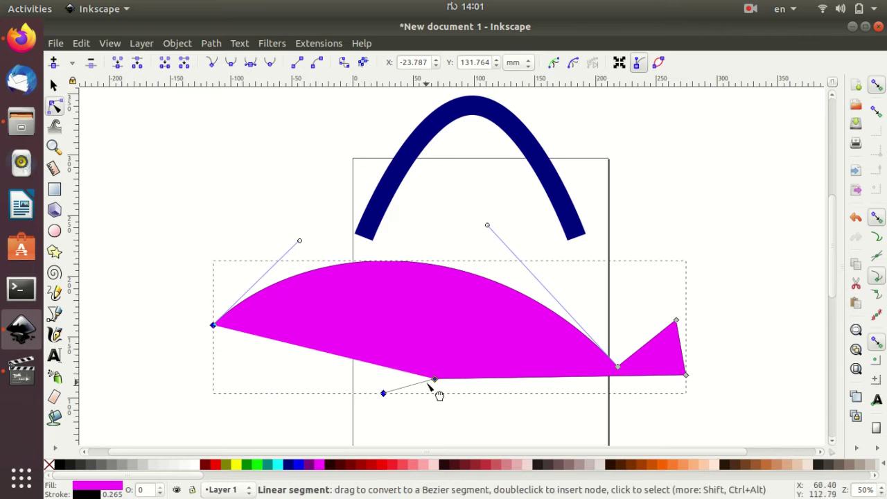
mouse_move(434, 380)
mouse_down()
mouse_move(374, 390)
mouse_move(391, 372)
mouse_move(329, 404)
mouse_up()
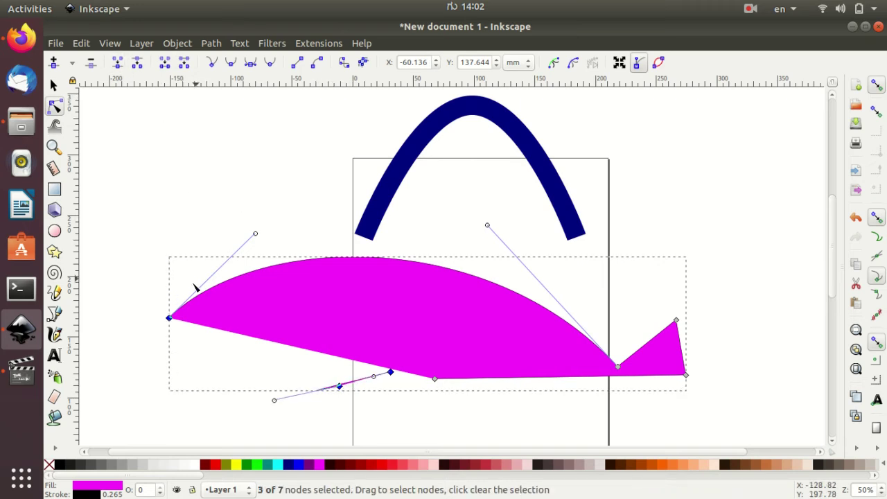
shift+click(170, 318)
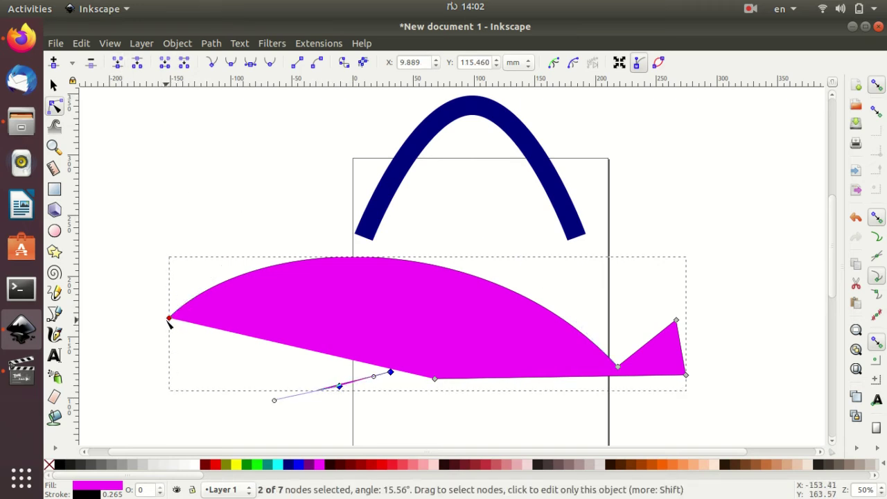
click(118, 64)
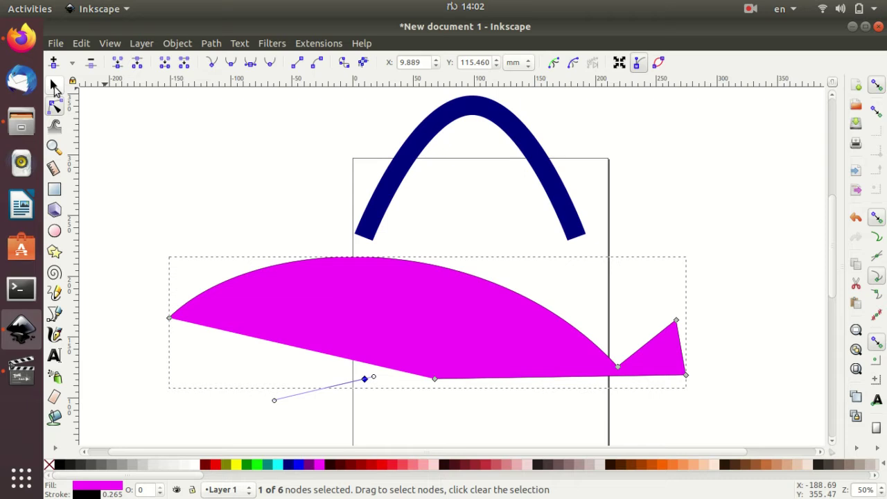
click(54, 87)
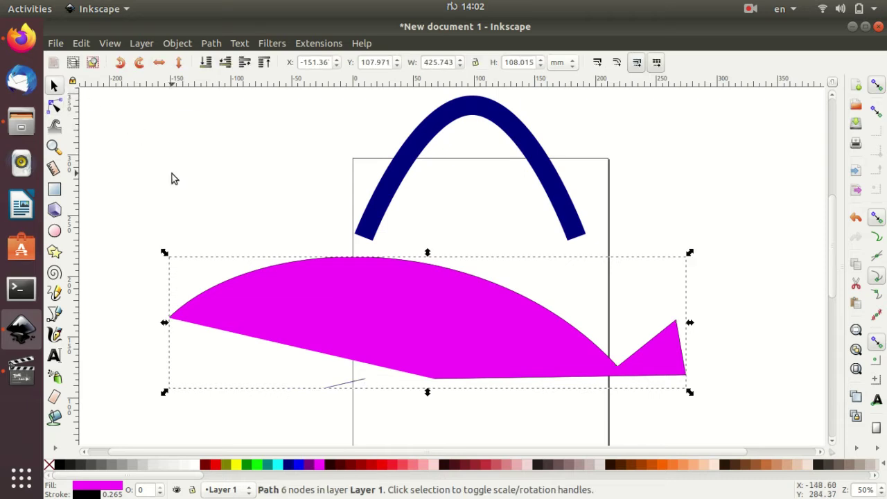
Step: Delete the fuchsia shape and the navy arch, leaving the page empty
key(Delete)
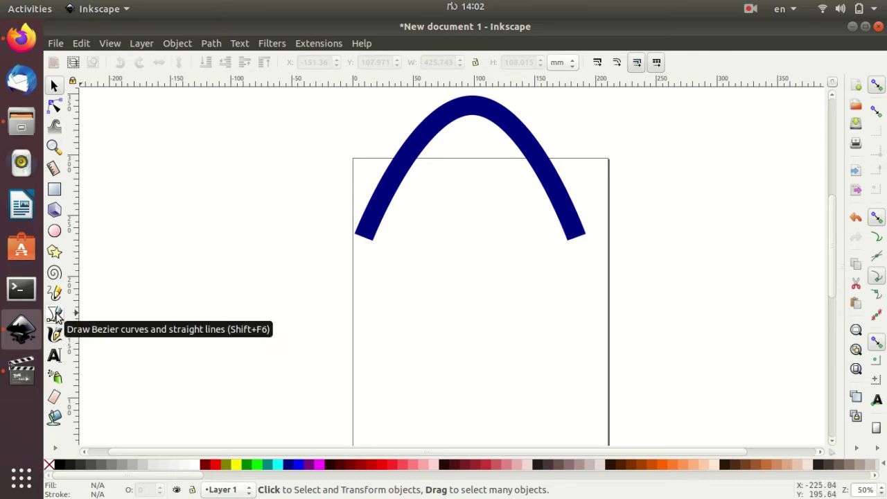
click(380, 202)
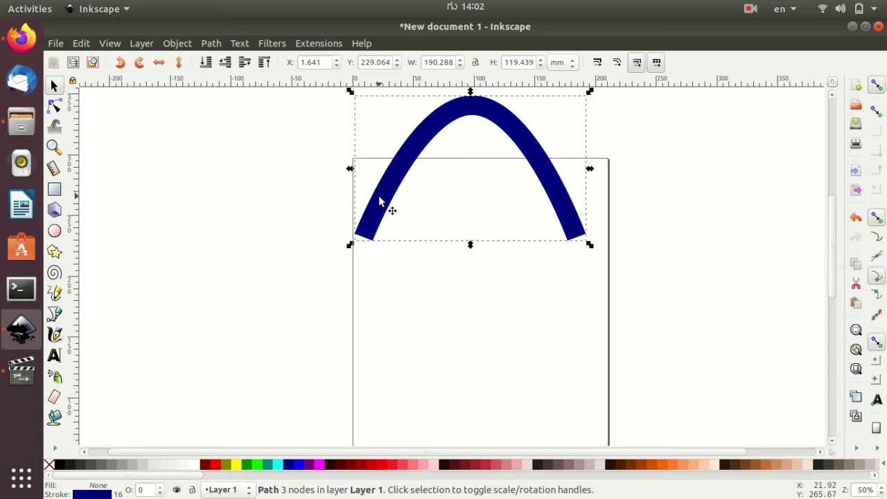
key(Delete)
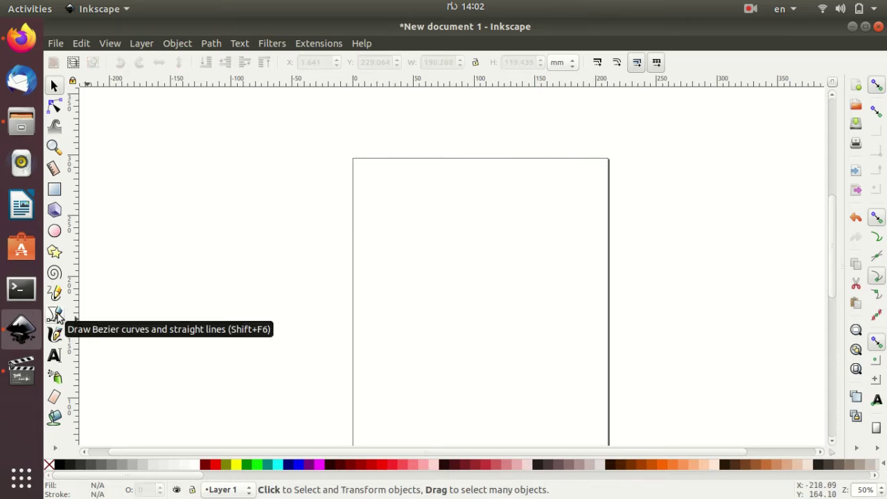
Step: Draw a long looping path across the page with the pen in Spiro mode
click(55, 315)
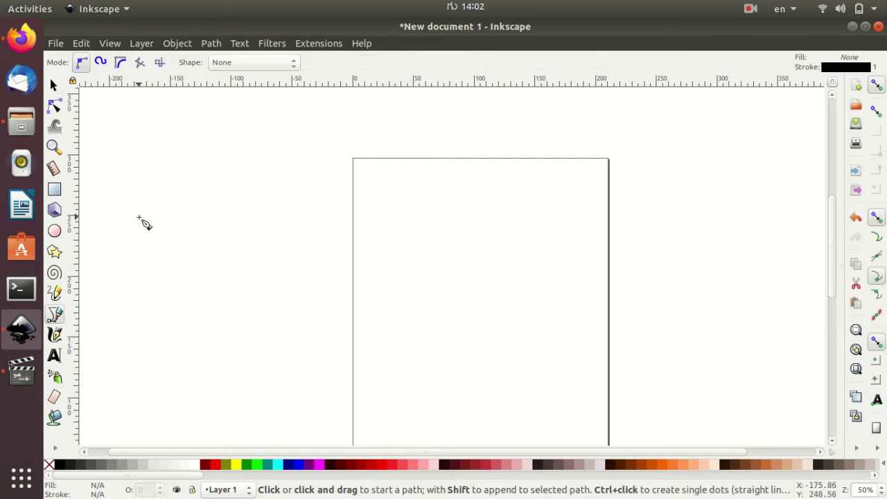
click(101, 63)
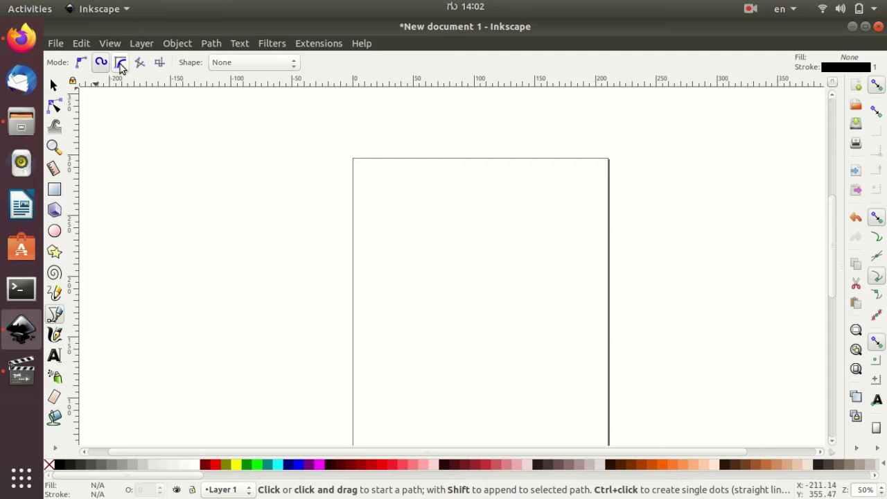
click(160, 294)
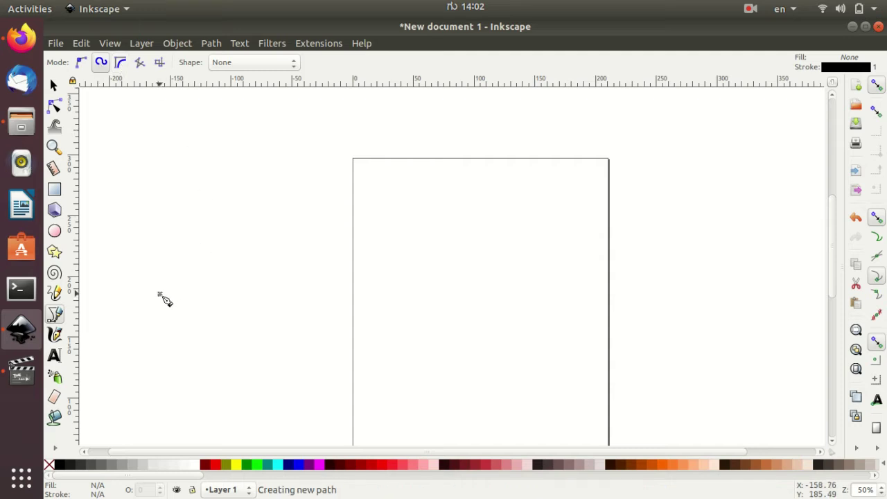
click(155, 192)
click(250, 246)
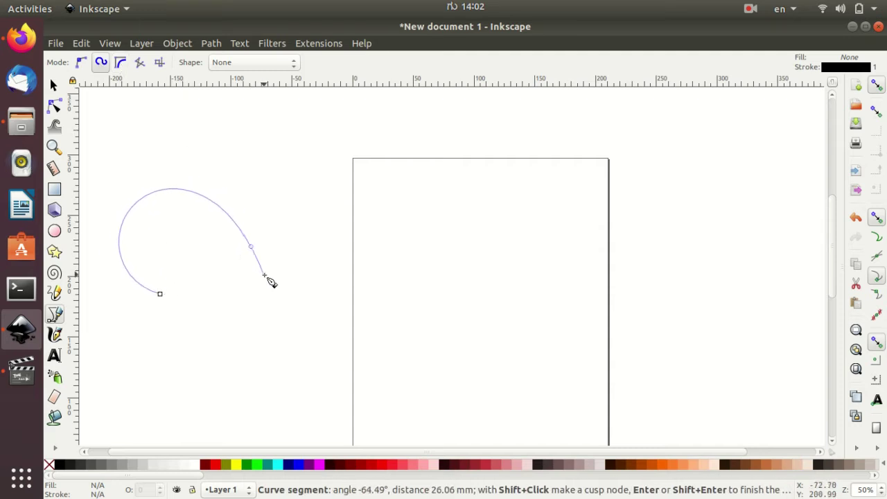
click(327, 246)
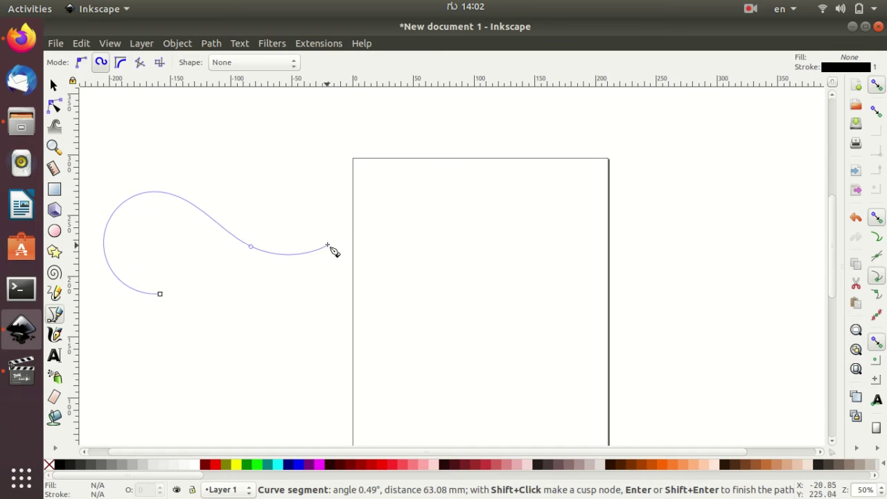
click(428, 187)
click(319, 153)
click(449, 274)
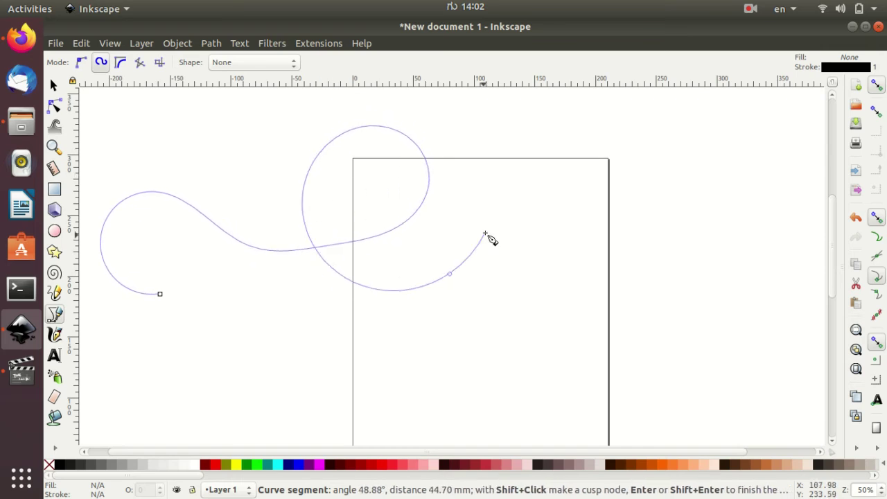
click(504, 200)
click(670, 233)
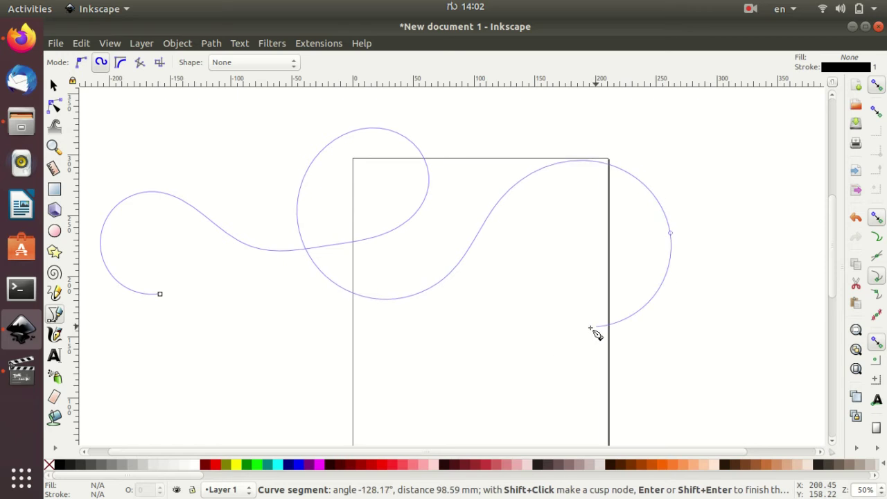
click(539, 340)
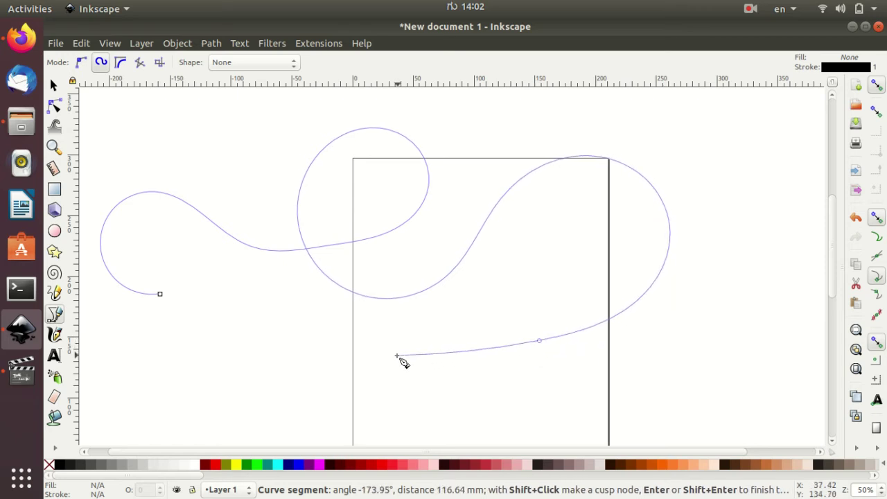
double_click(450, 198)
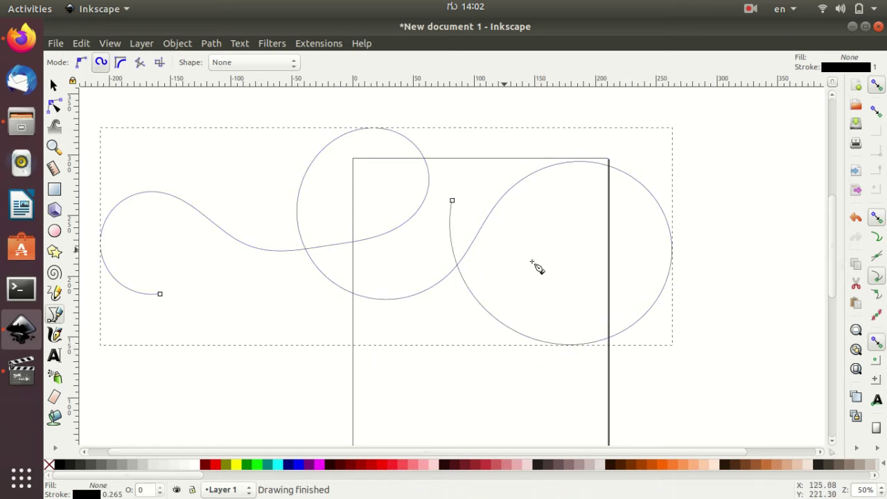
Step: Fill the looping path red (#FF0000) and cancel the extra segment
click(216, 465)
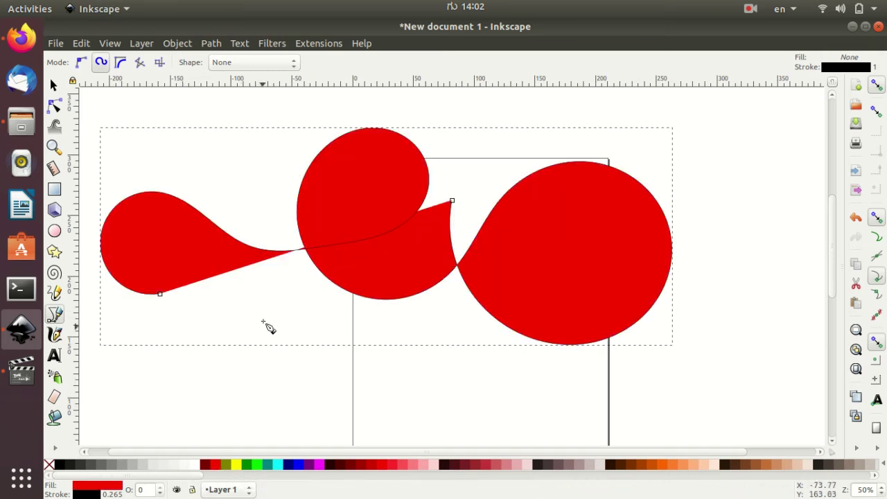
click(161, 295)
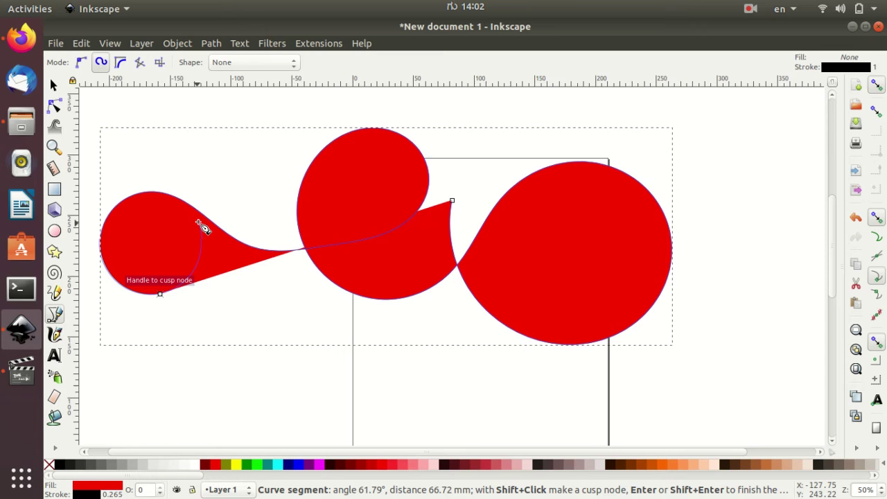
click(226, 184)
key(Escape)
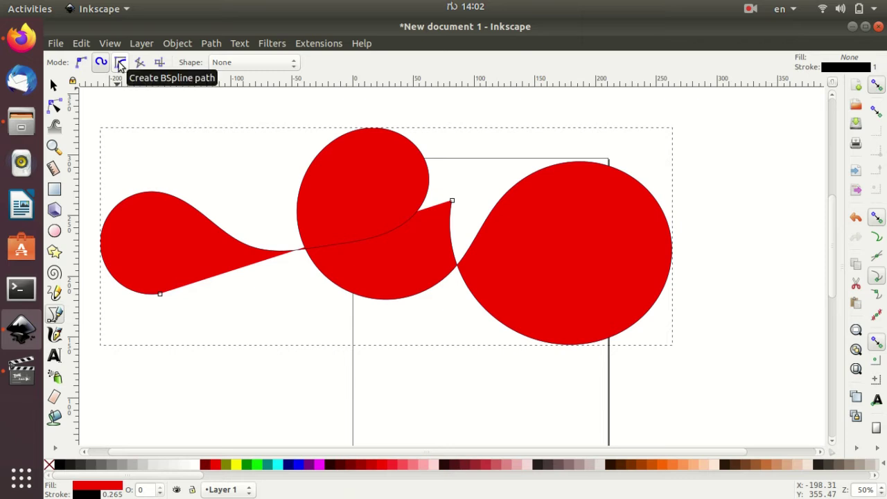
Step: Draw a closed wavy BSpline path below the red shape
click(119, 63)
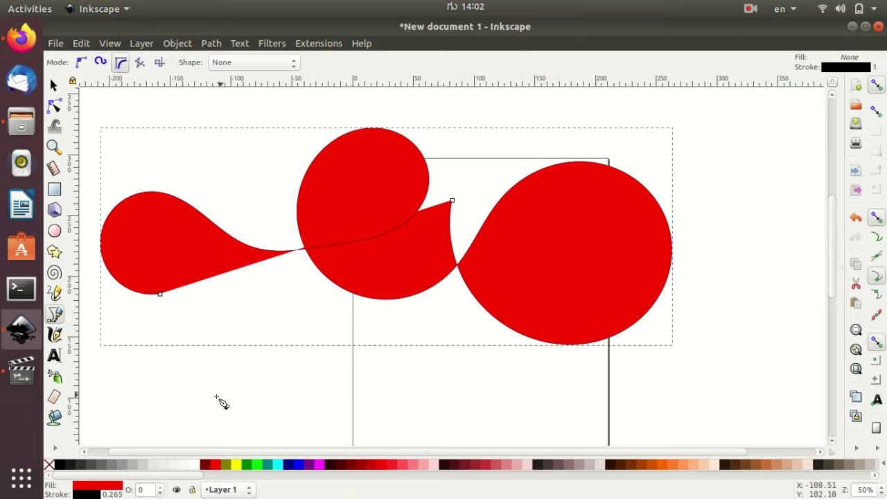
click(175, 417)
click(184, 368)
click(254, 380)
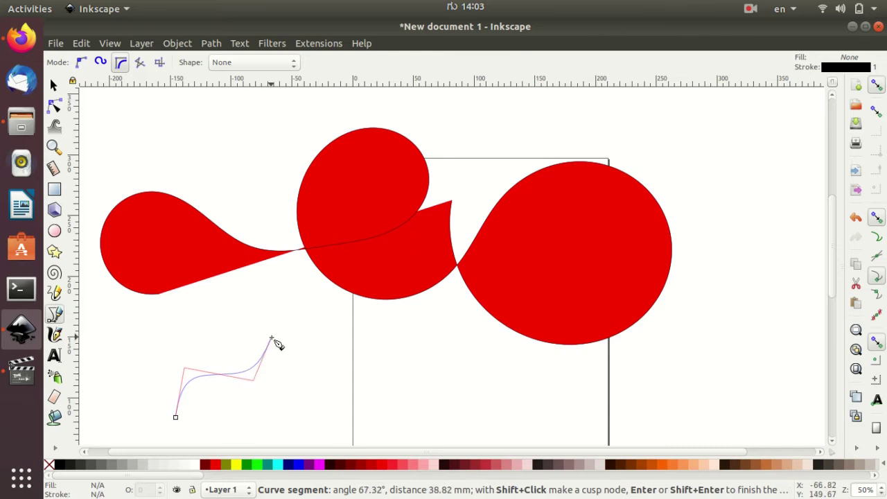
click(271, 337)
click(320, 360)
click(367, 349)
click(448, 409)
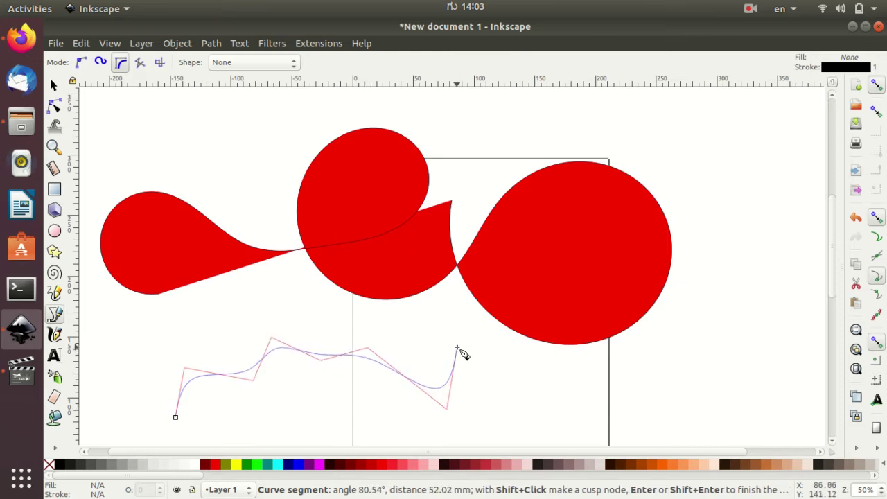
click(457, 347)
click(501, 397)
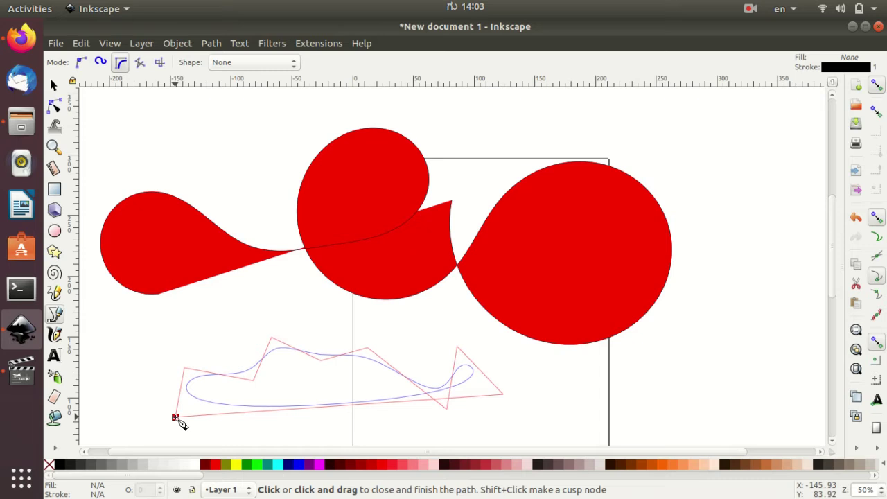
click(176, 418)
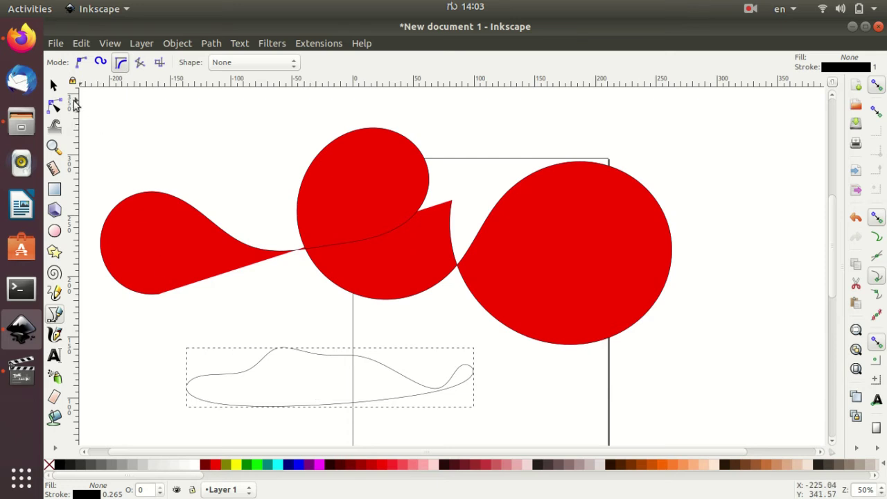
Step: Raise a top node into a hump and fill the shape light orange (#FF7F2A)
click(54, 106)
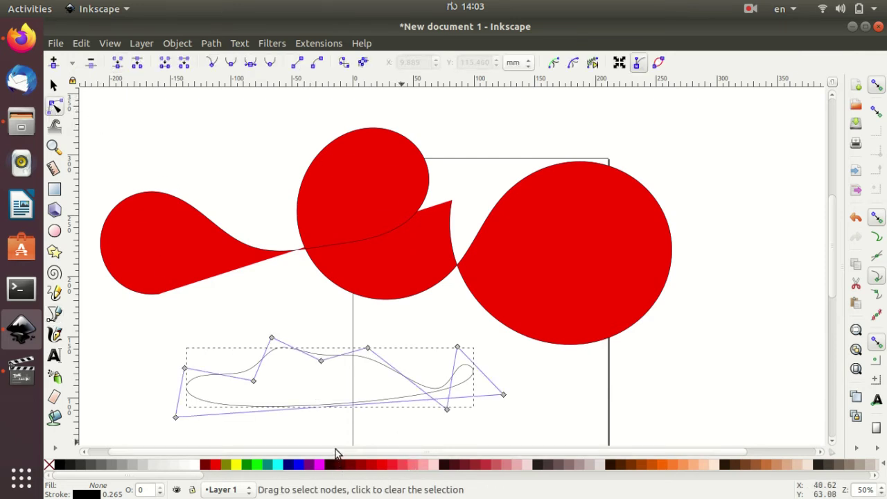
drag(273, 340, 266, 303)
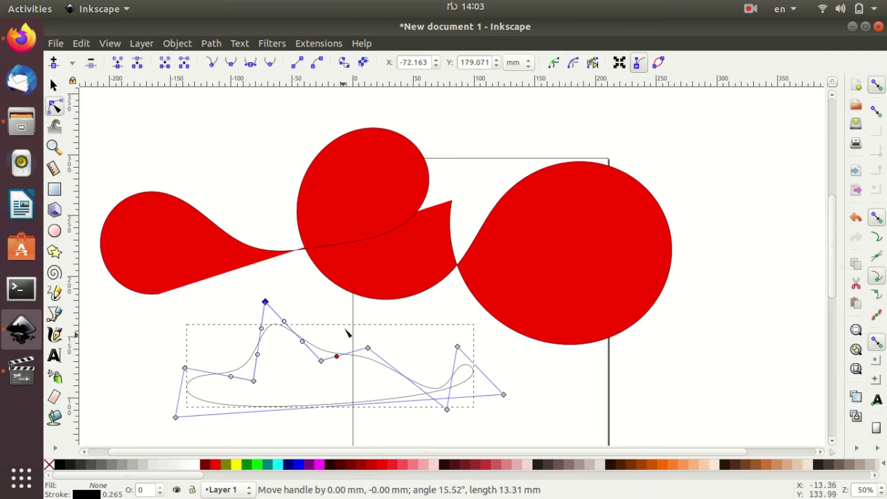
click(406, 466)
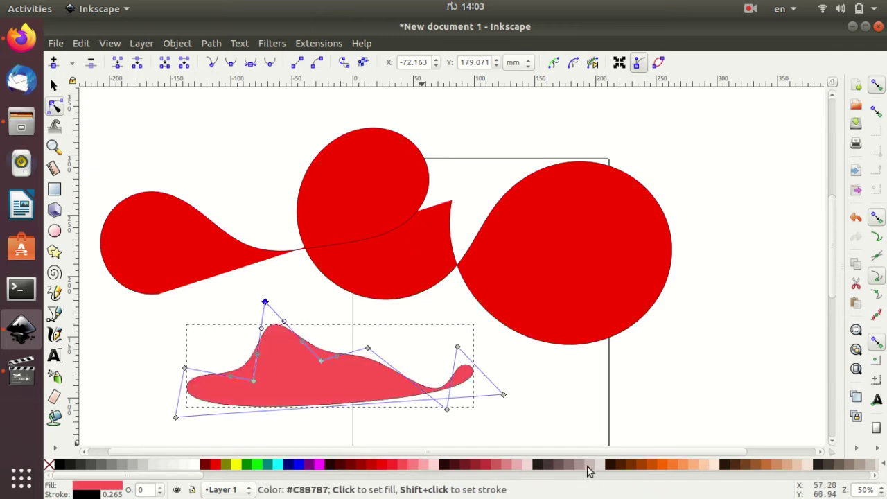
click(654, 466)
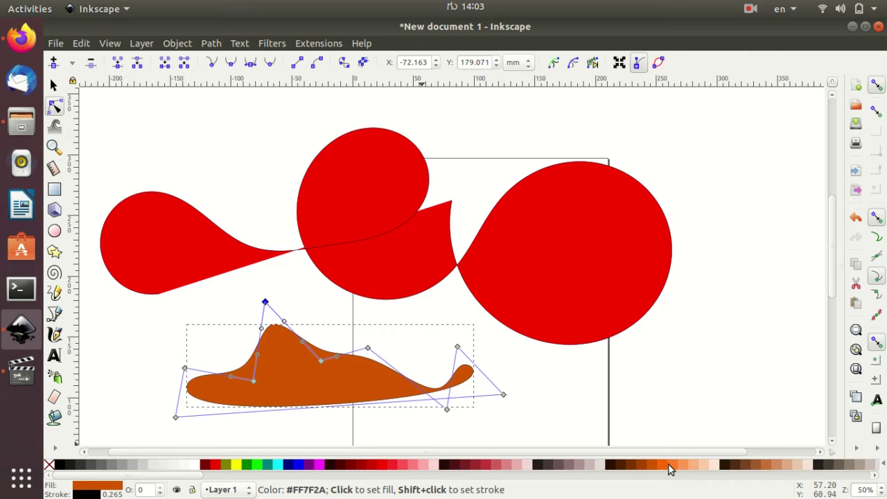
click(669, 466)
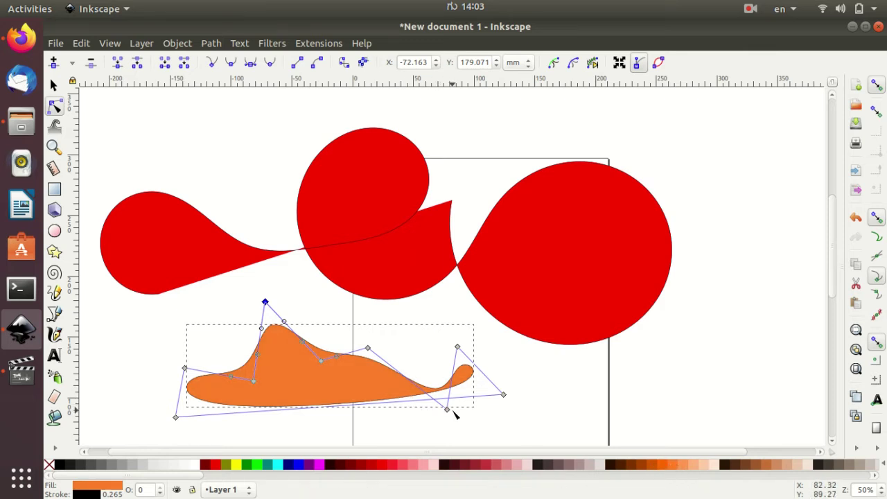
Step: Drag the right, left and bottom nodes outward to round and lengthen the blob
drag(447, 409, 427, 317)
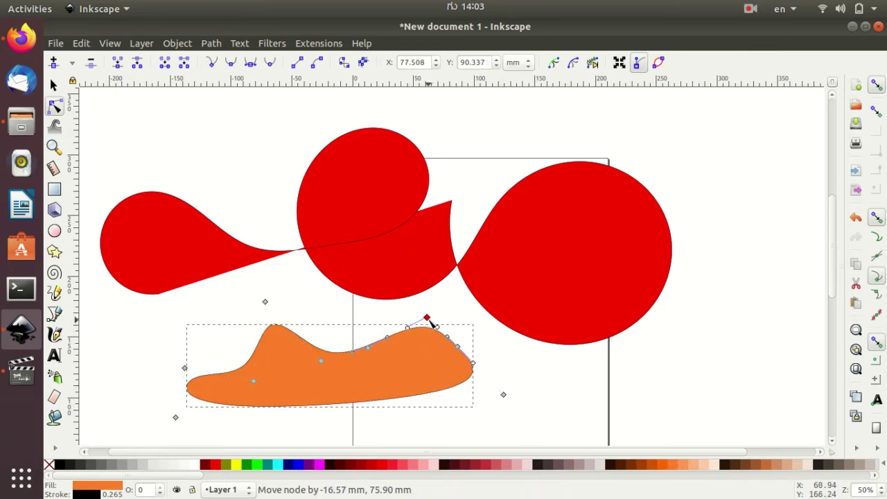
drag(185, 368, 156, 311)
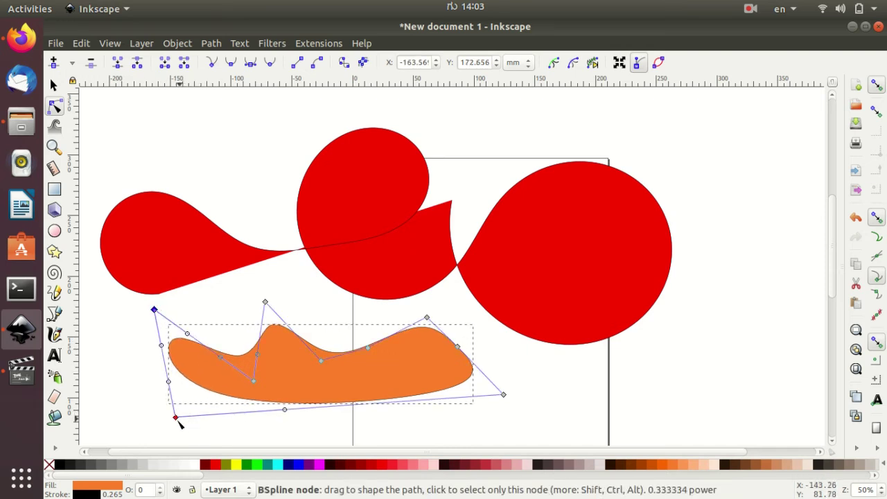
drag(176, 418, 124, 447)
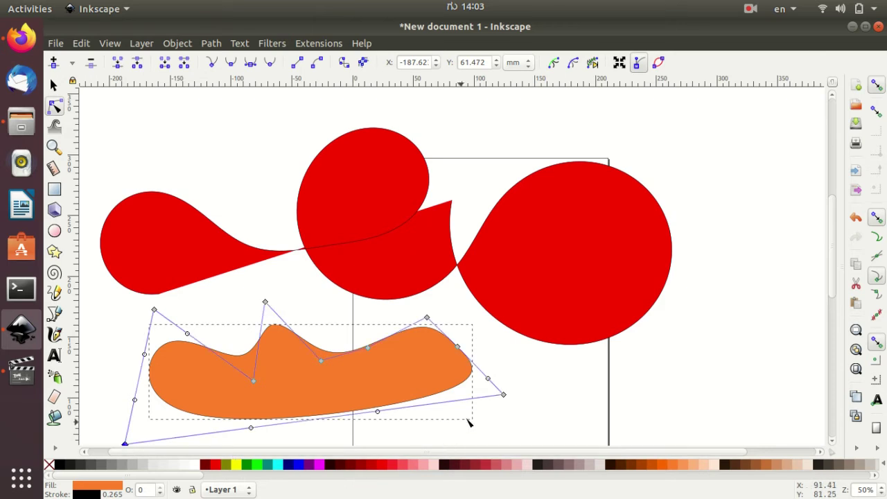
drag(503, 396, 521, 385)
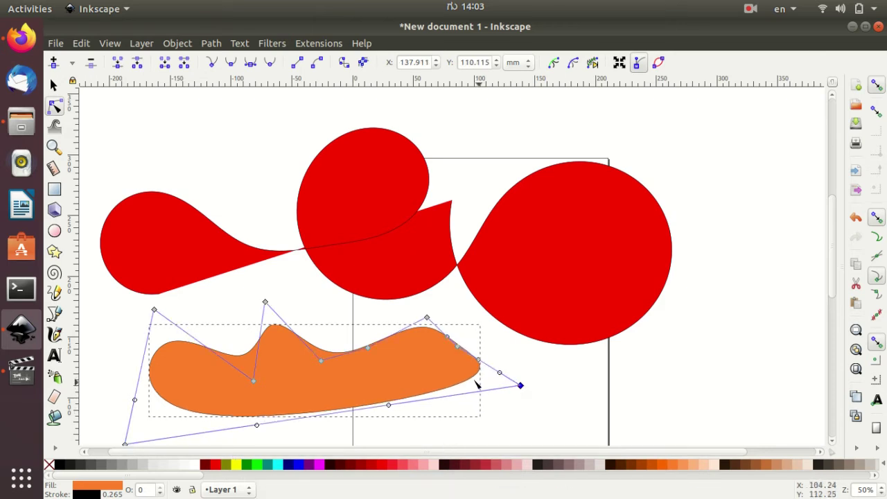
click(54, 314)
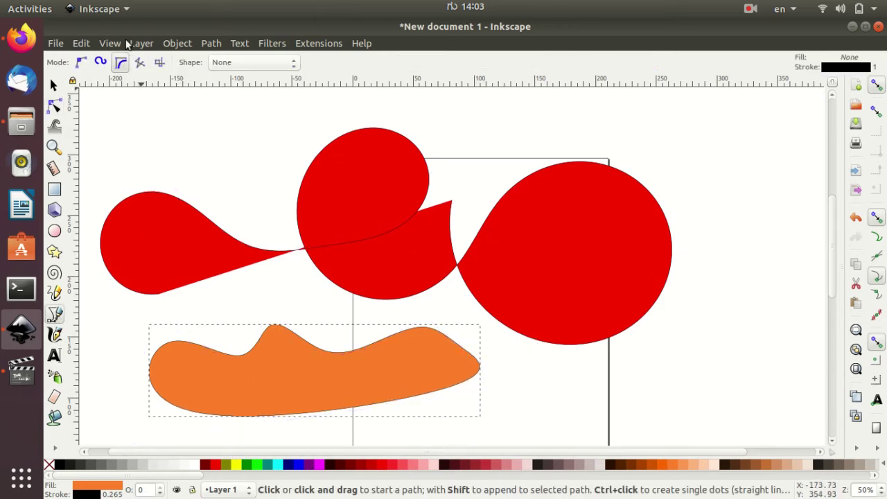
Step: Draw a six-point zigzag Bezier path above the red shape
click(83, 63)
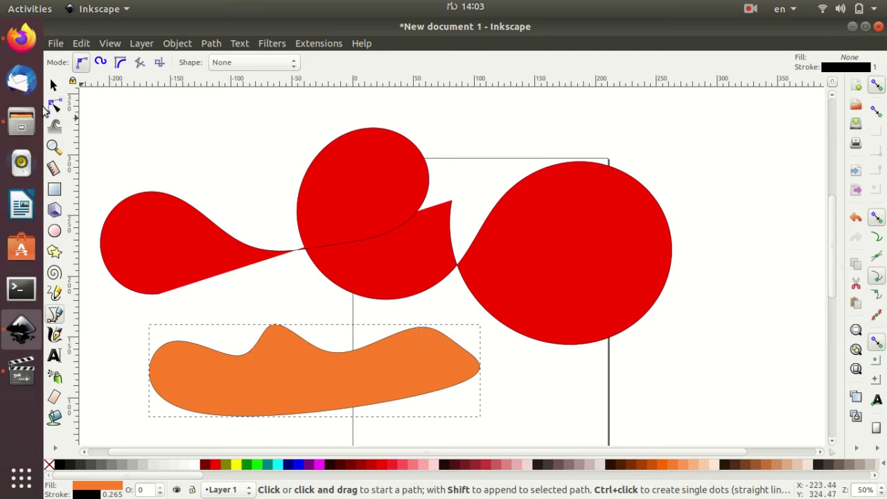
click(234, 157)
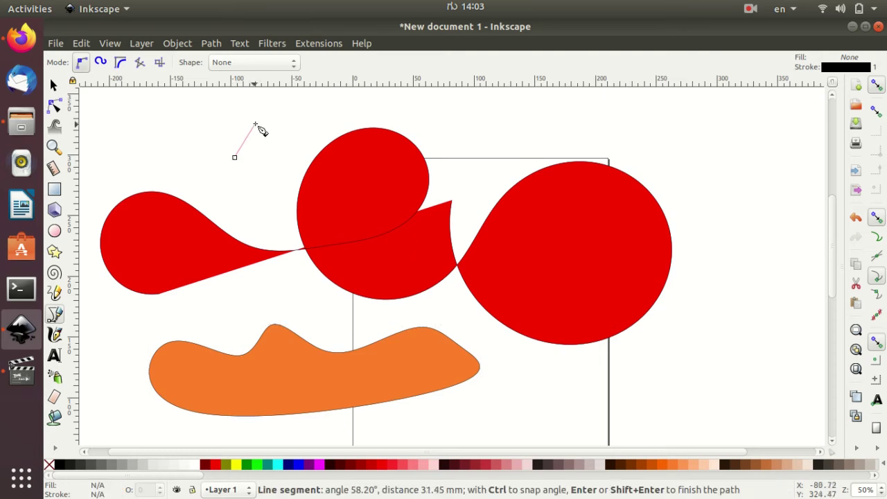
click(257, 123)
click(283, 140)
click(308, 113)
click(325, 125)
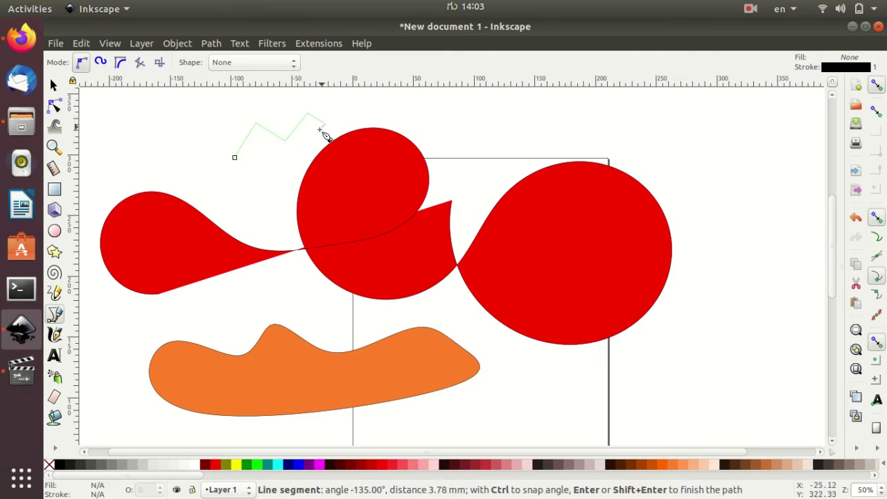
click(266, 166)
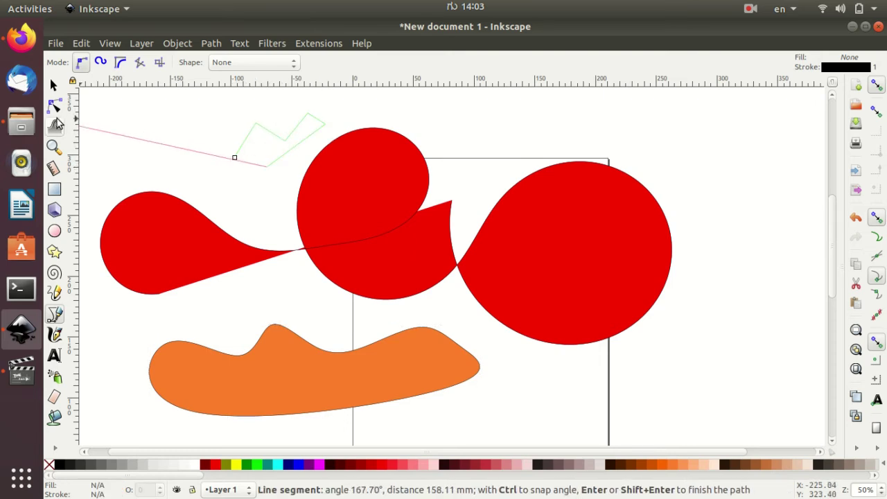
click(54, 105)
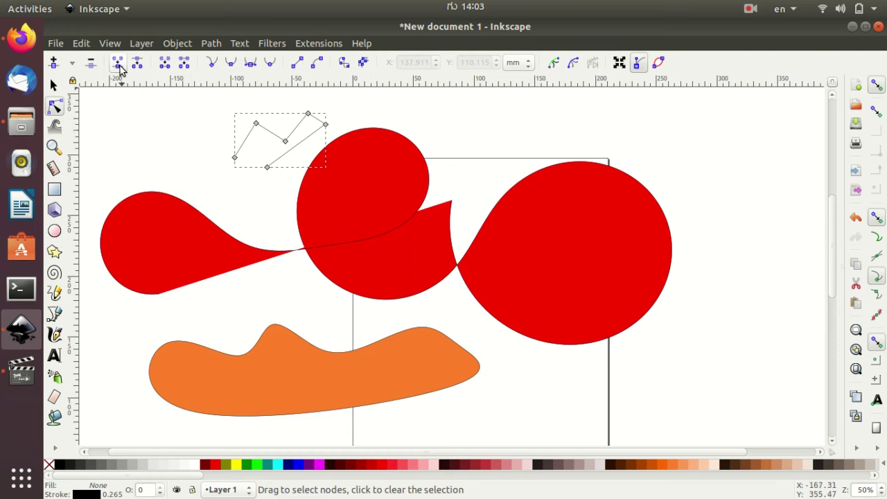
Step: Break the zigzag at its first two nodes, curve the leftmost segment, and select the orange shape
click(235, 158)
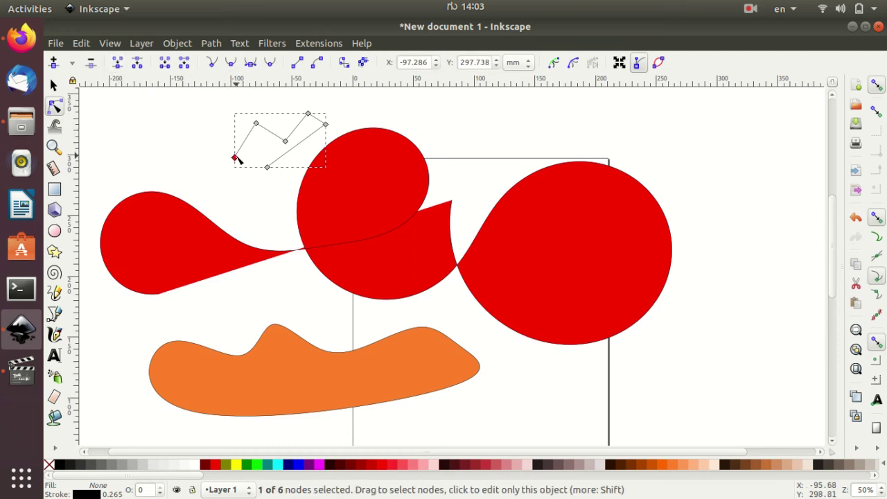
shift+click(256, 123)
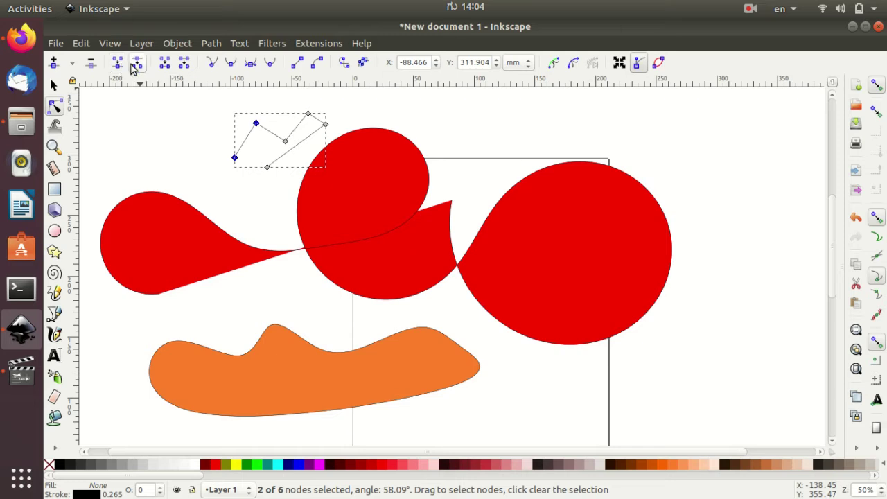
click(138, 63)
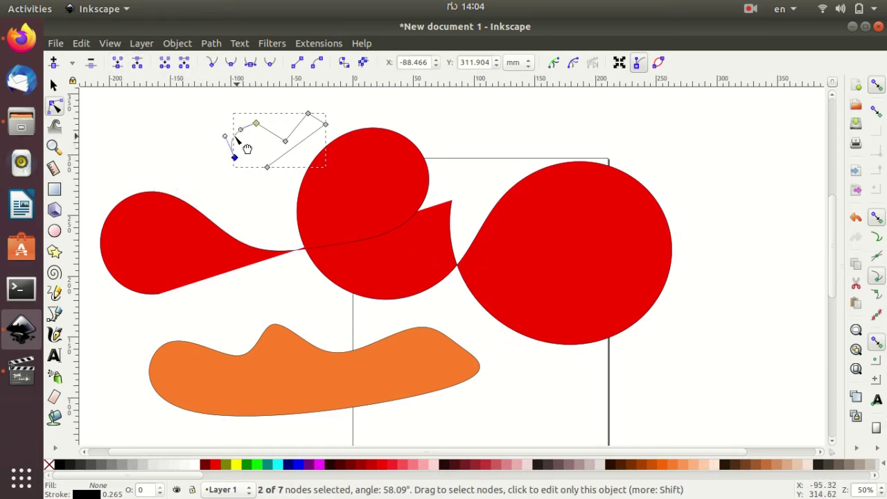
drag(257, 154, 231, 149)
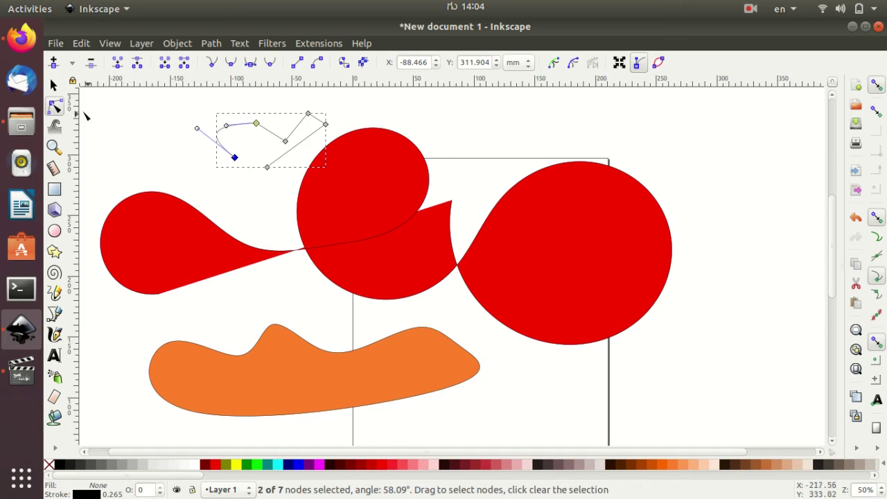
click(55, 85)
mouse_move(115, 117)
mouse_down()
mouse_move(619, 394)
mouse_move(715, 436)
mouse_up()
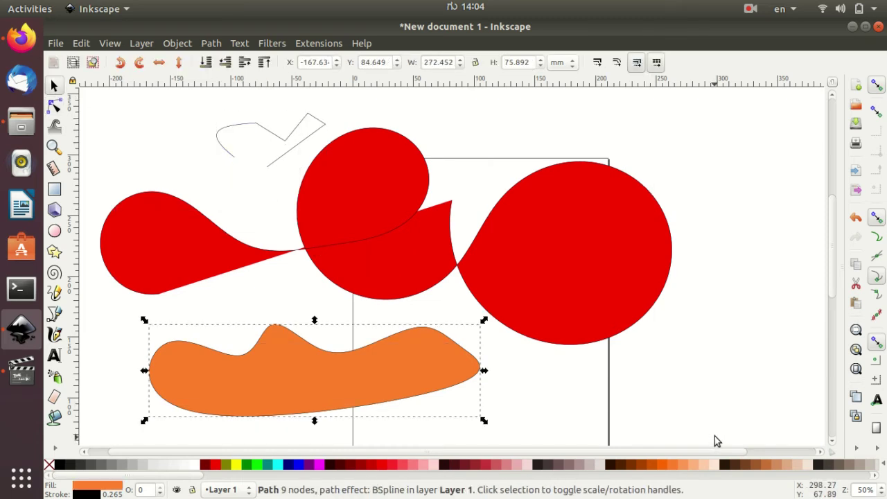
Step: Delete the orange shape, the red shape and the grey zigzag path
key(Delete)
click(425, 253)
key(Delete)
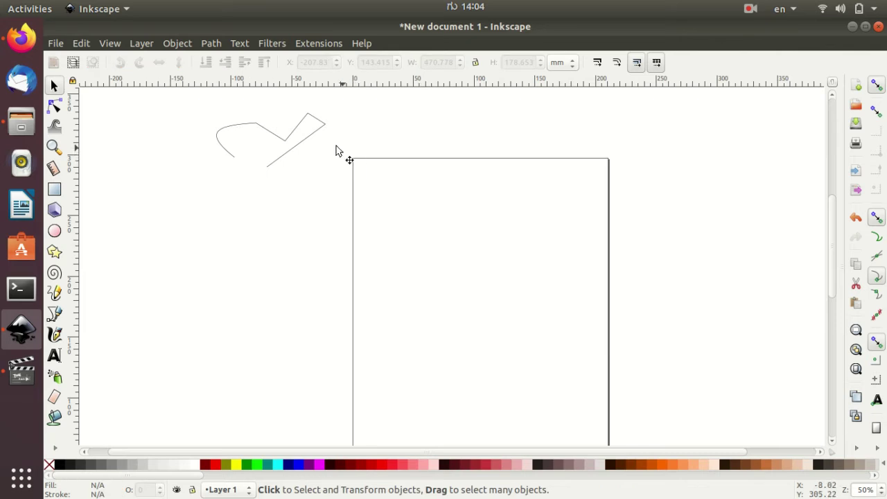
click(309, 141)
key(Delete)
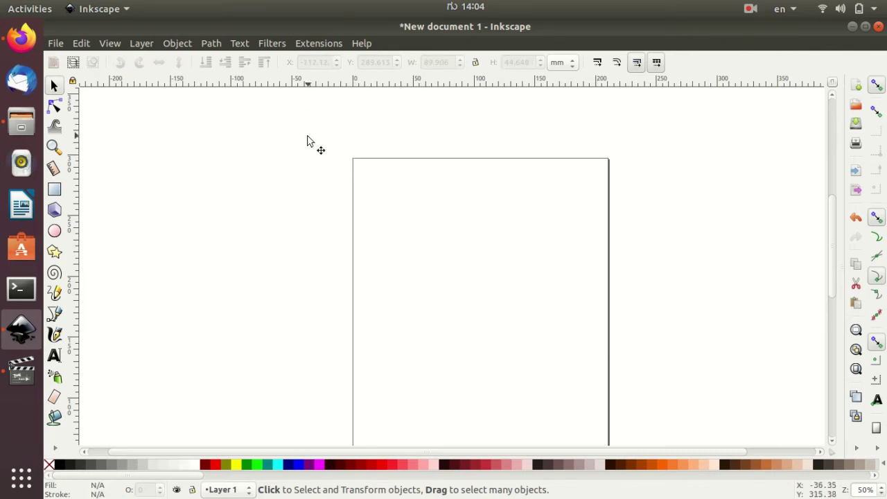
Step: Draw a three-corner path left of the page using the Pen's Triangle in shape
click(55, 313)
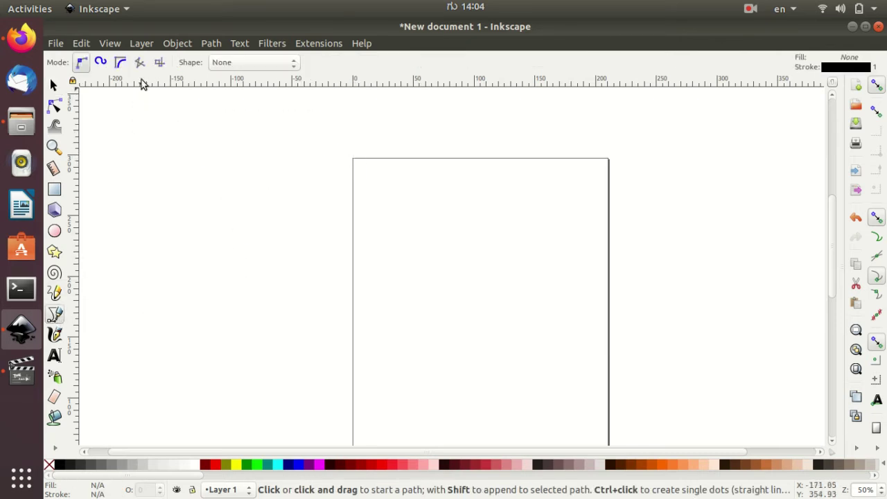
click(292, 68)
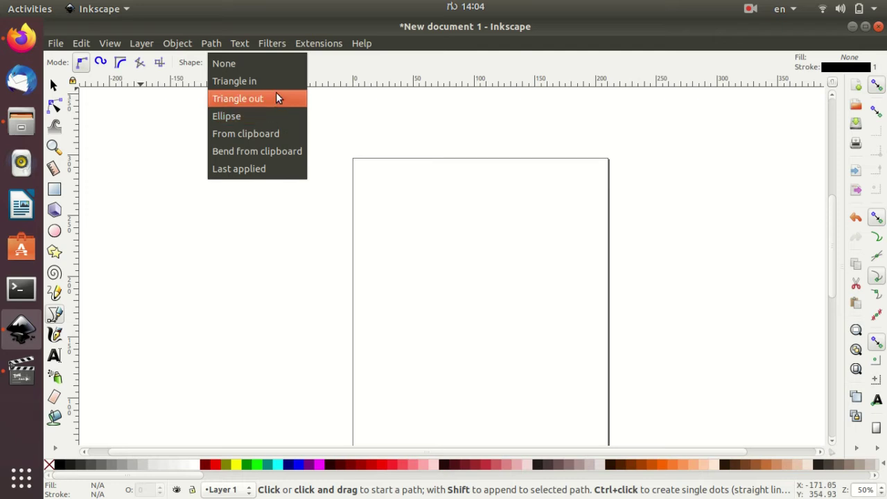
click(275, 83)
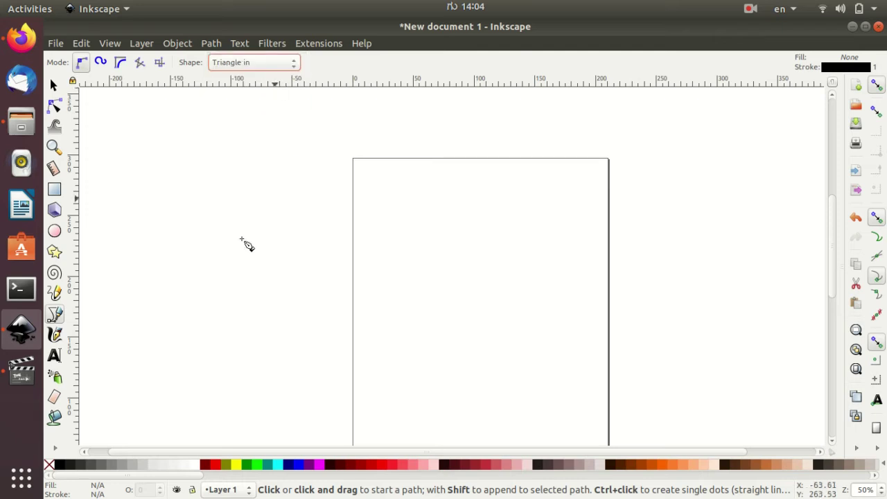
click(161, 296)
click(231, 173)
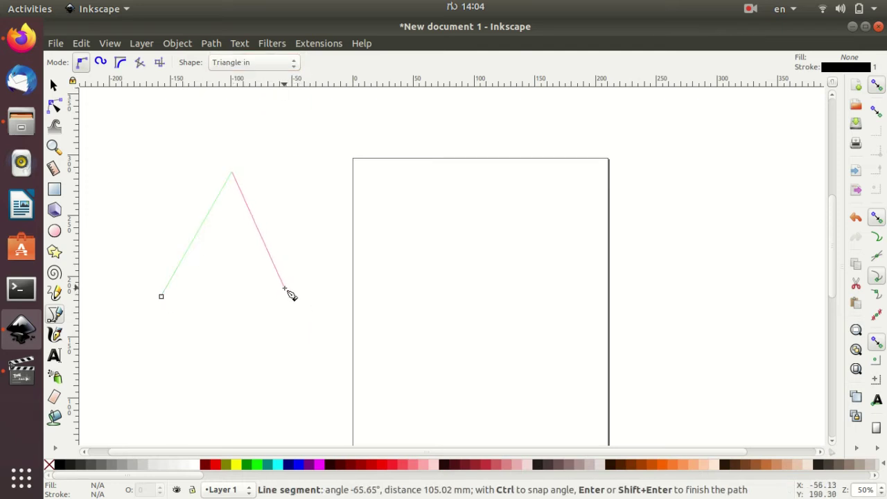
click(285, 287)
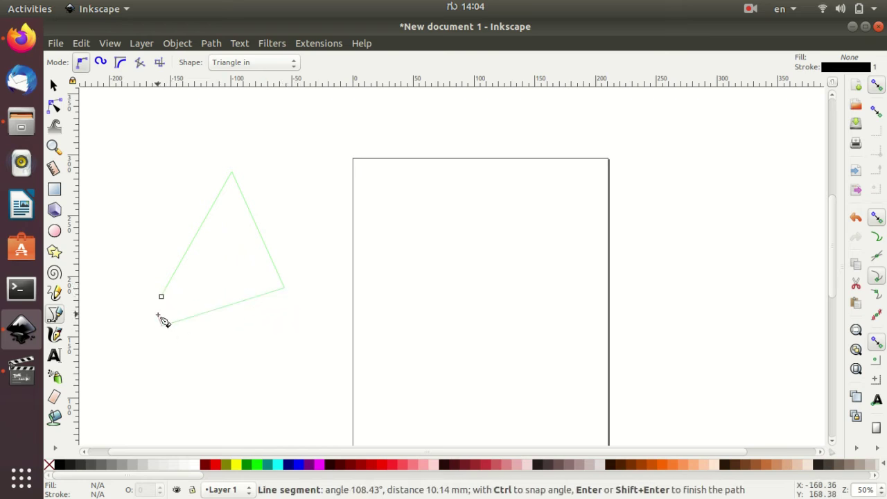
double_click(162, 326)
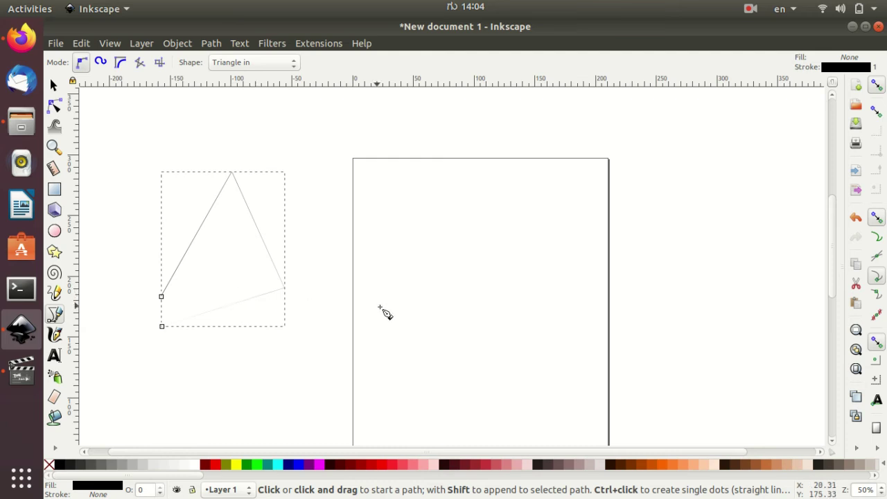
Step: Zoom in and set the Pen to Spiro mode with the Ellipse shape
scroll(393, 315, left, 1)
ctrl+scroll(393, 316, up, 3)
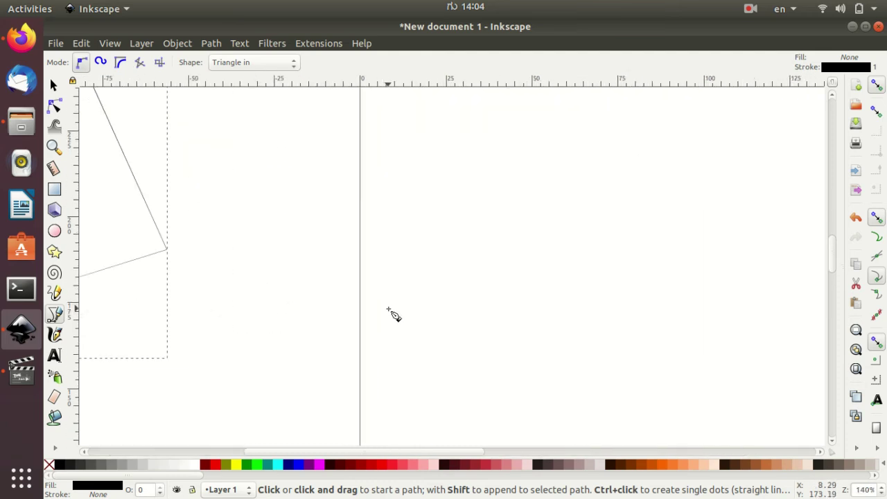
drag(440, 454, 319, 464)
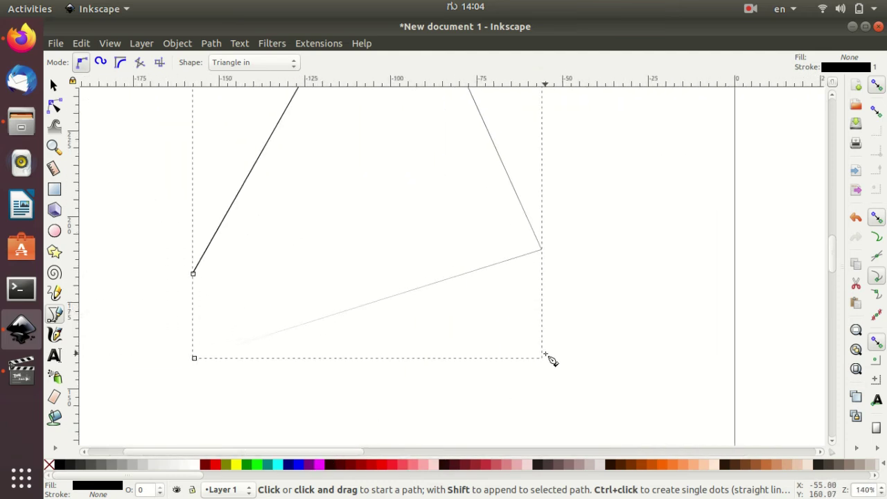
scroll(549, 356, up, 2)
scroll(549, 356, up, 1)
scroll(549, 357, up, 2)
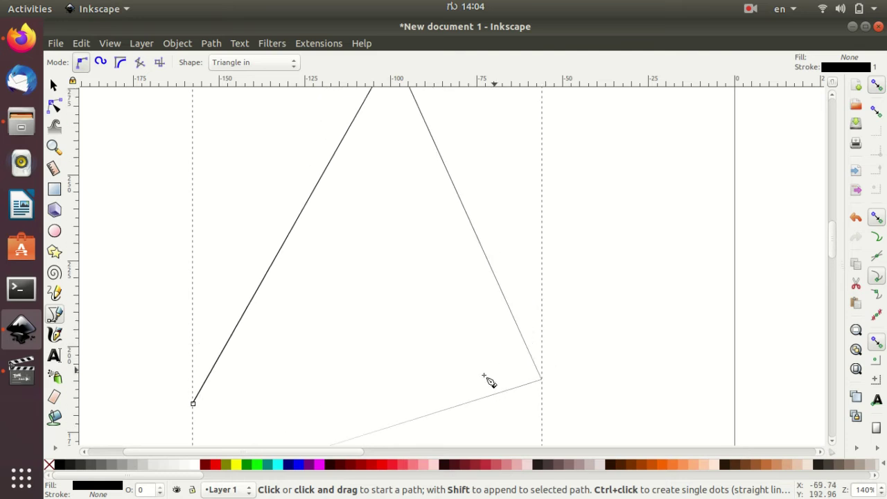
click(103, 62)
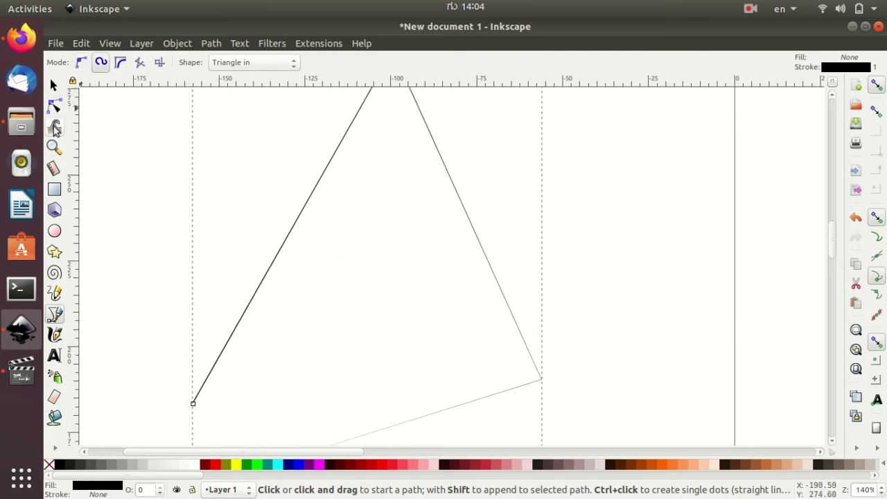
click(297, 68)
click(257, 95)
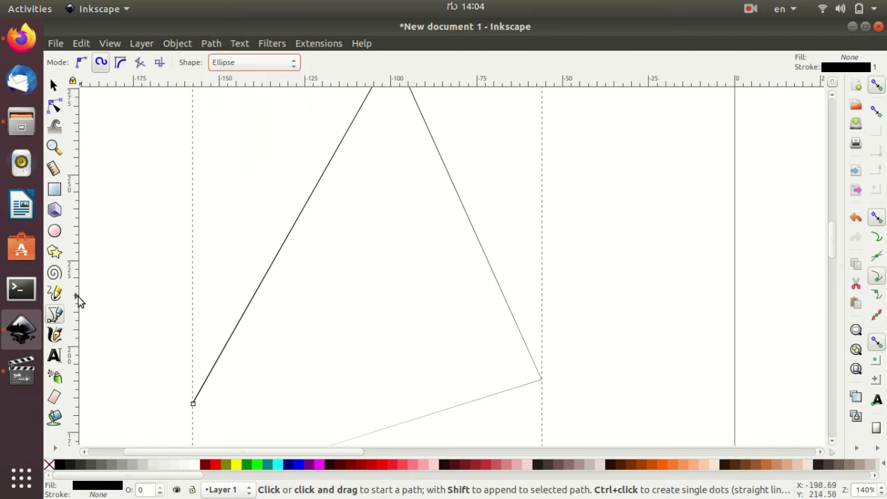
Step: Draw a three-node S-curve across the triangle, then cancel a stray extra path
click(306, 307)
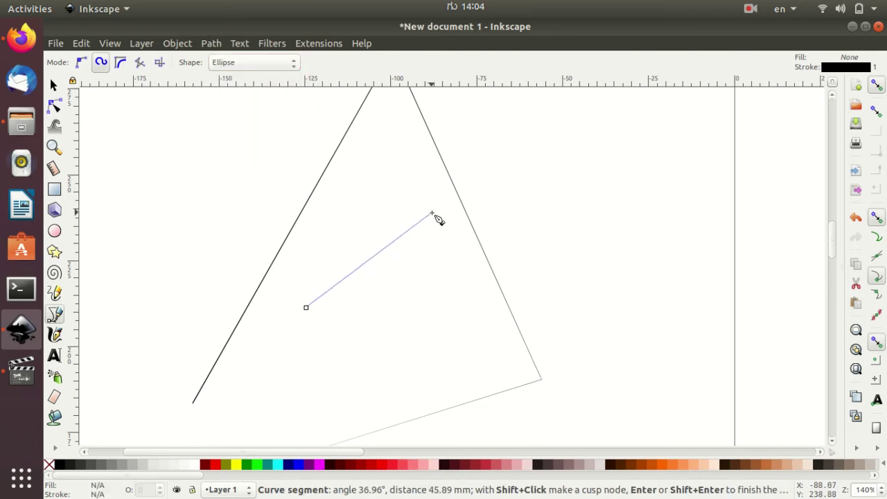
click(559, 186)
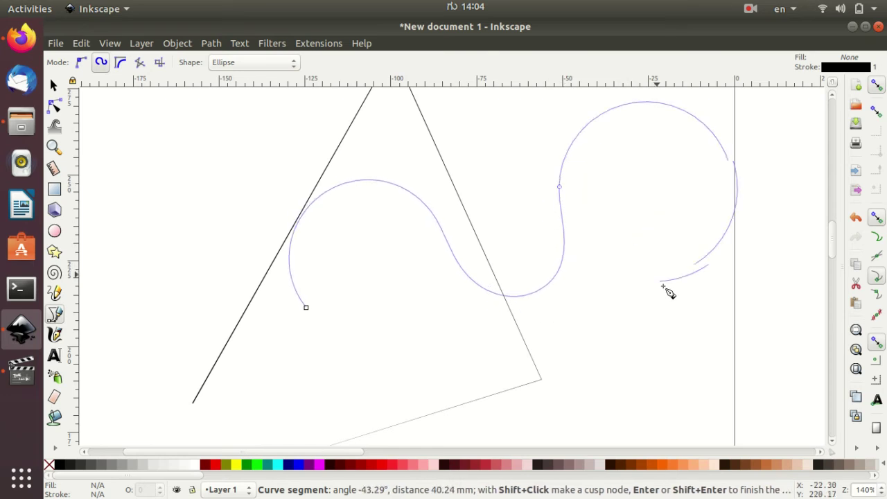
double_click(667, 297)
scroll(613, 326, up, 1)
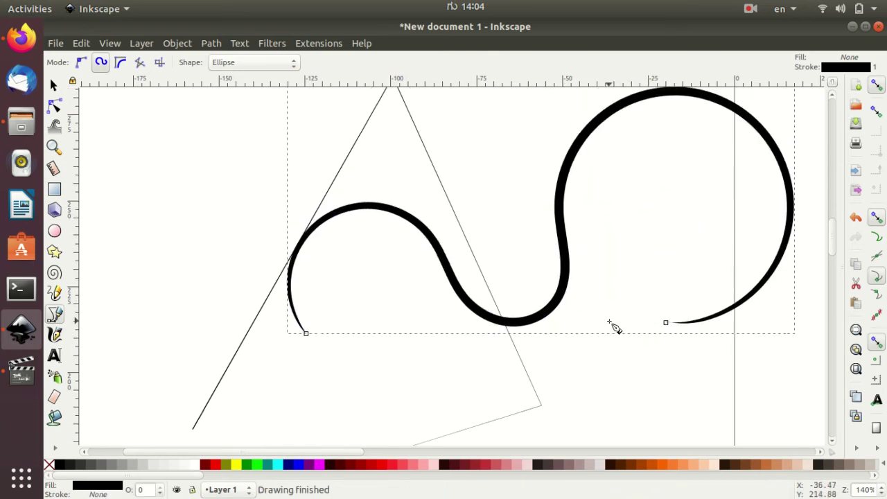
scroll(612, 326, up, 1)
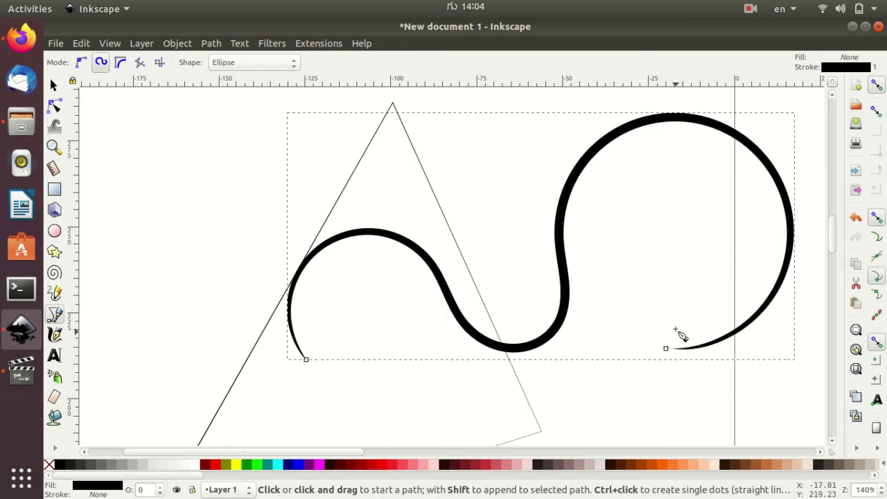
click(658, 269)
key(Escape)
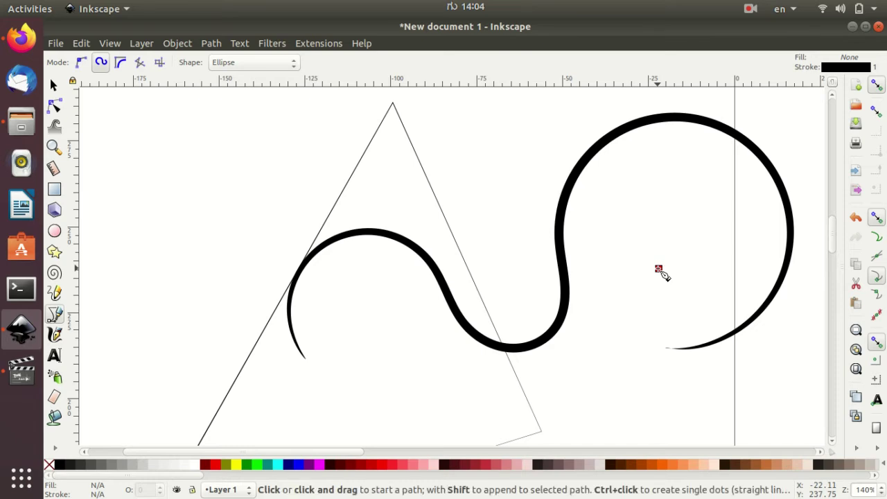
Step: Cancel the stray path and draw a seven-node P-shaped BSpline stroke left of the triangle
click(658, 269)
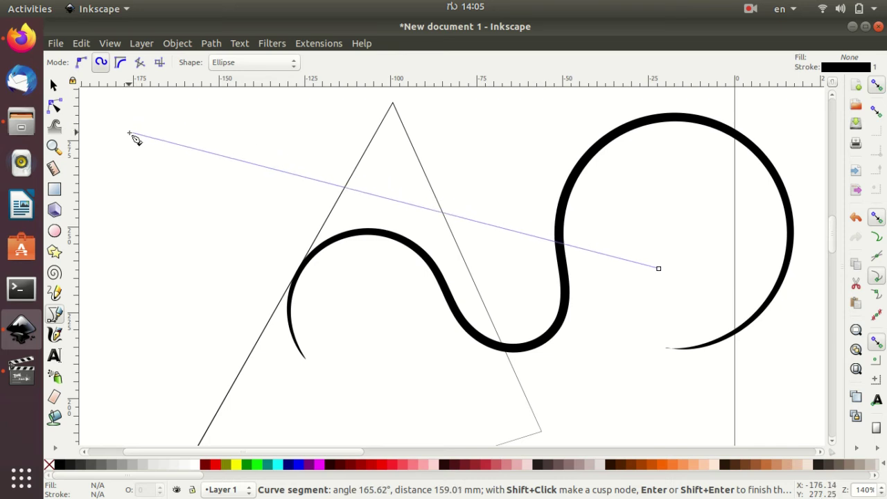
key(Escape)
click(121, 65)
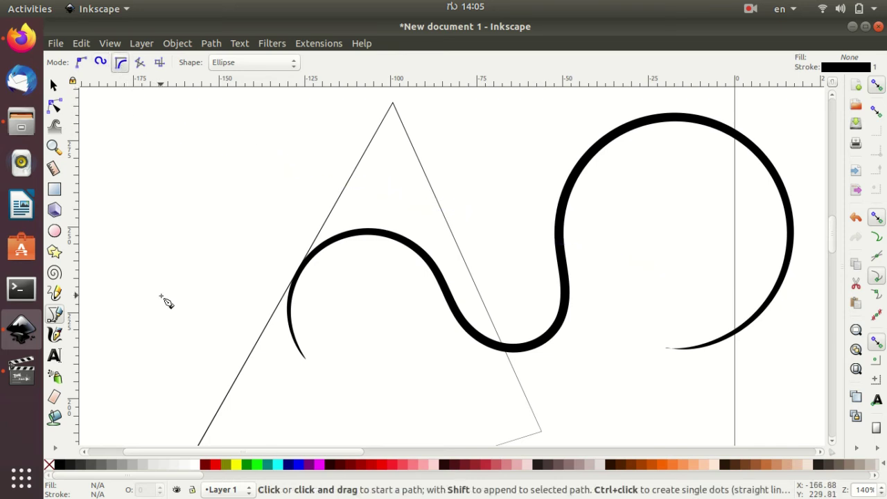
click(161, 295)
click(199, 162)
click(222, 226)
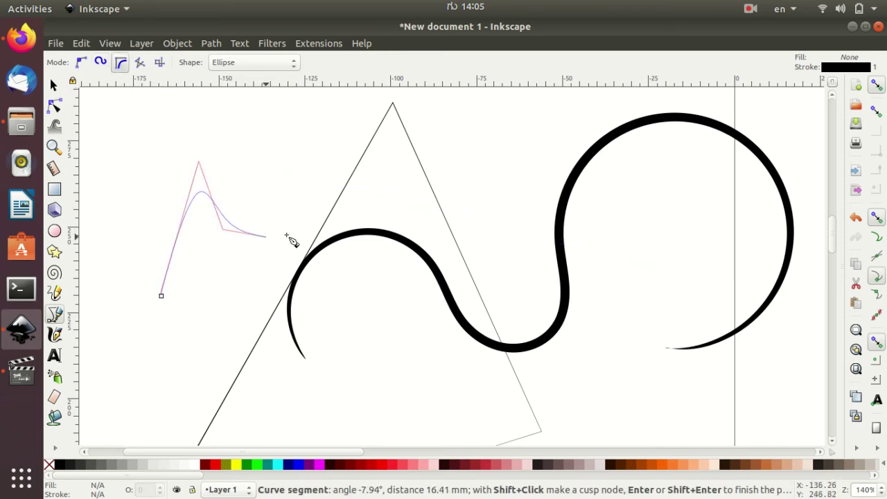
click(323, 185)
click(239, 324)
click(201, 261)
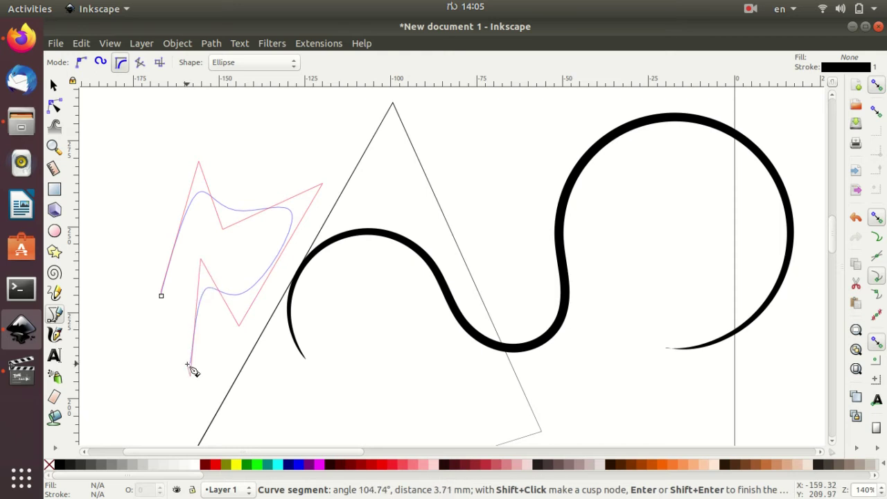
double_click(187, 369)
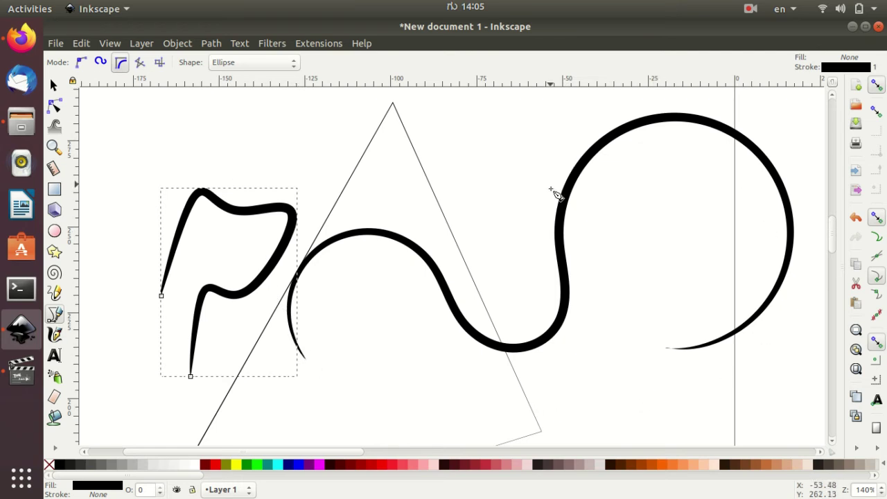
Step: Deselect the P path and cancel another stray path
key(Escape)
click(270, 268)
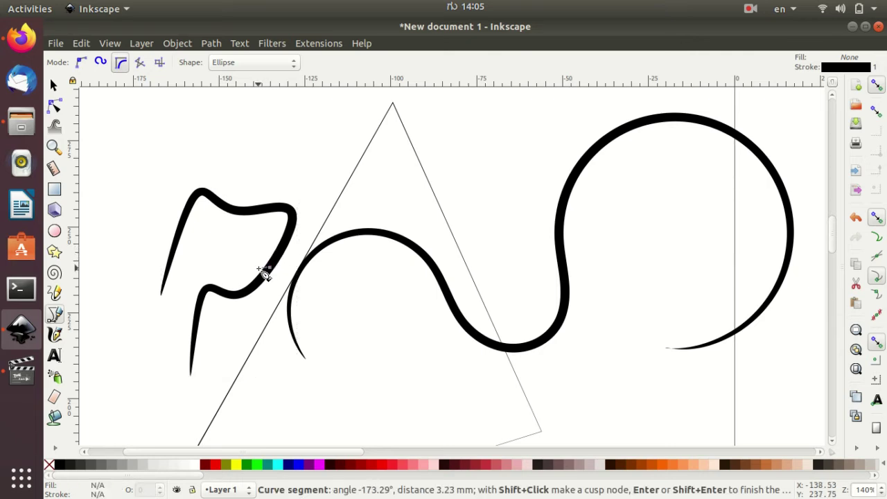
key(Escape)
Step: Fill the P-shaped path red and the S-curve fuchsia, then deselect
key(n)
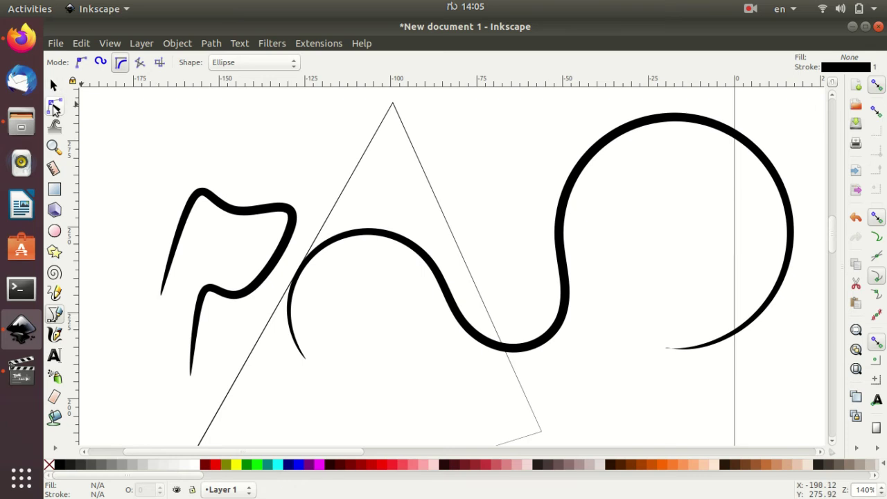
click(163, 292)
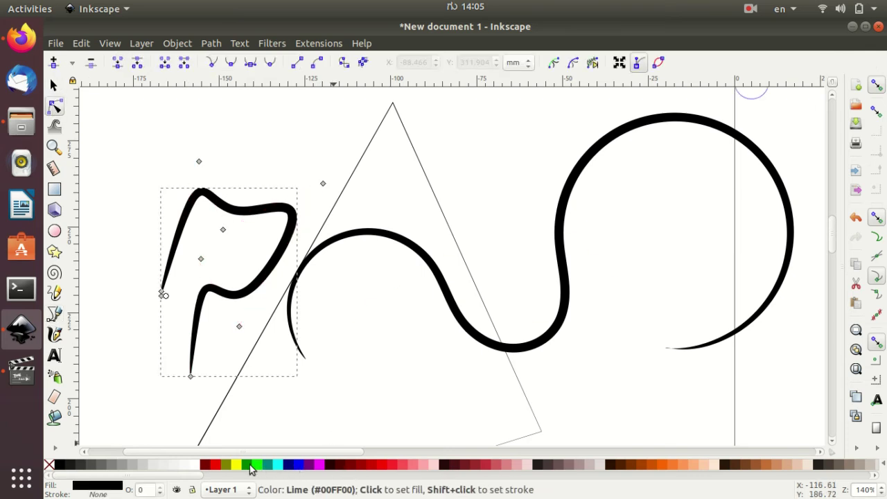
click(211, 465)
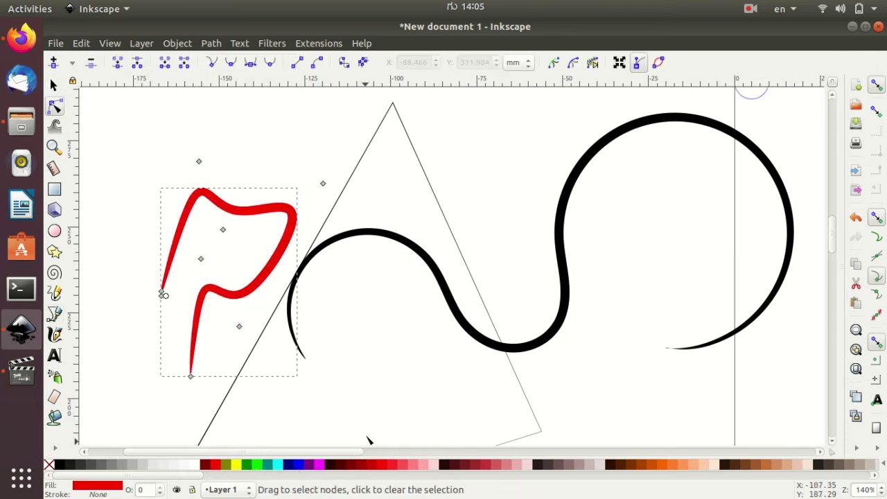
click(504, 348)
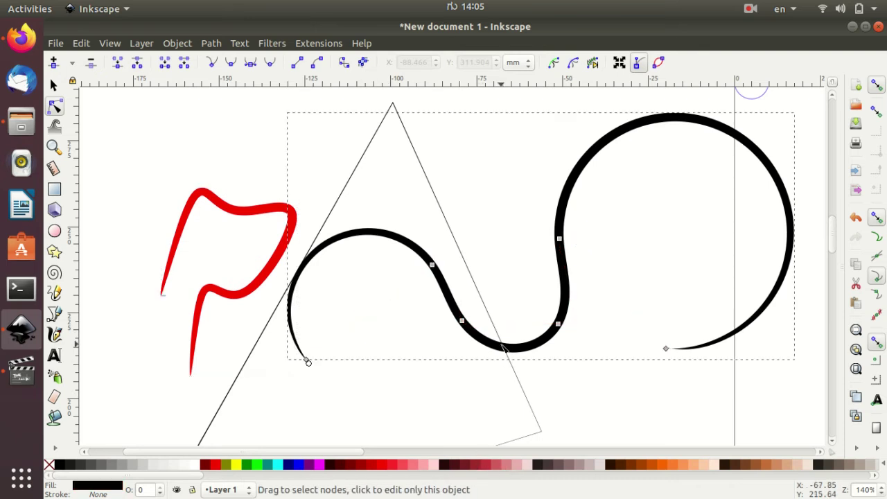
click(654, 465)
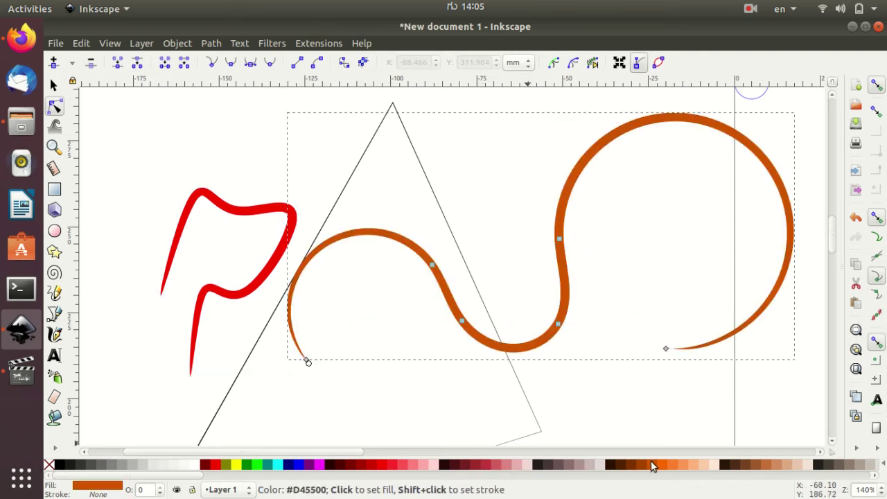
click(320, 467)
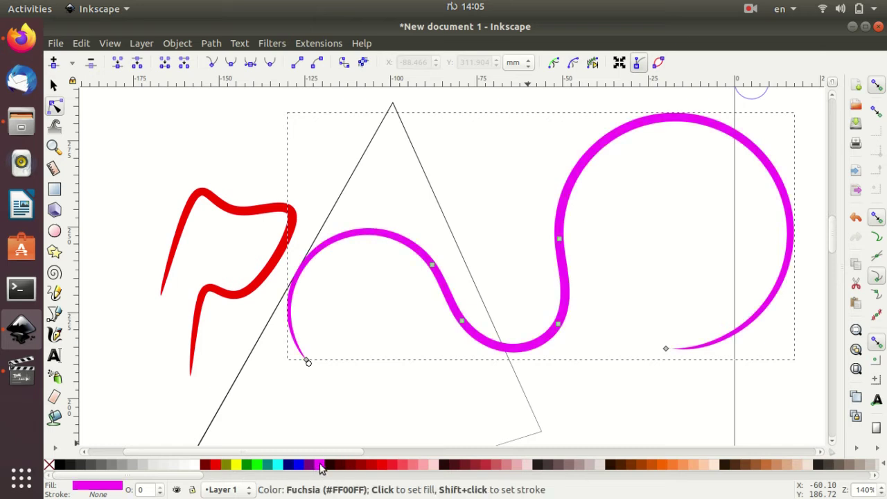
click(340, 386)
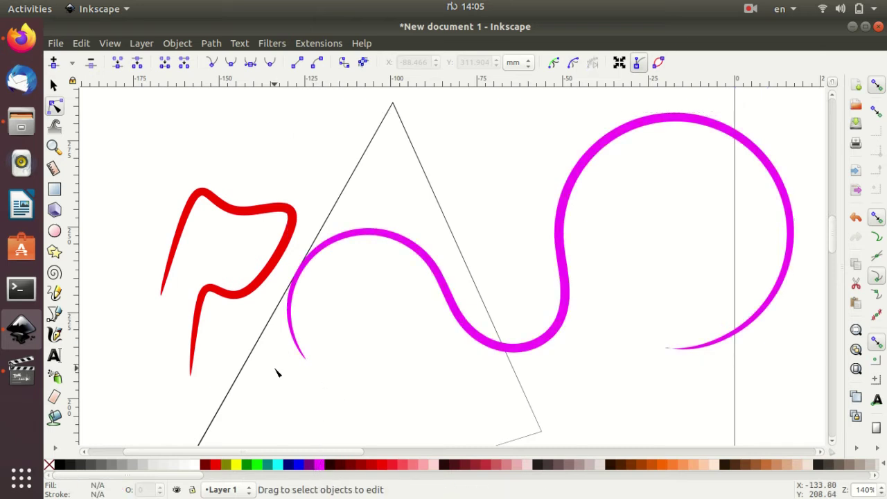
Step: Zoom out to 50%, pan the view, and choose the Bezier Pen tool
key(shift)
scroll(460, 359, down, 3)
scroll(460, 360, down, 2)
scroll(460, 359, up, 1)
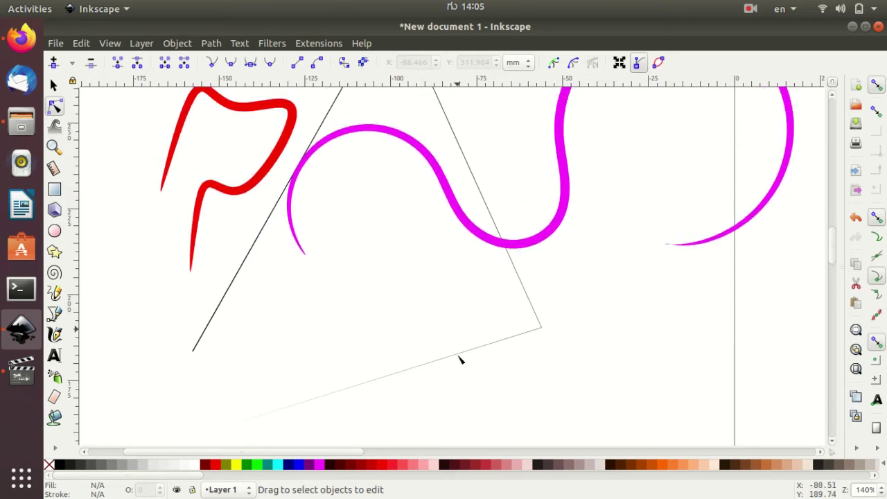
scroll(460, 359, up, 2)
scroll(460, 359, up, 1)
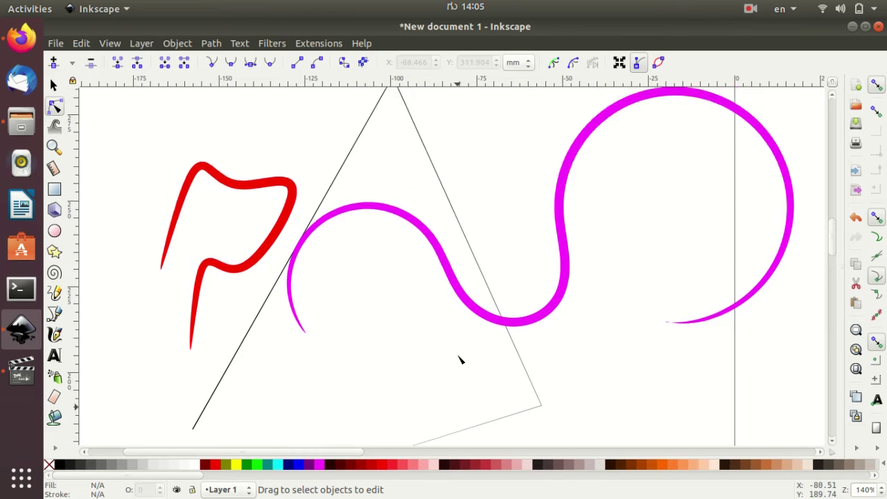
ctrl+scroll(460, 360, down, 3)
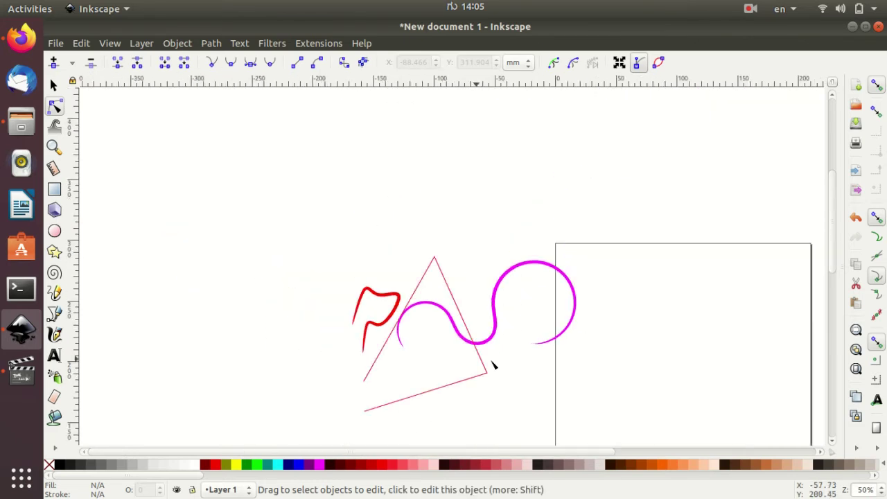
mouse_move(591, 456)
mouse_down()
mouse_move(608, 453)
mouse_move(644, 407)
mouse_up()
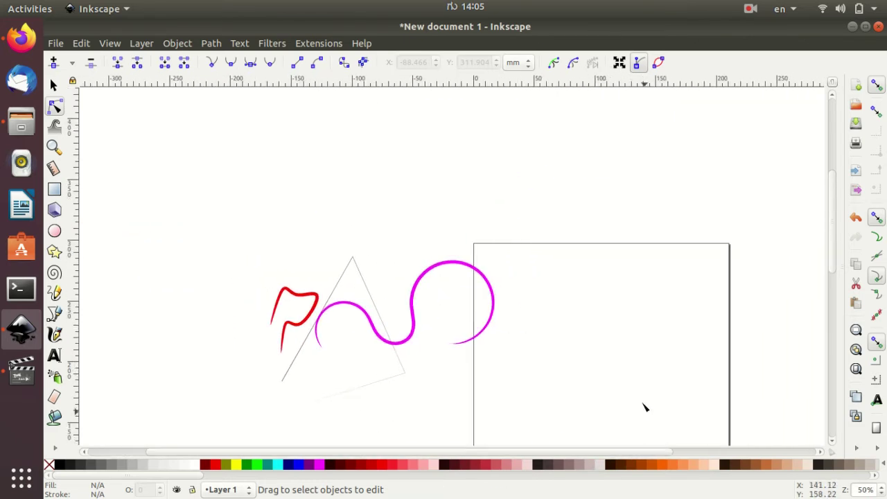
scroll(644, 406, down, 1)
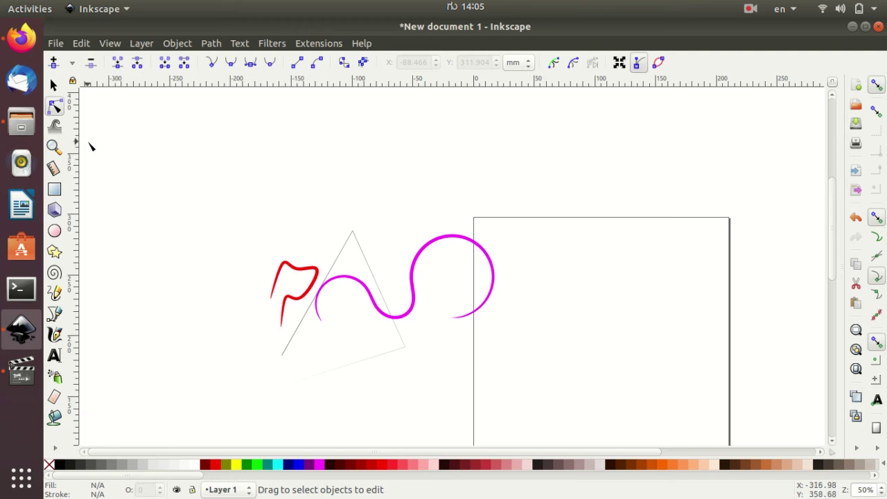
click(55, 315)
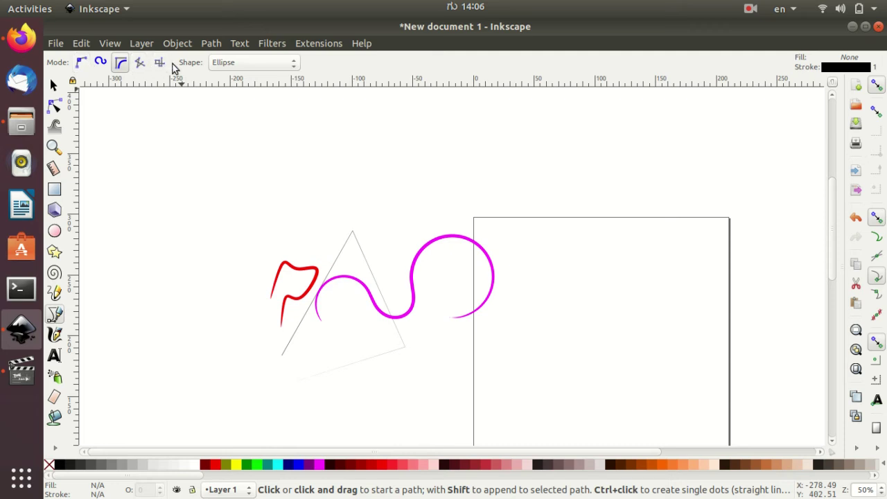
Step: Change the Pen tool's Shape option from Ellipse to None
click(294, 62)
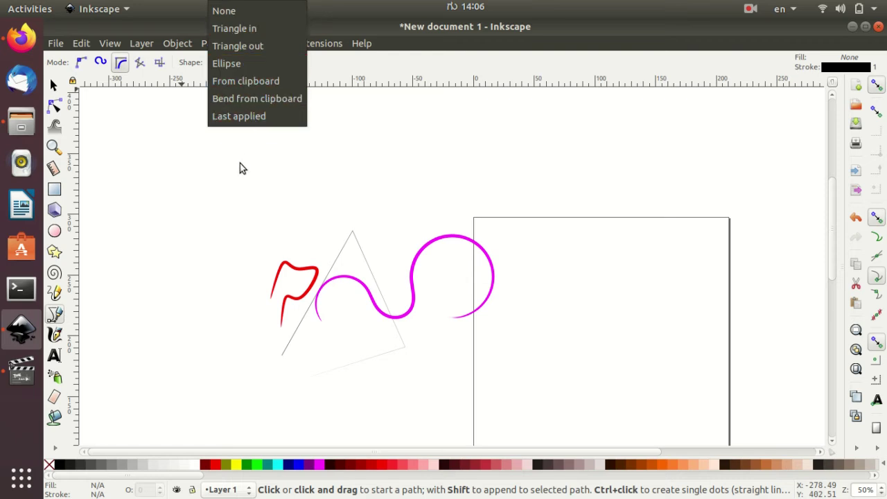
click(240, 163)
click(291, 63)
click(265, 13)
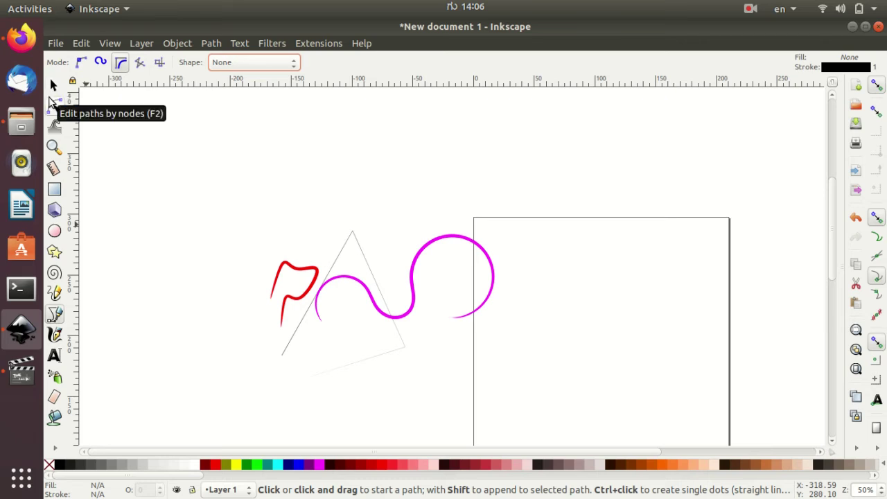
Step: Delete the red path, magenta curve and remaining path, then pan and zoom out to 35%
click(53, 86)
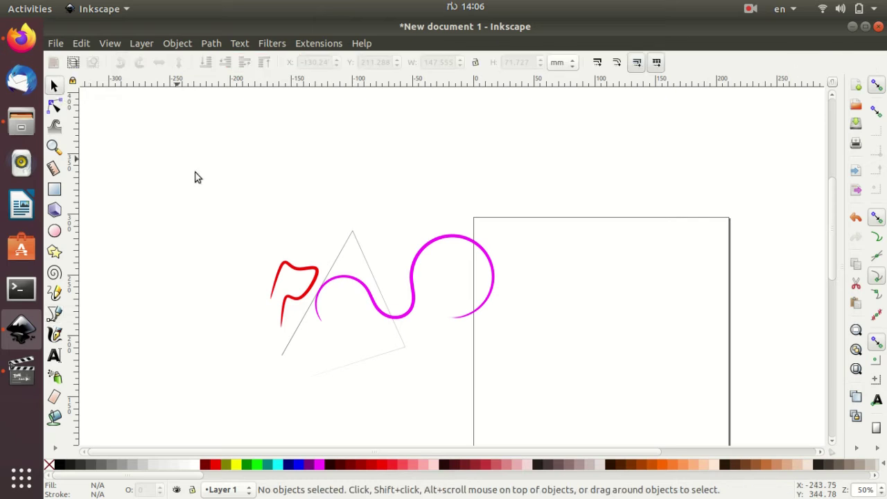
drag(247, 249, 489, 364)
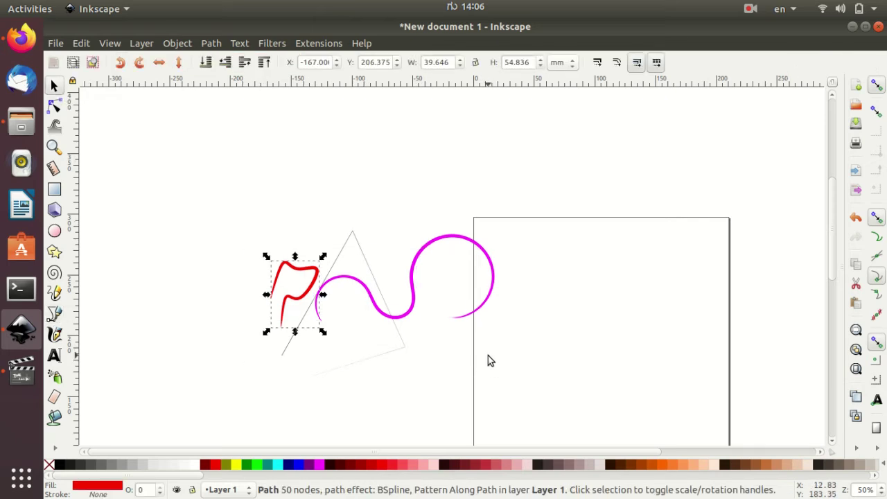
key(Delete)
click(393, 313)
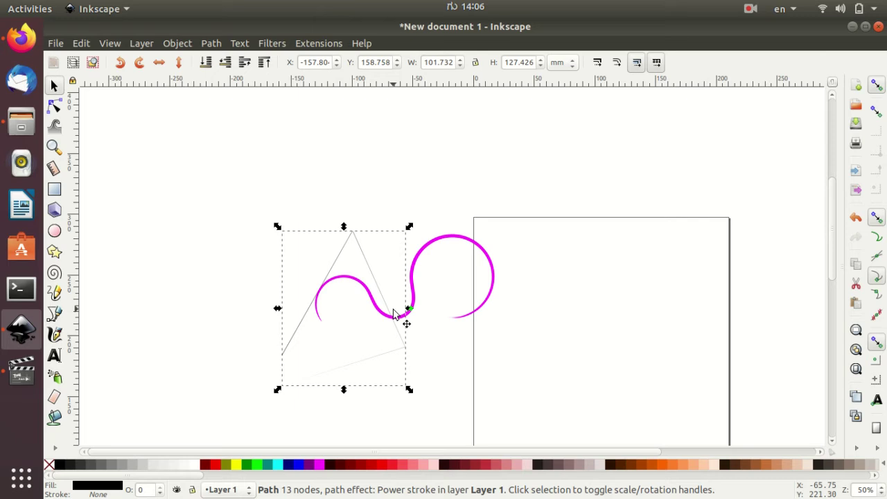
key(Delete)
click(395, 320)
key(Delete)
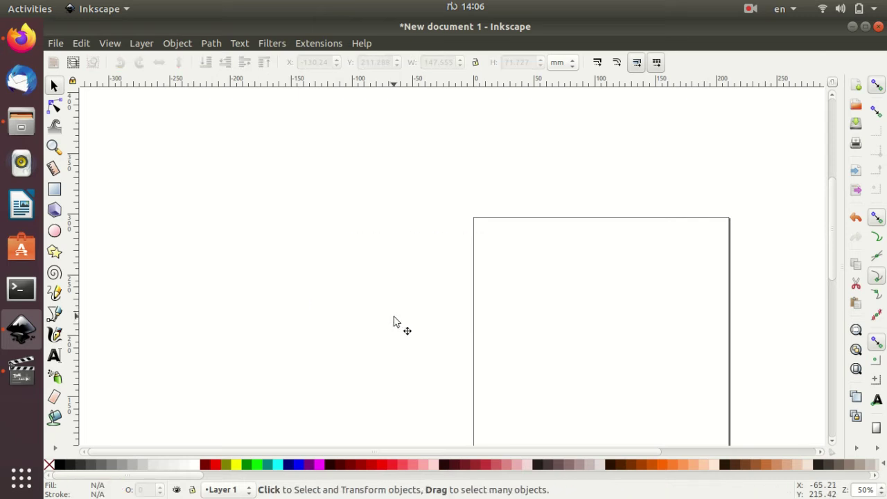
drag(480, 452, 664, 470)
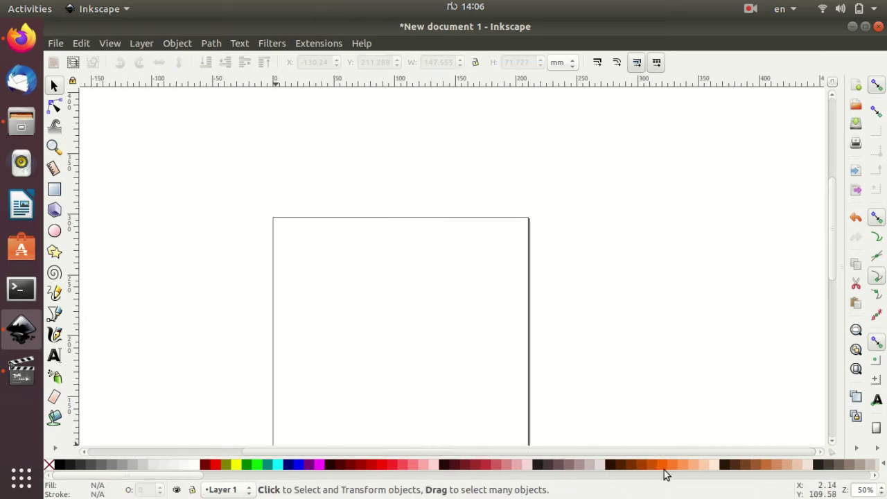
scroll(592, 367, down, 4)
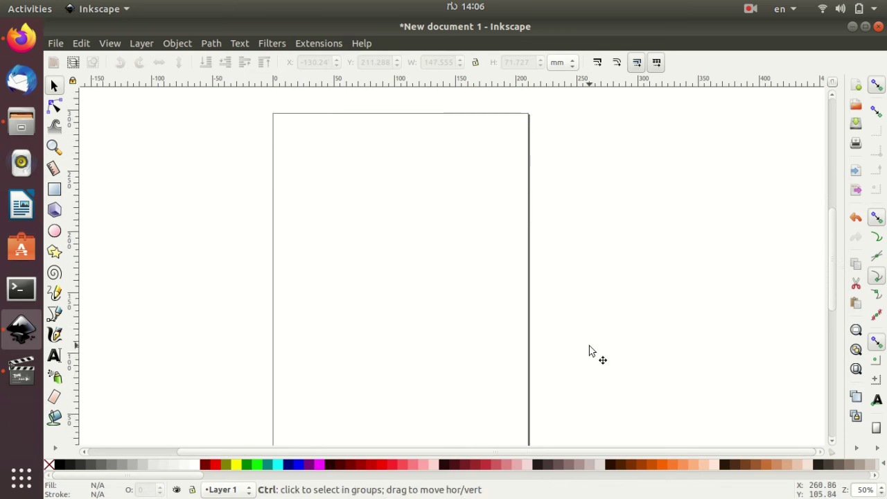
ctrl+scroll(590, 350, down, 1)
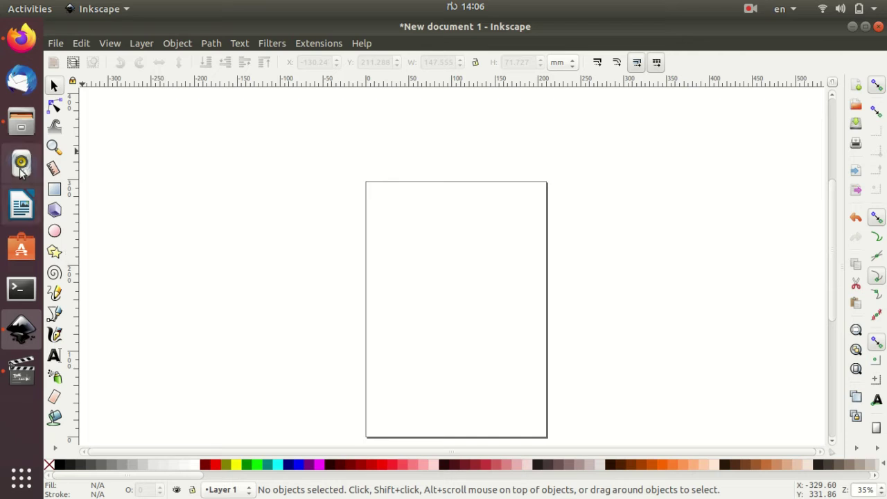
Step: Open Files, browse to Downloads, and drag Micky Mouse.png onto the Inkscape canvas
click(24, 132)
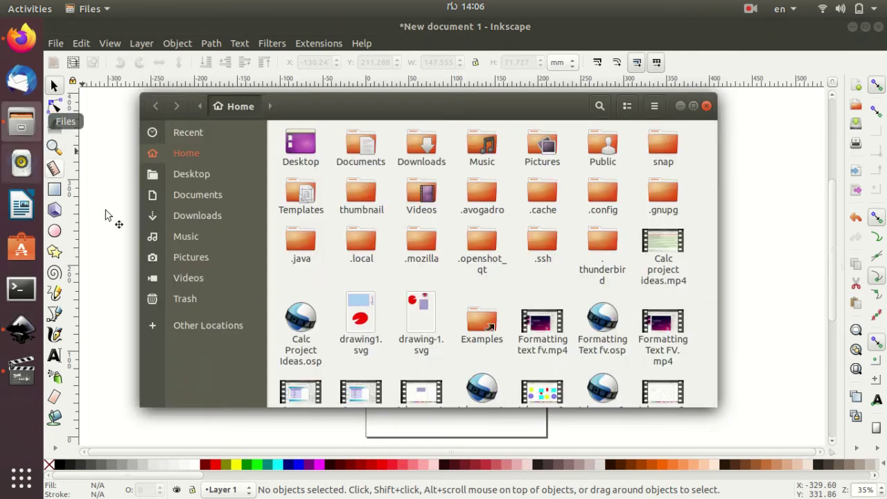
drag(548, 111, 798, 71)
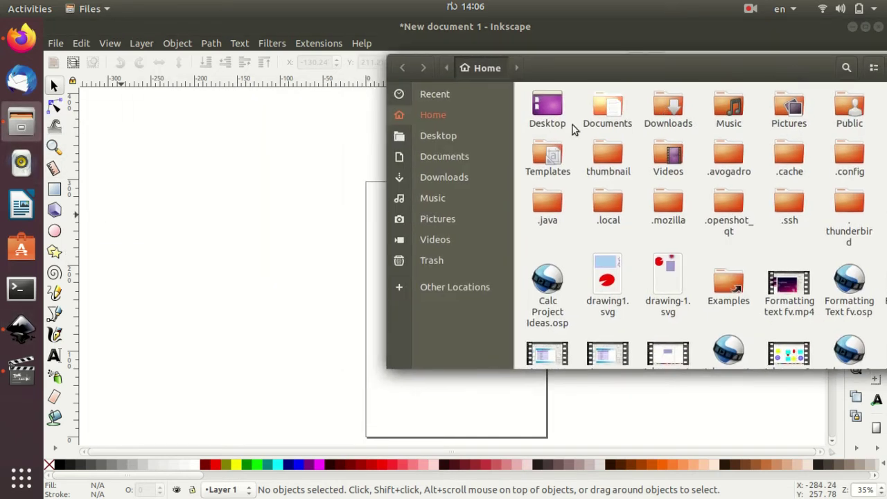
click(448, 178)
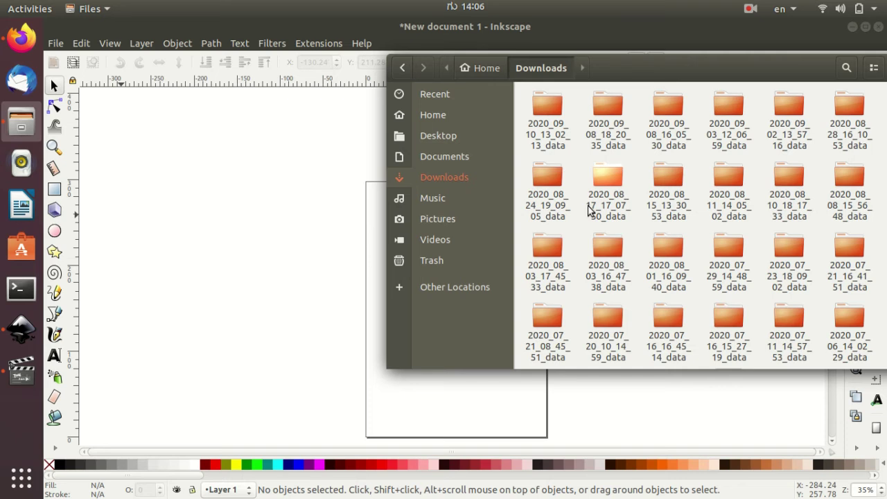
scroll(587, 210, down, 3)
scroll(588, 208, down, 4)
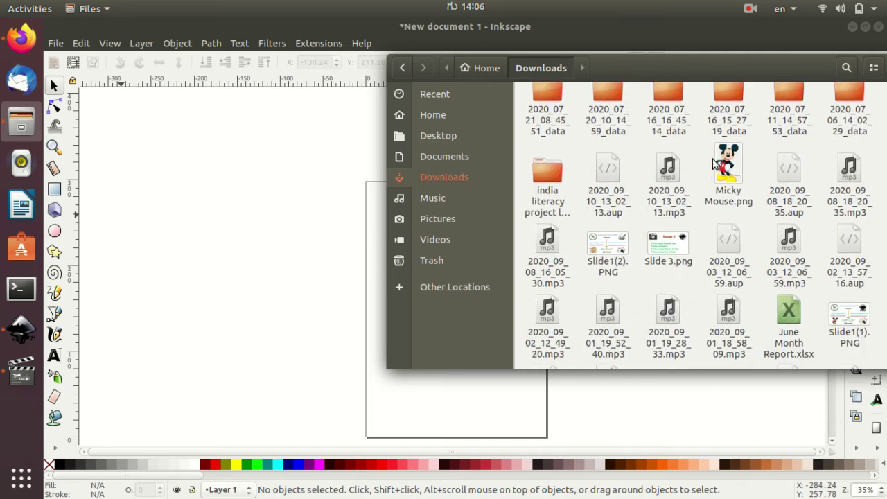
drag(729, 67, 787, 31)
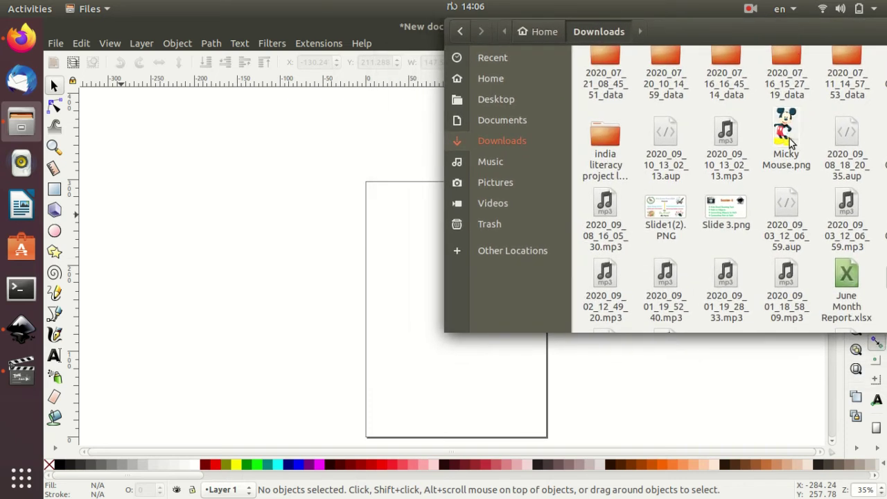
click(785, 139)
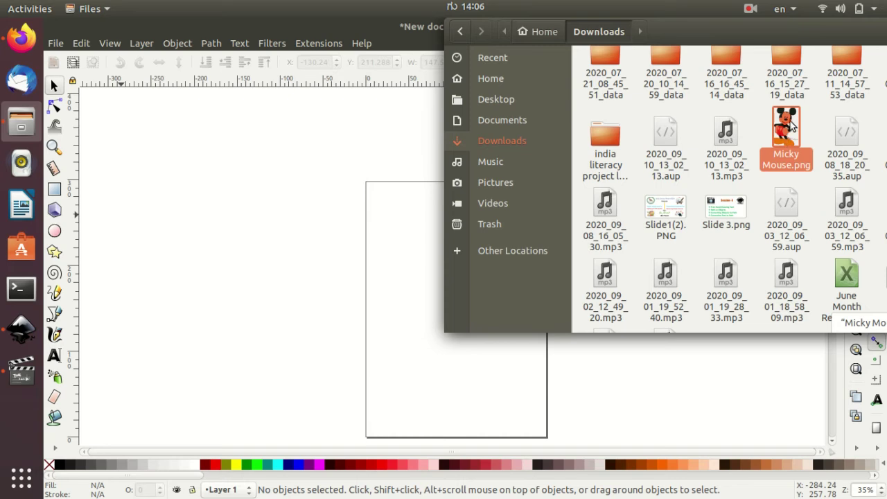
drag(793, 125, 411, 242)
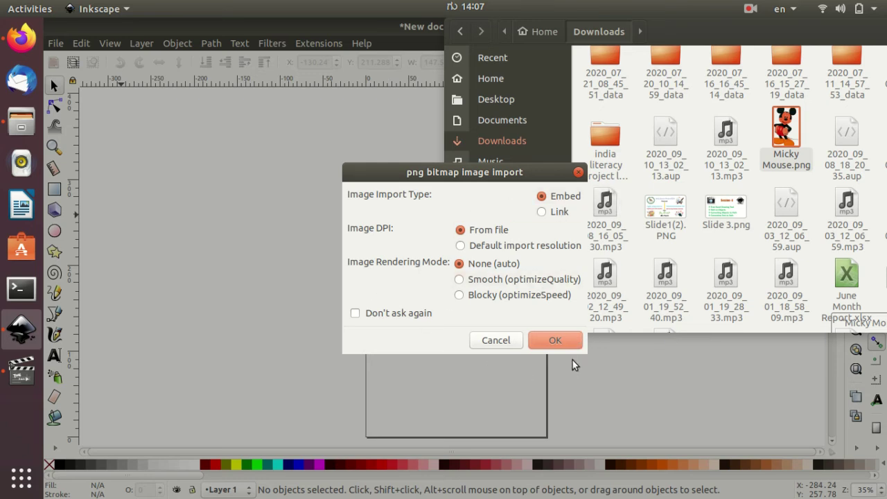
Step: Keep Embed selected in the PNG import dialog and confirm with OK
click(564, 345)
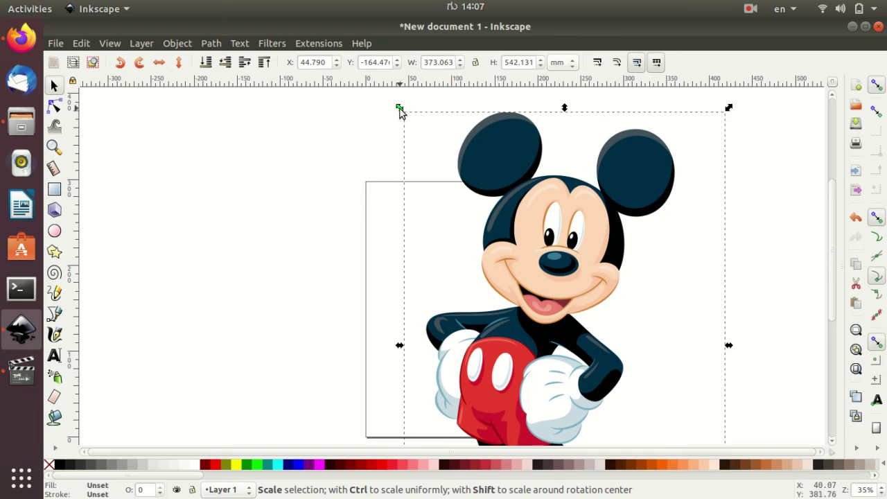
Step: Lock proportions, shrink the Mickey picture, and move it onto the page
scroll(575, 355, down, 3)
scroll(575, 355, up, 3)
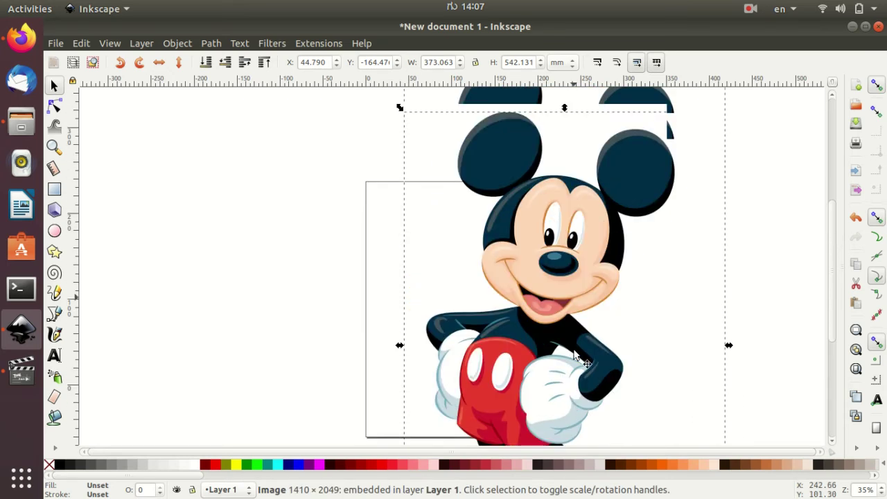
scroll(576, 355, up, 5)
scroll(574, 355, down, 5)
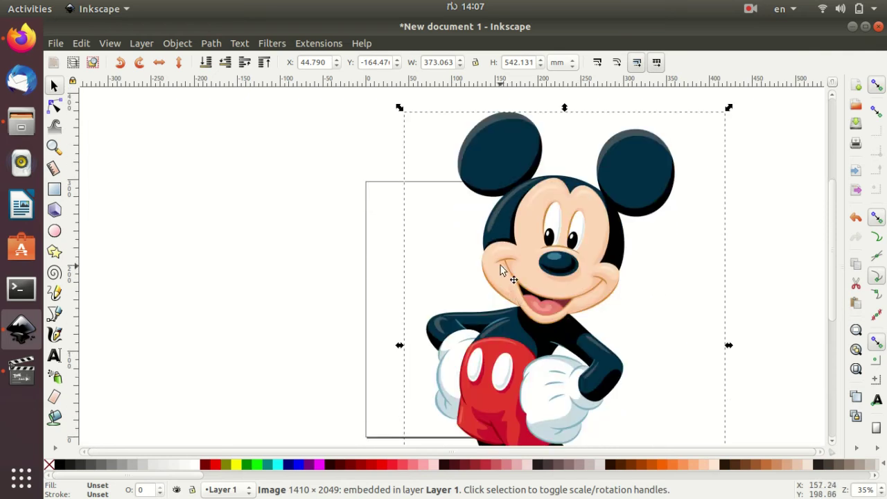
click(475, 64)
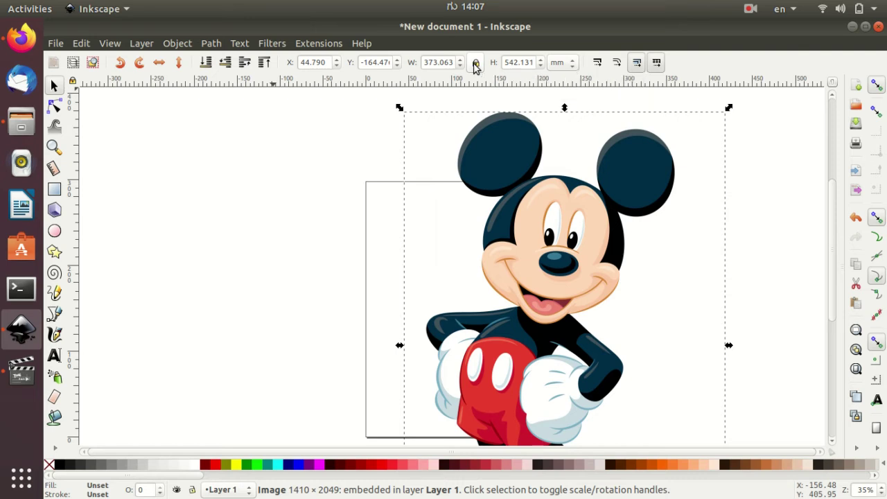
drag(401, 111, 523, 272)
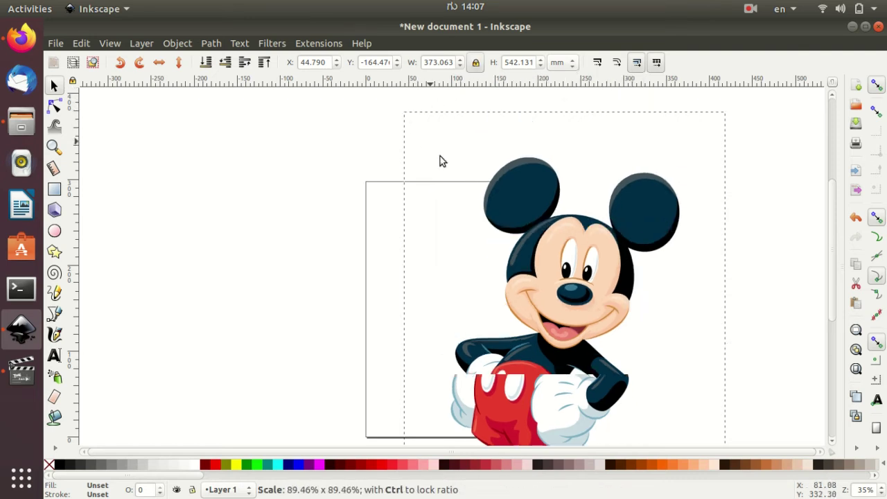
drag(649, 349, 461, 203)
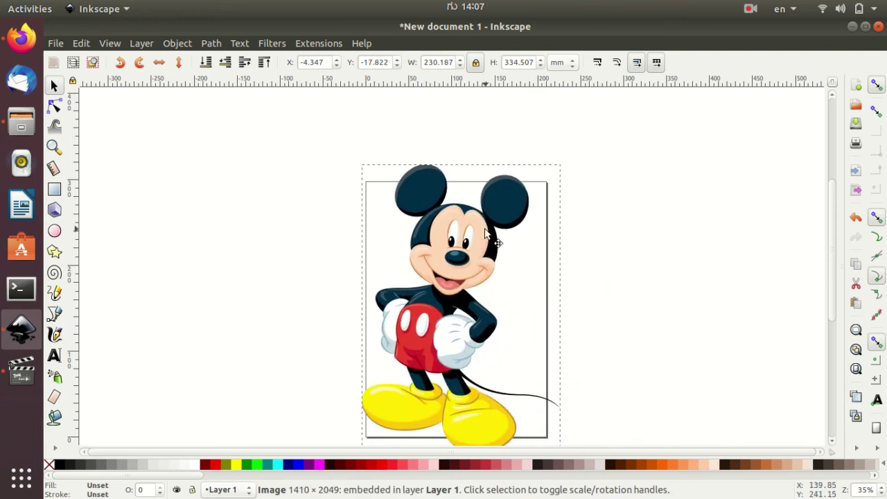
drag(357, 158, 390, 178)
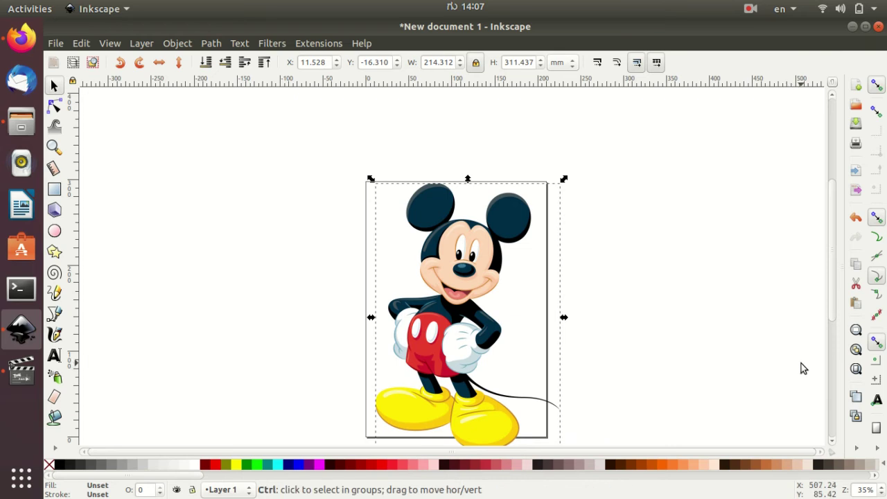
Step: Fine-tune the picture to about 197 × 287 mm inside the page, then deselect it
scroll(802, 368, up, 2)
drag(704, 452, 618, 421)
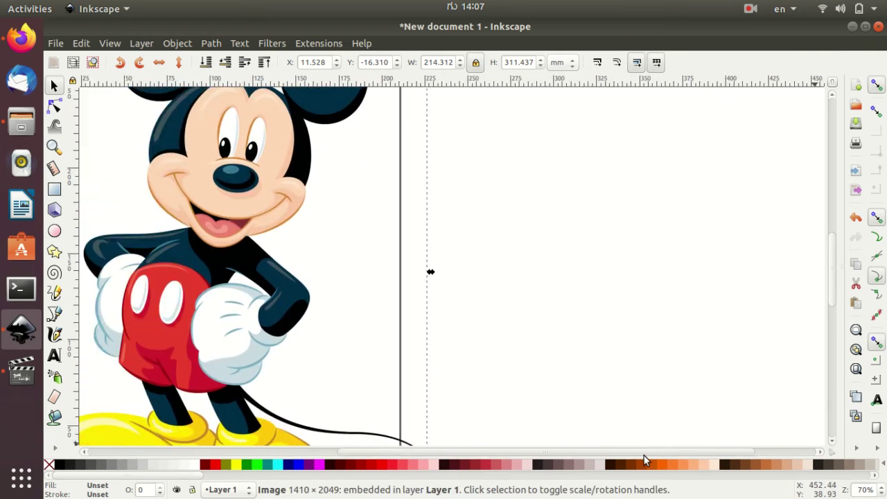
scroll(623, 341, down, 1)
scroll(624, 349, down, 1)
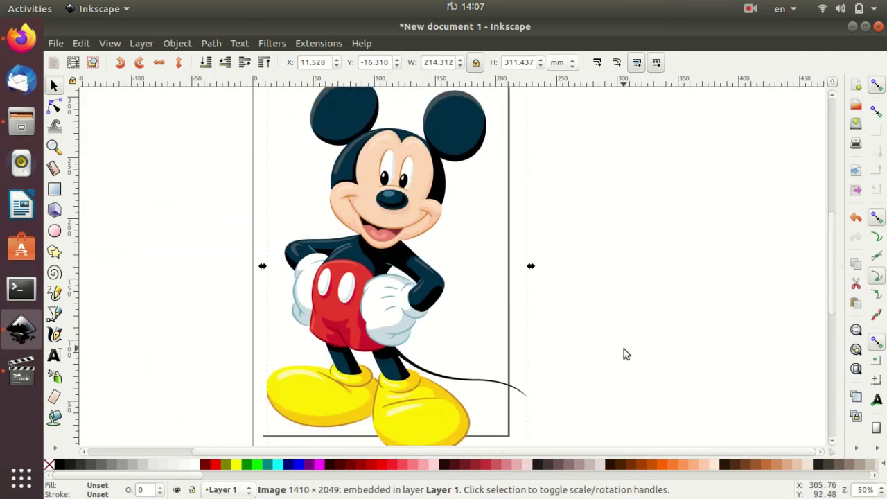
scroll(624, 349, up, 1)
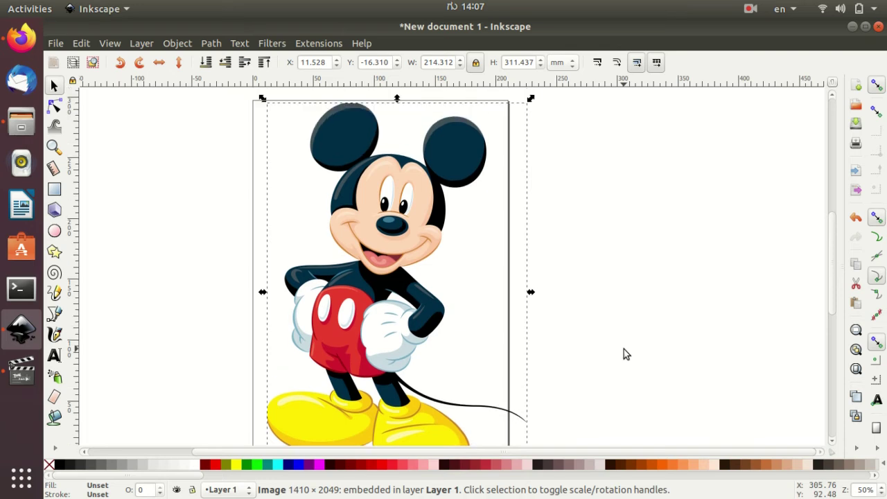
scroll(624, 348, down, 1)
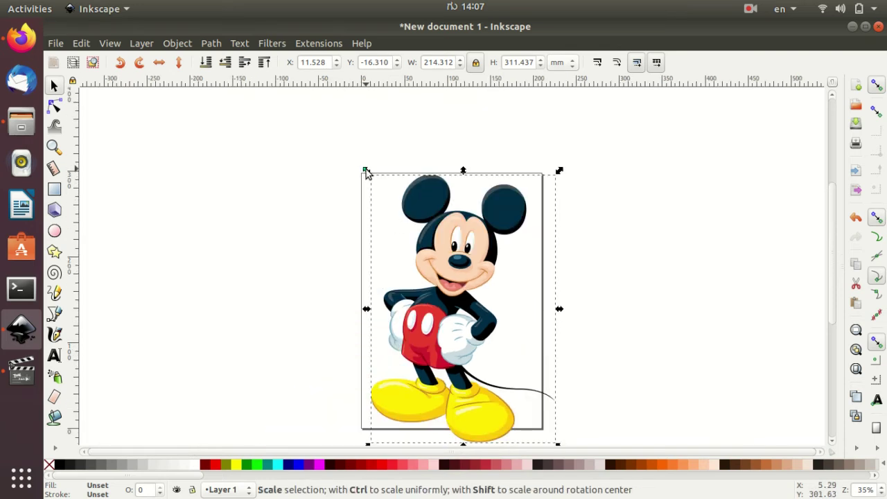
drag(367, 172, 359, 171)
scroll(558, 439, down, 1)
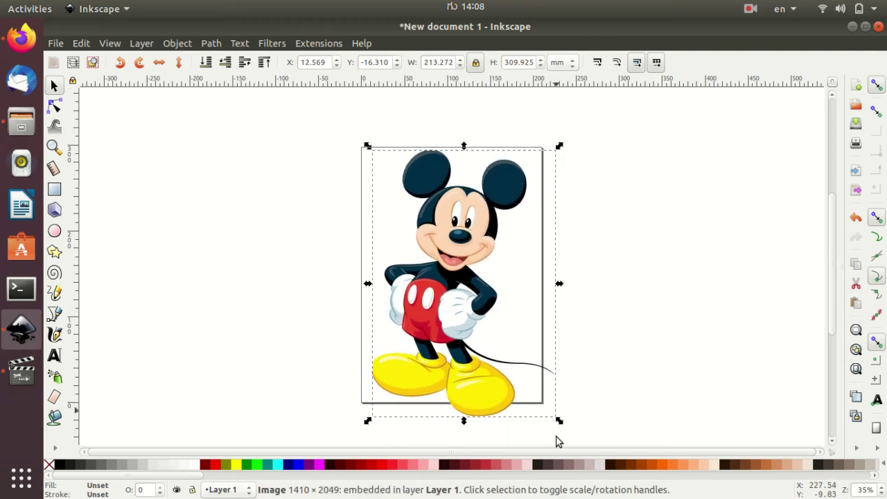
mouse_move(561, 420)
mouse_down()
mouse_move(540, 387)
mouse_move(548, 404)
mouse_up()
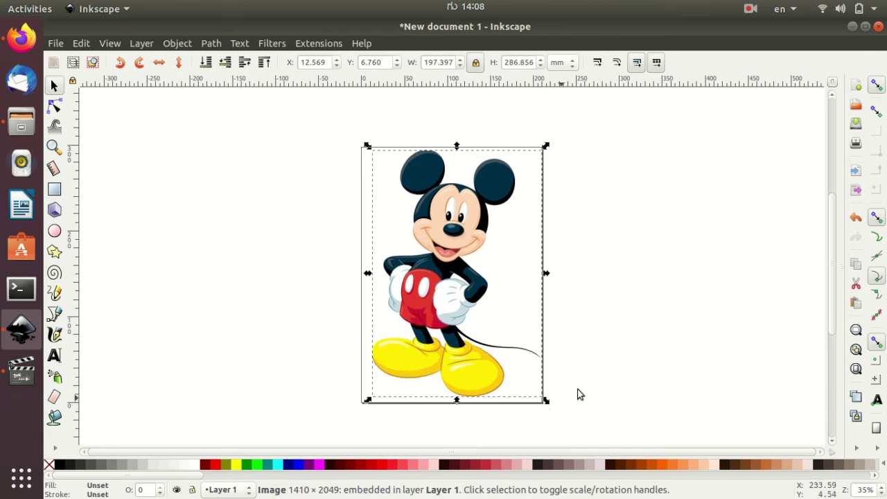
click(635, 344)
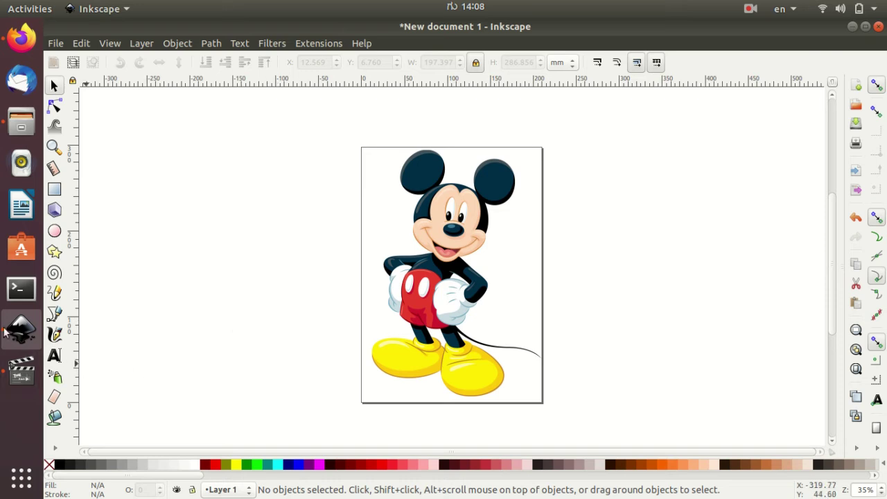
Step: Set the pen tool to BSpline mode and zoom in on Mickey's head
click(55, 316)
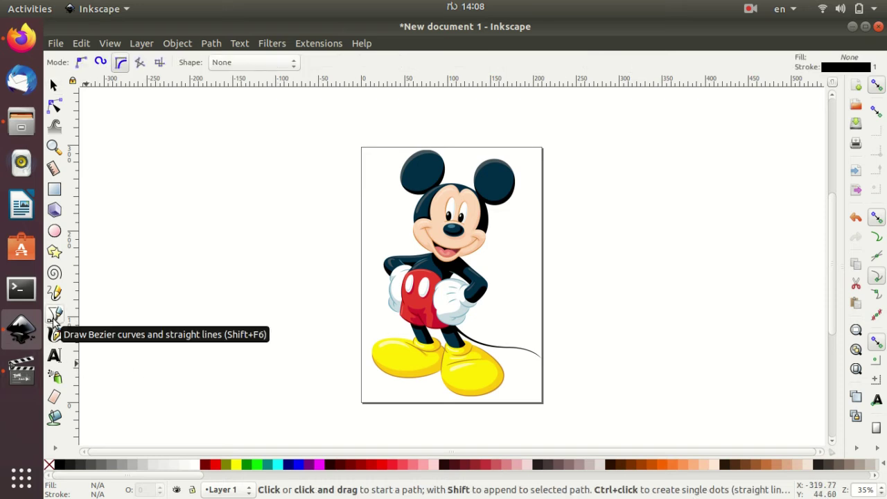
click(121, 67)
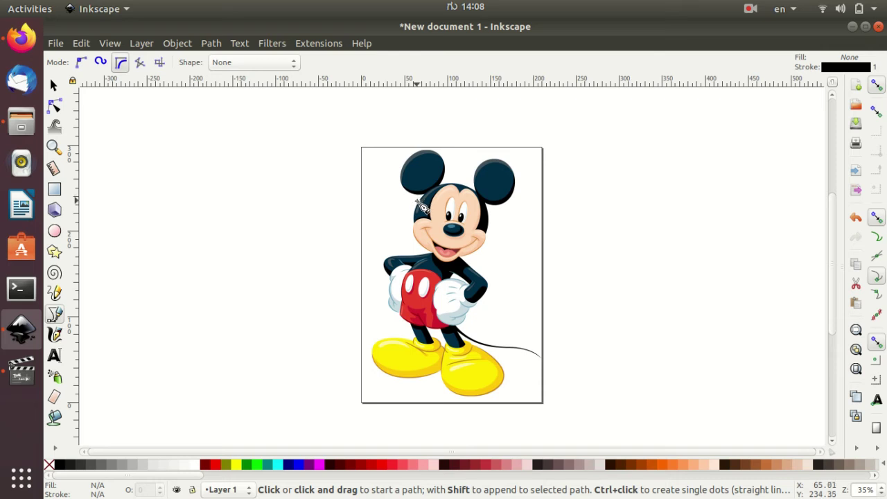
scroll(422, 206, up, 1)
scroll(423, 204, up, 1)
scroll(422, 203, up, 1)
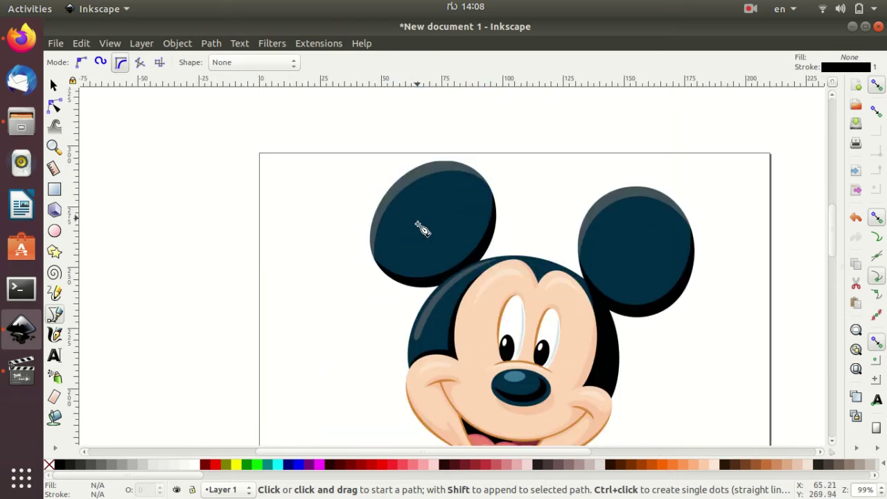
Step: Trace the BSpline outline around both of Mickey's ears and down the right cheek
click(429, 291)
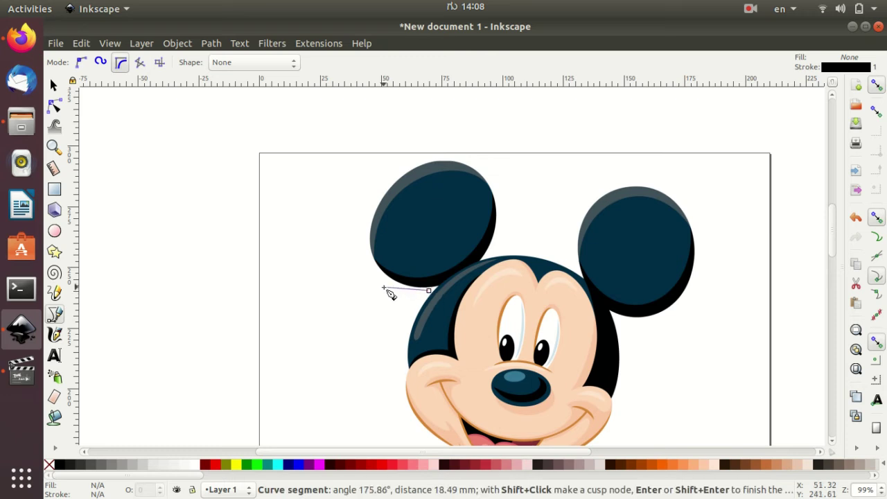
click(340, 278)
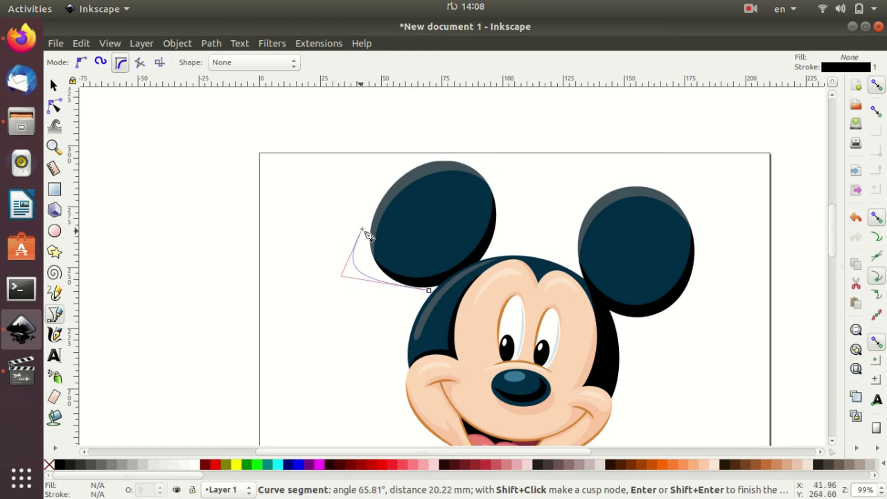
click(390, 147)
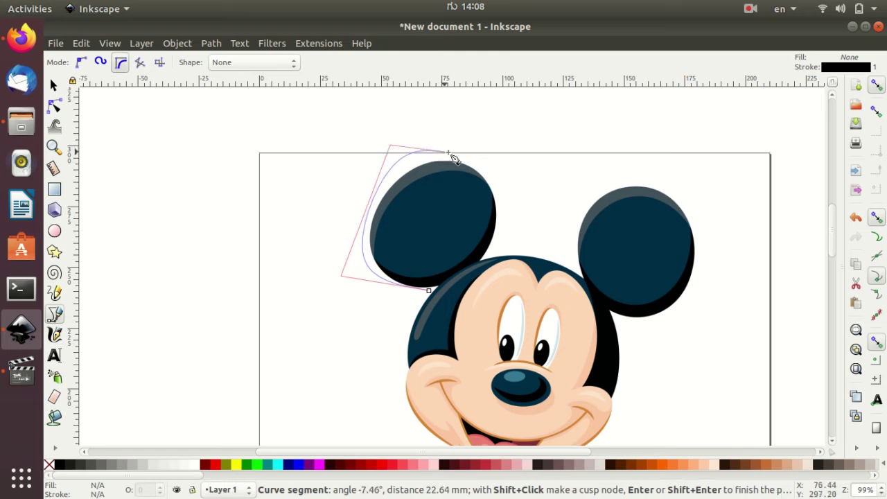
click(489, 161)
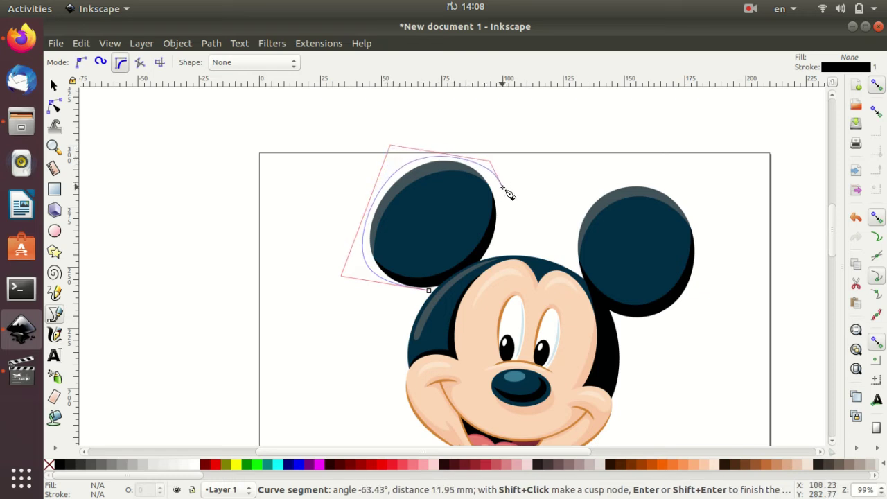
click(507, 208)
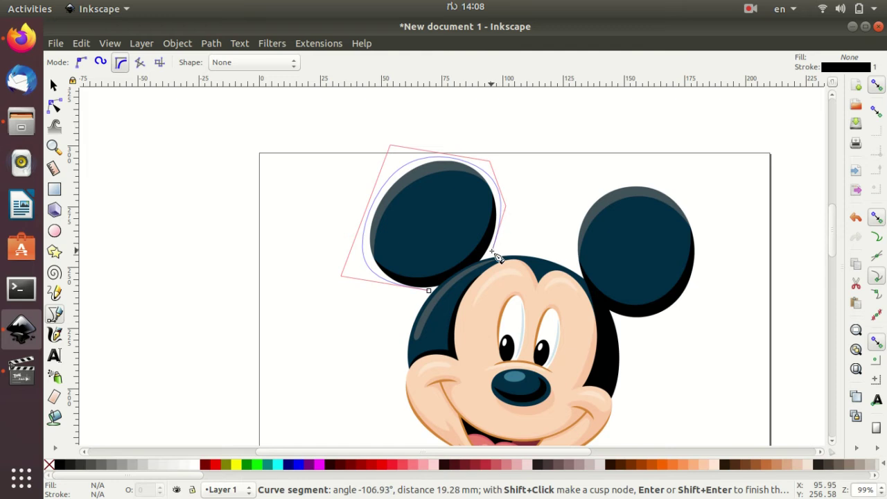
click(493, 255)
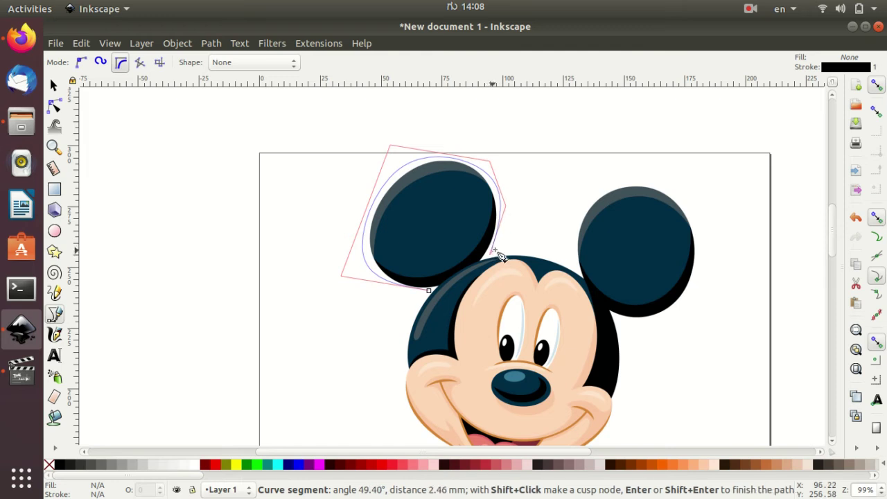
click(575, 265)
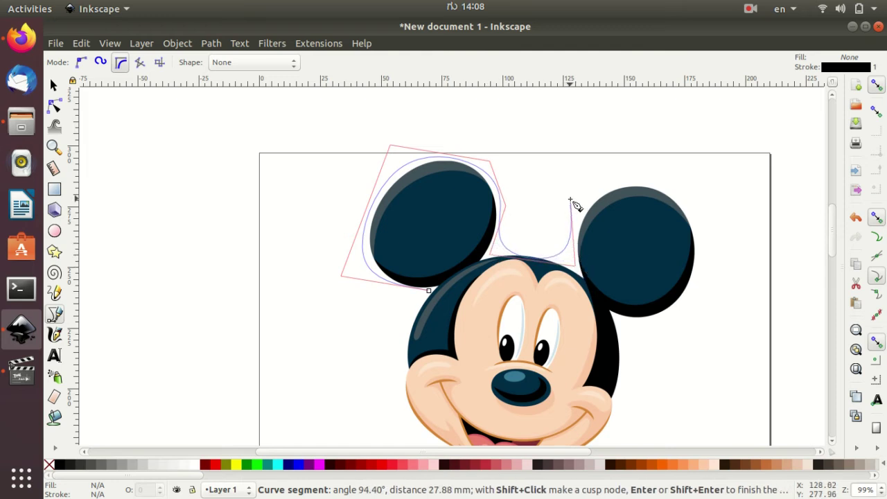
click(571, 201)
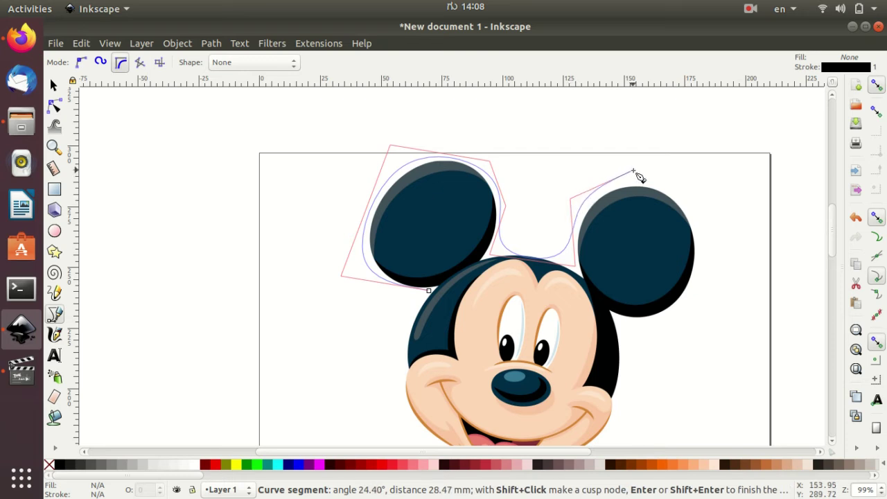
click(650, 178)
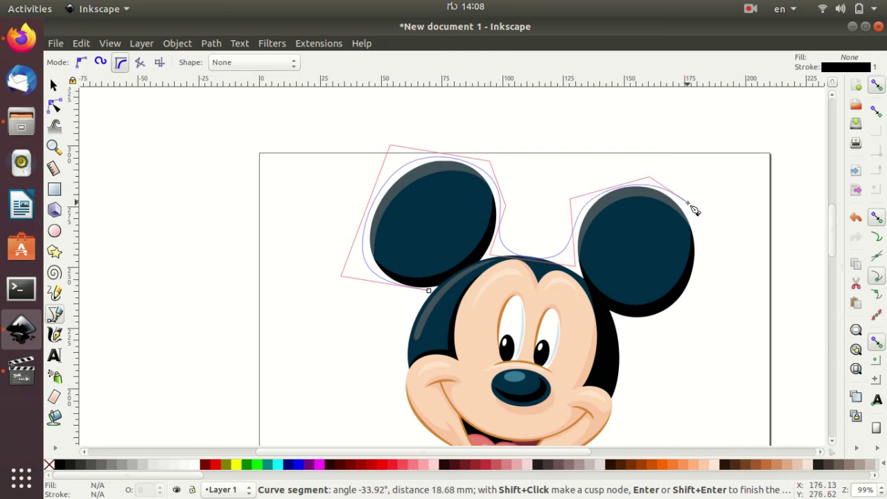
click(713, 262)
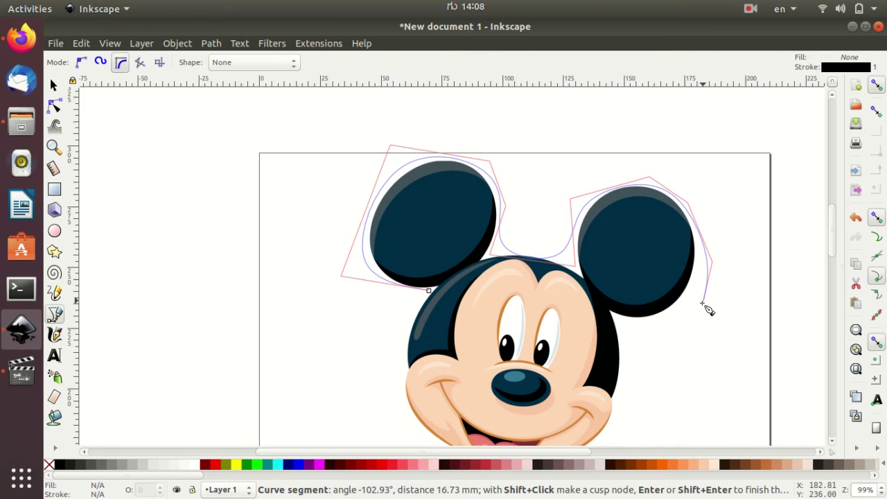
click(671, 321)
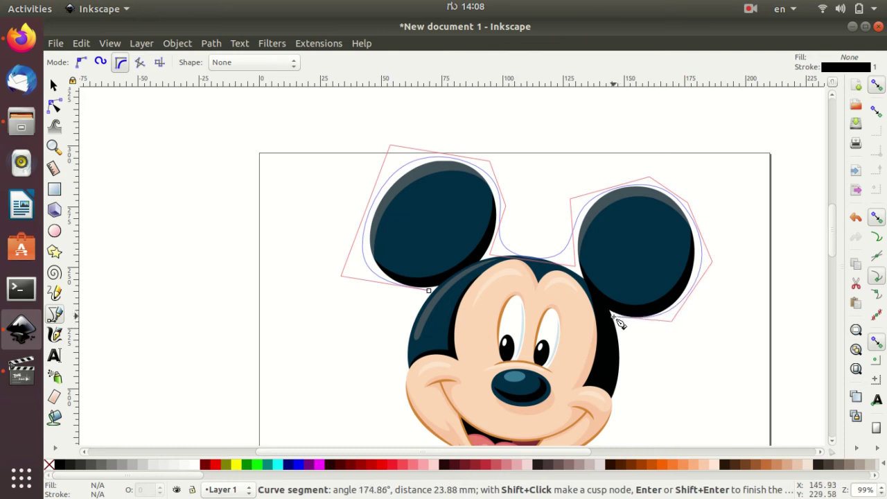
click(614, 318)
click(624, 390)
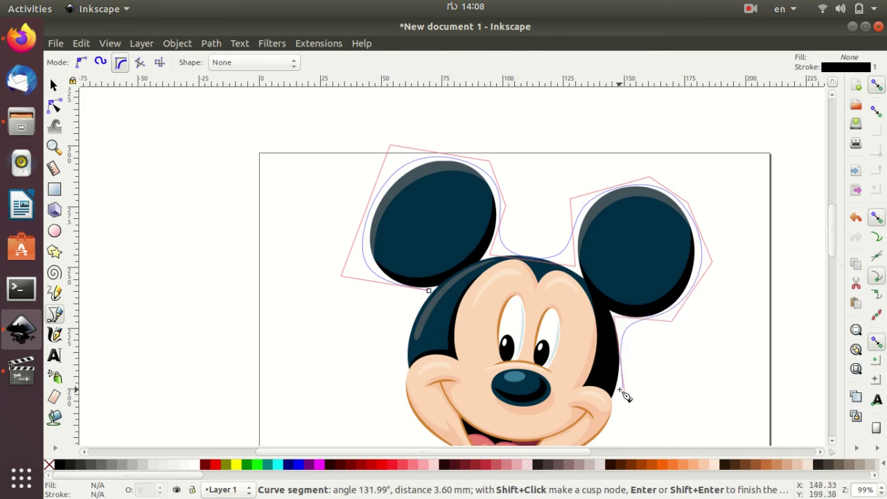
Step: Continue the outline past the chin and shoulder, out along the tail and back to the right shoe
scroll(625, 389, down, 2)
scroll(624, 386, down, 1)
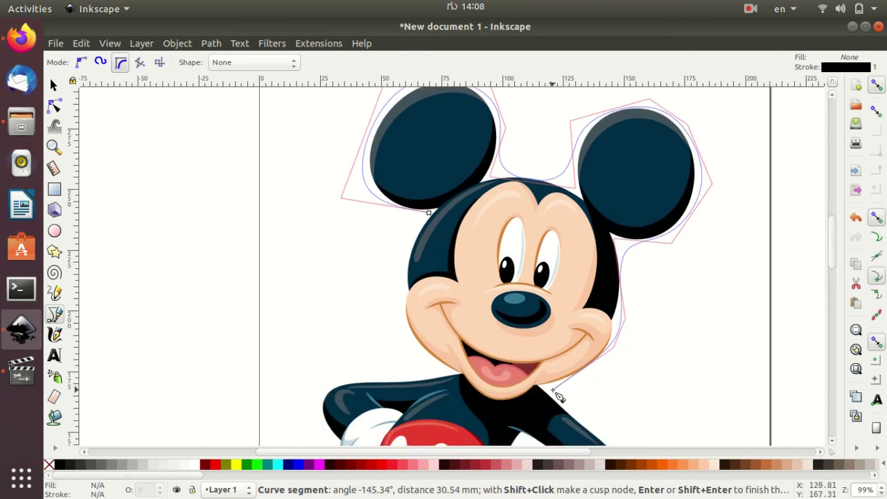
scroll(563, 393, down, 2)
click(555, 312)
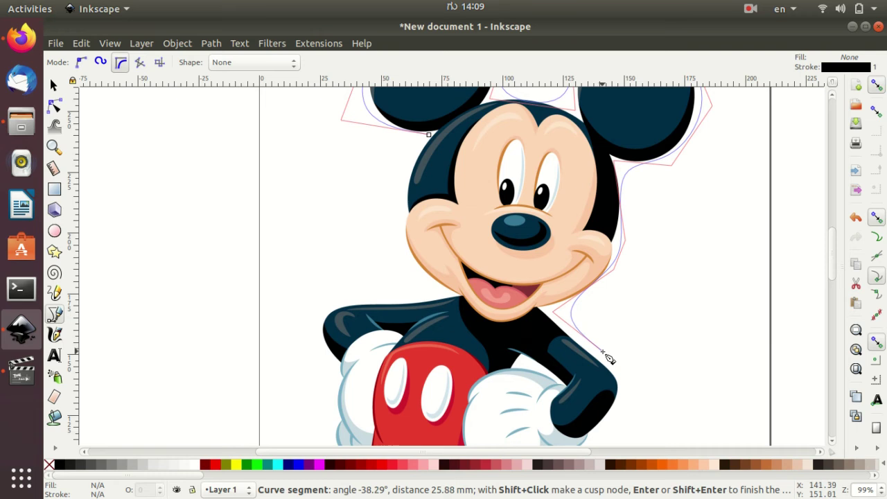
scroll(617, 344, down, 2)
click(627, 328)
scroll(642, 361, down, 1)
scroll(634, 333, down, 2)
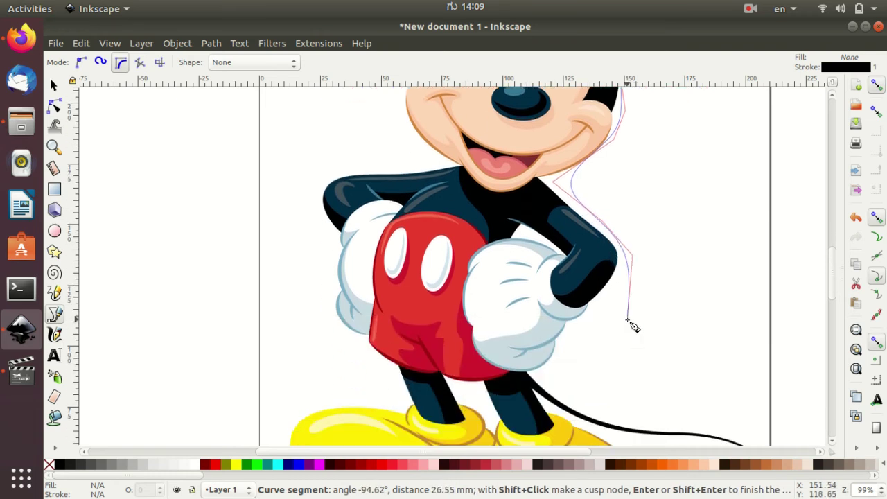
scroll(590, 337, down, 1)
scroll(588, 336, down, 1)
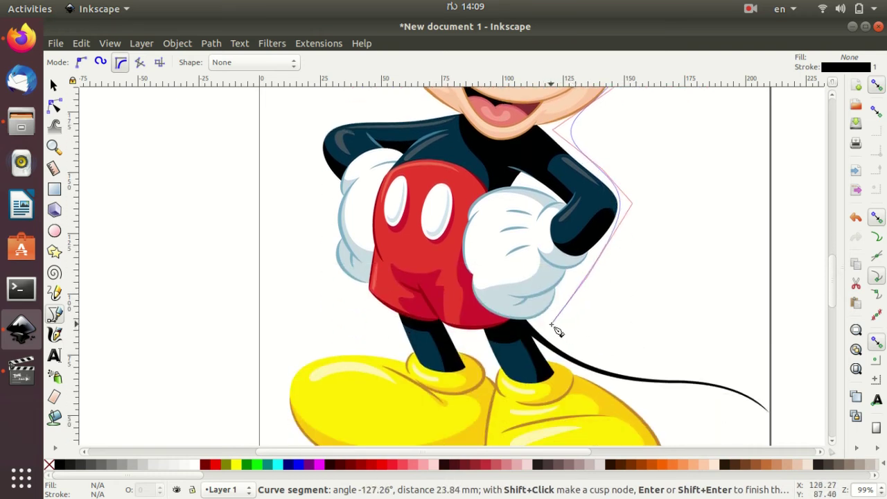
click(546, 330)
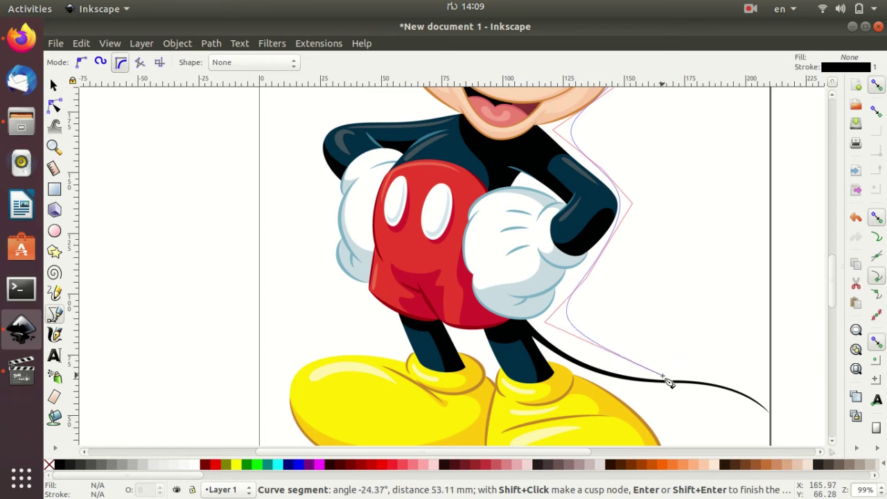
click(663, 376)
click(782, 394)
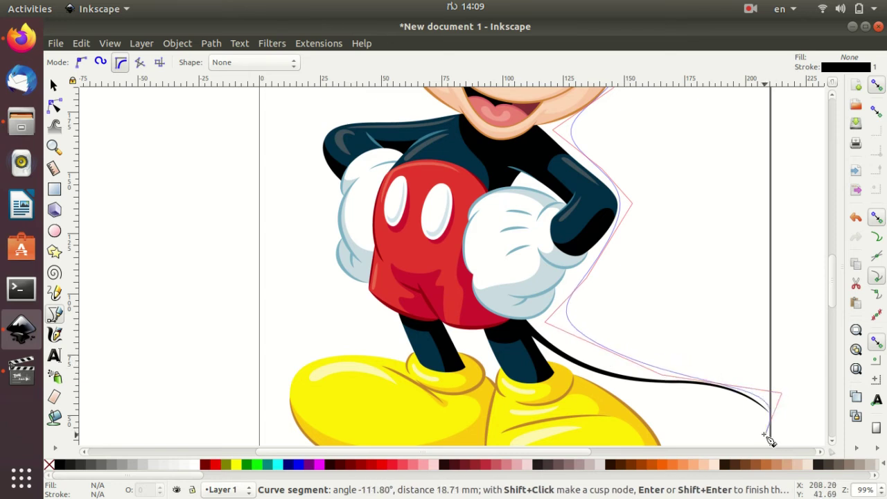
scroll(626, 386, down, 1)
scroll(645, 399, down, 2)
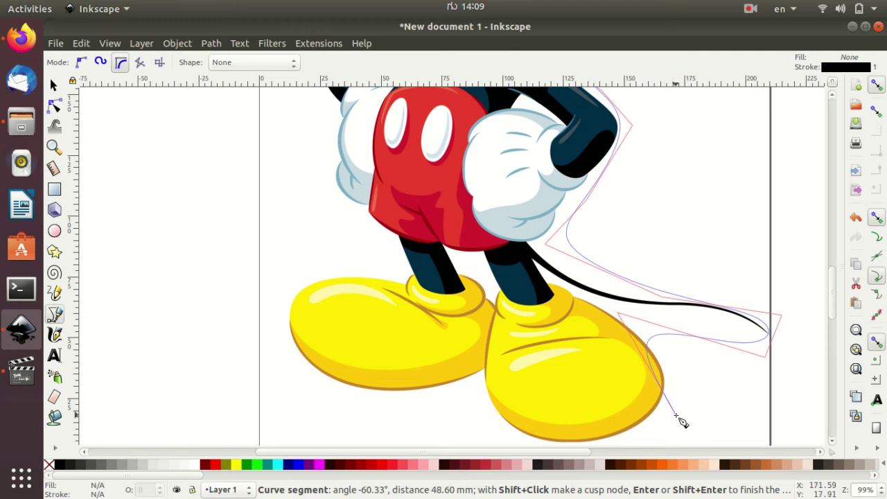
click(676, 416)
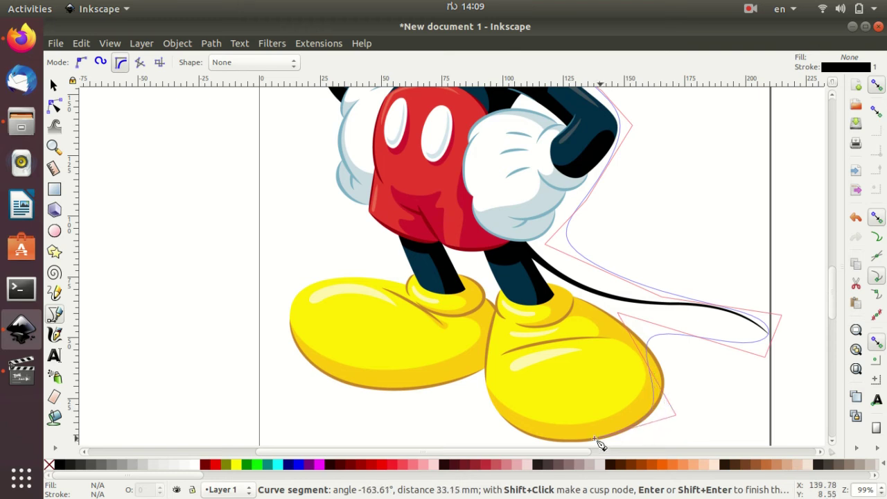
Step: Trace the outline under both shoes and up the left leg and arm to the shoulder
click(465, 403)
click(320, 393)
click(264, 303)
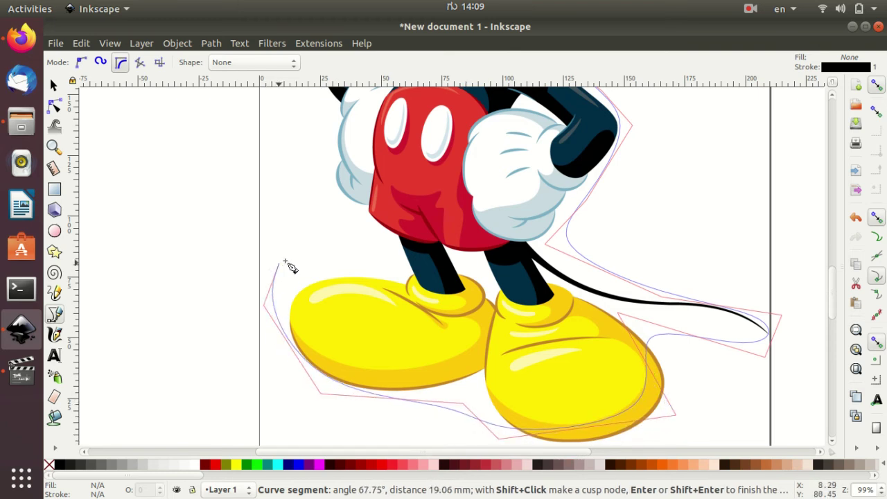
click(366, 270)
scroll(367, 273, up, 2)
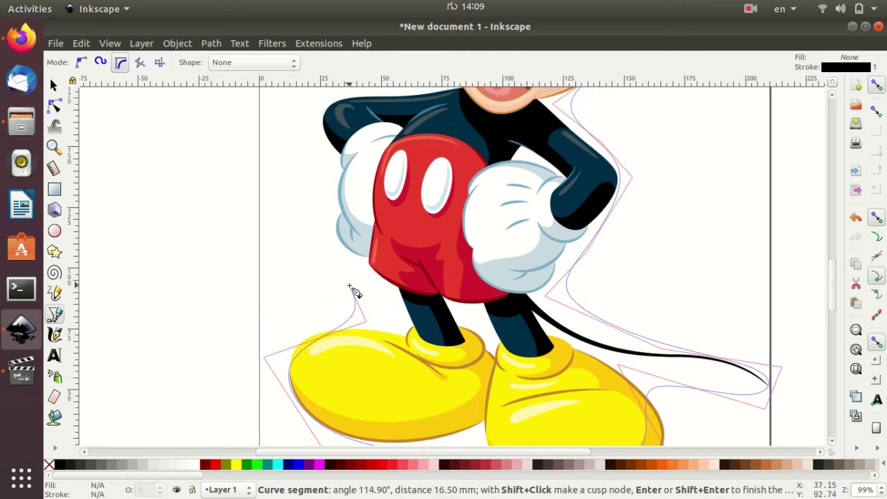
scroll(353, 291, up, 3)
click(328, 282)
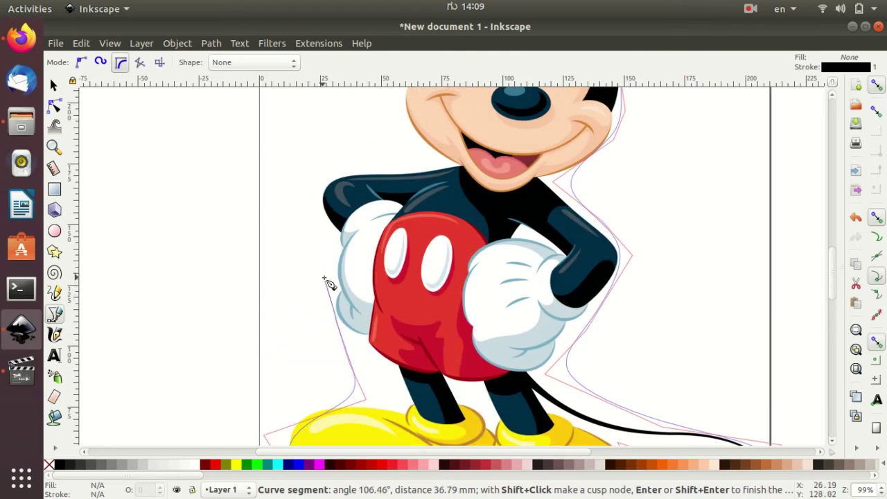
click(303, 185)
click(365, 167)
scroll(366, 170, up, 2)
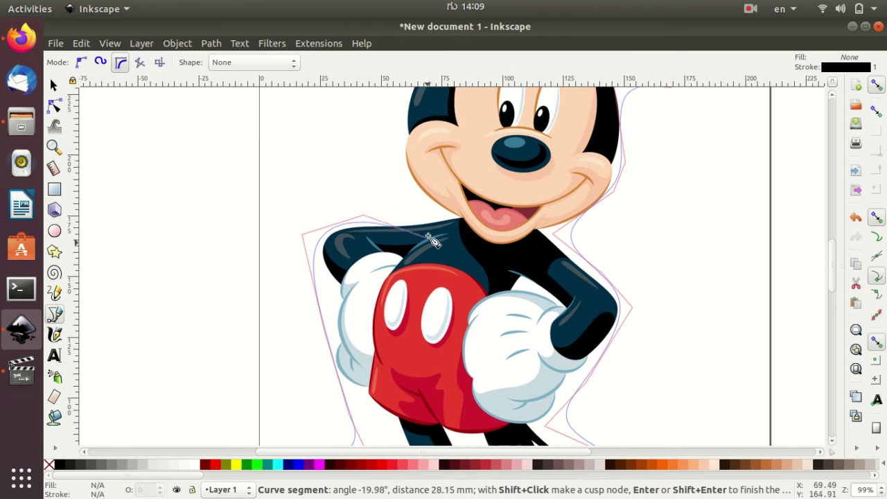
click(435, 226)
scroll(367, 160, up, 4)
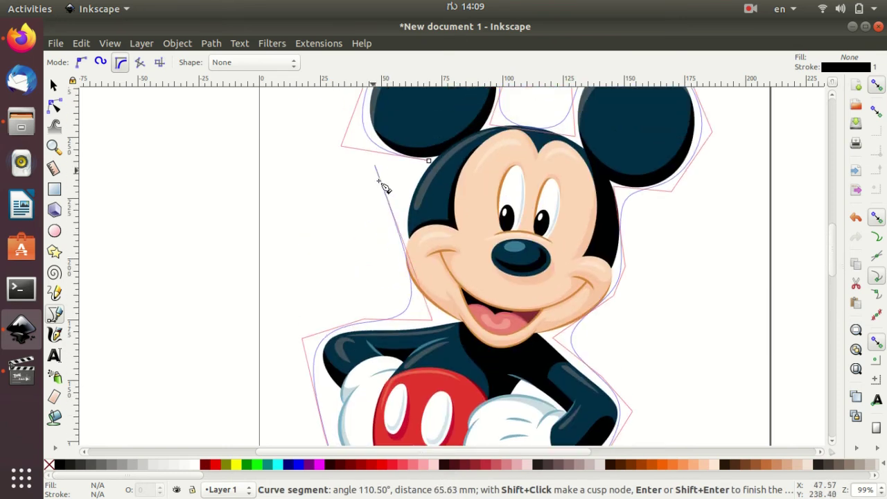
click(391, 230)
Step: Close the BSpline outline at its starting node and zoom out to 50%
click(428, 160)
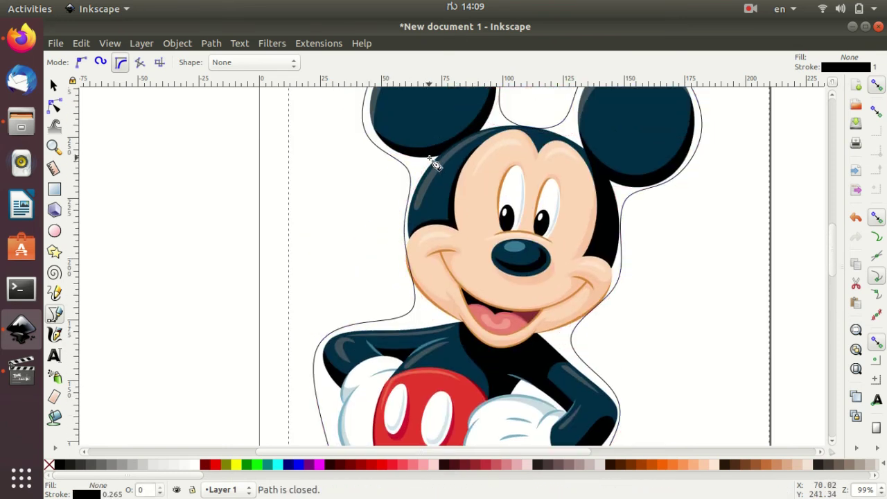
scroll(691, 317, down, 2)
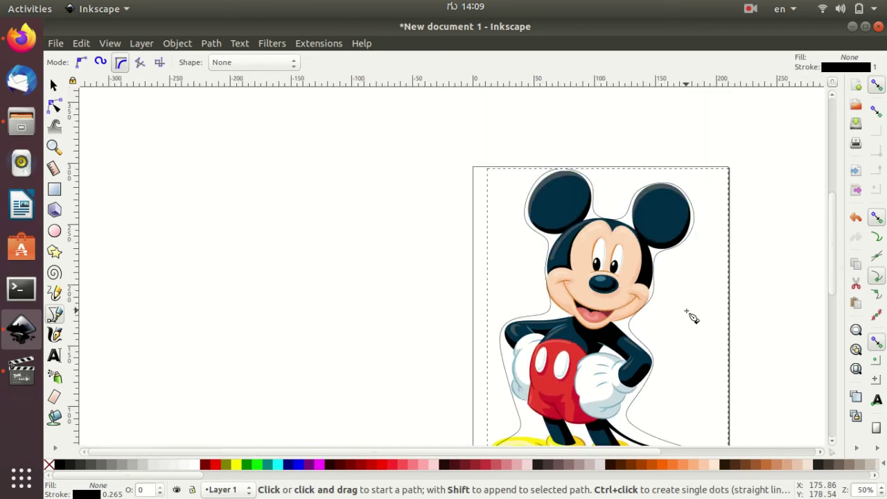
drag(640, 451, 703, 454)
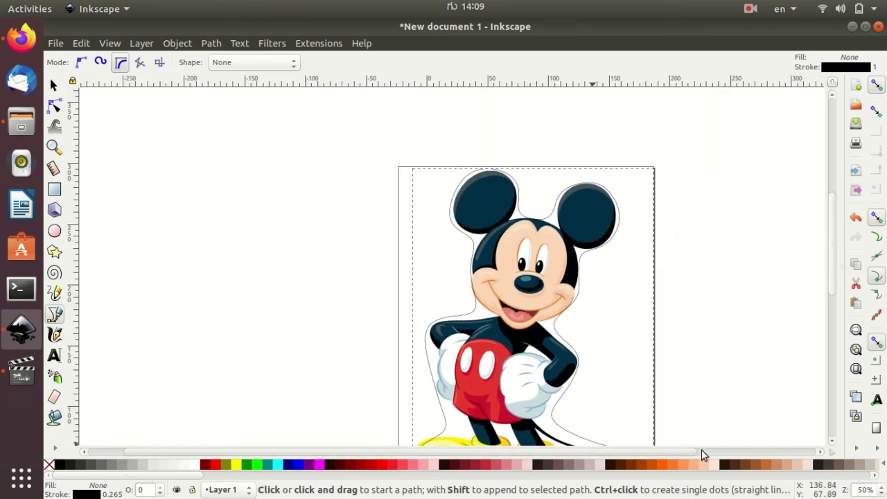
scroll(683, 337, down, 2)
scroll(678, 328, down, 1)
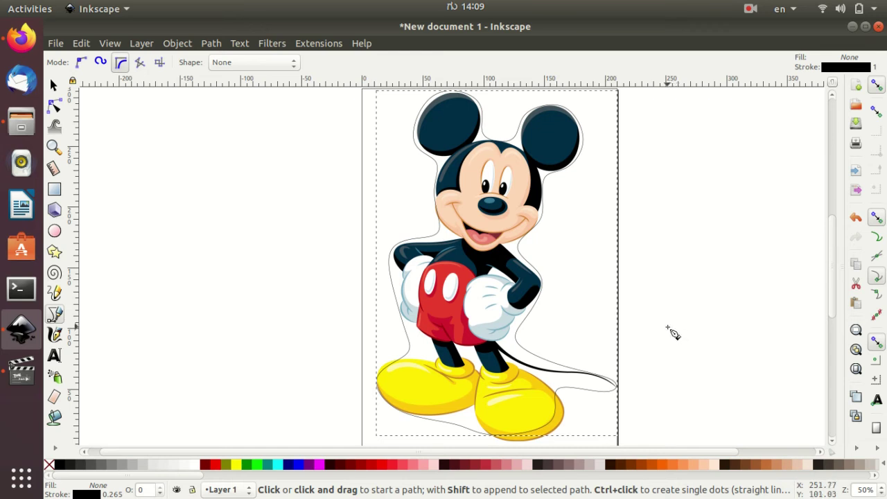
Step: Fill the closed Mickey outline with black from the palette
click(63, 466)
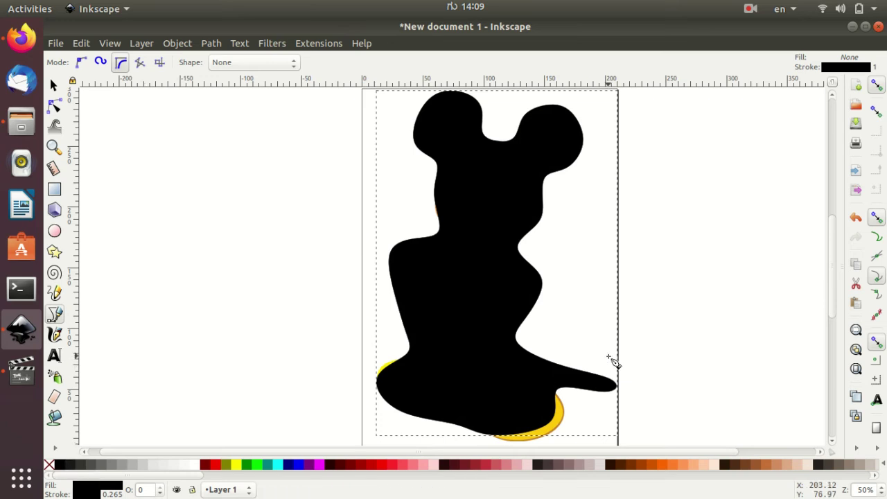
scroll(614, 360, down, 3)
scroll(615, 361, up, 2)
scroll(614, 361, up, 1)
scroll(614, 361, up, 1)
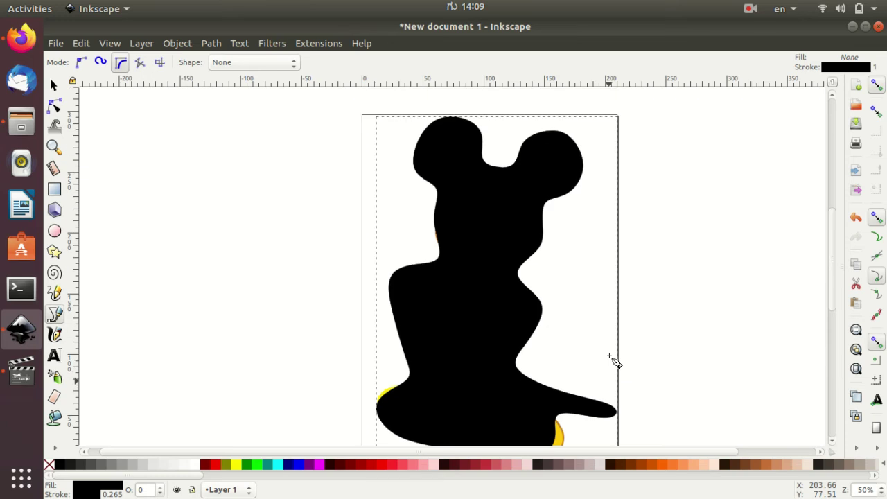
scroll(615, 361, down, 1)
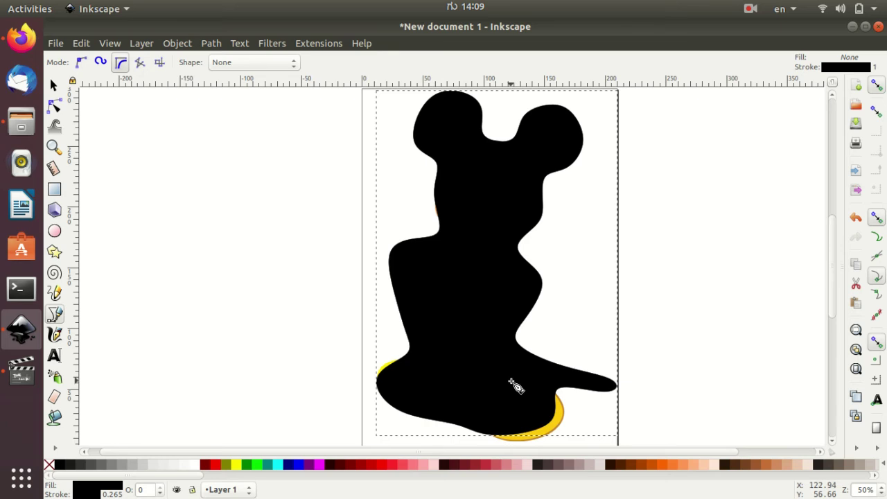
scroll(518, 385, up, 7)
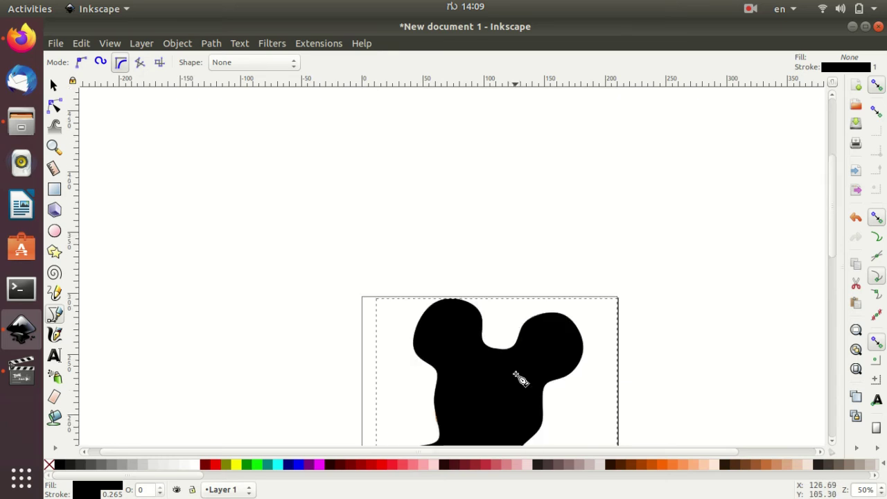
scroll(519, 377, down, 5)
scroll(519, 377, down, 2)
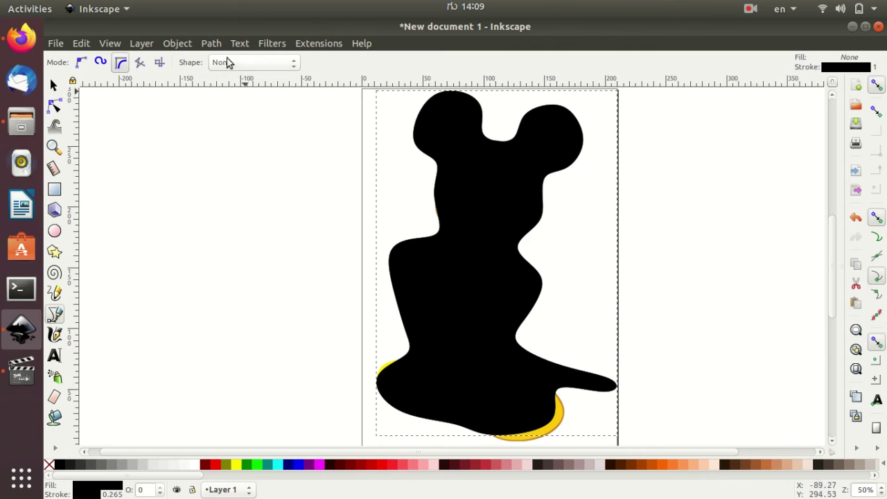
click(284, 67)
click(284, 67)
click(295, 67)
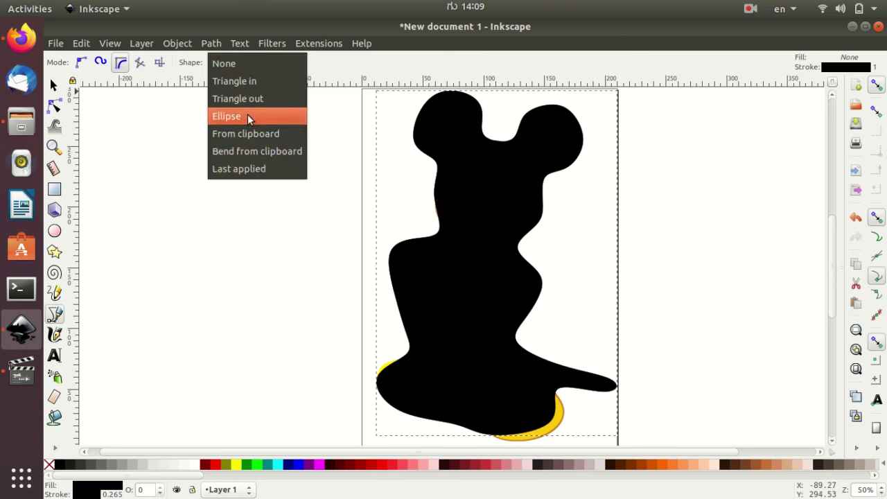
click(185, 151)
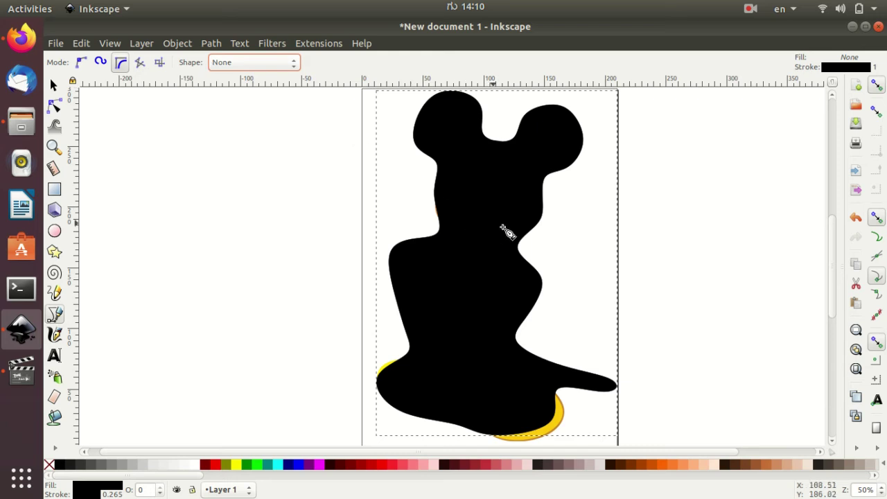
scroll(664, 316, down, 1)
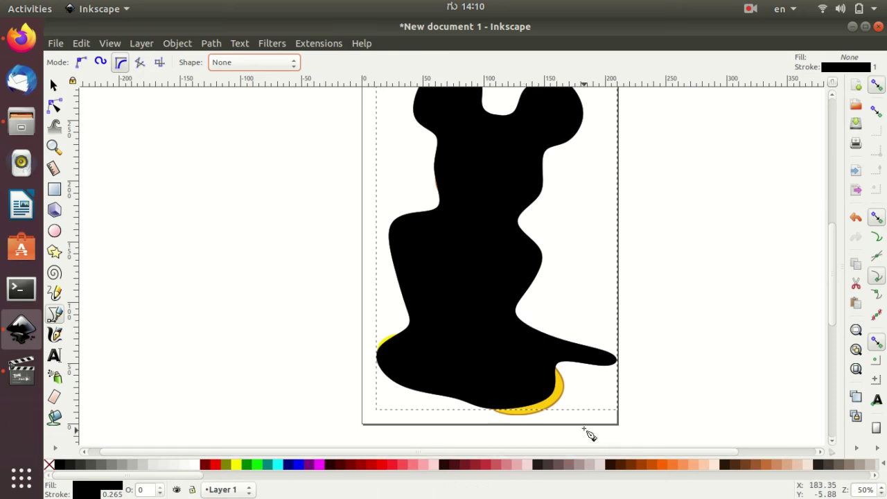
scroll(538, 396, up, 3)
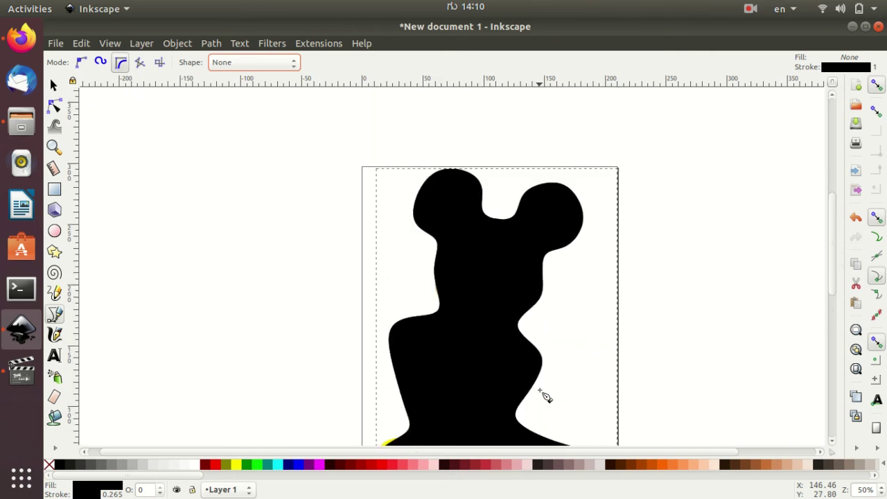
scroll(539, 396, down, 2)
scroll(538, 396, down, 1)
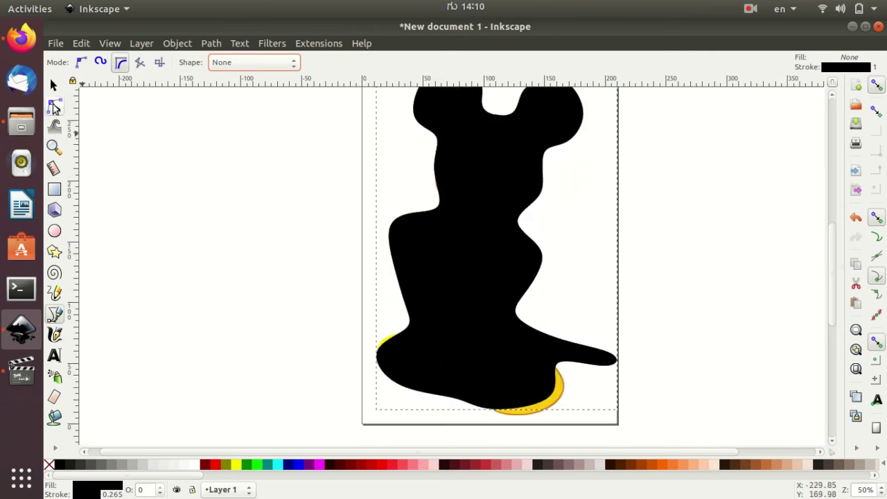
Step: With the Node tool, pull the lower-right node down and out and the left node up and out
click(55, 106)
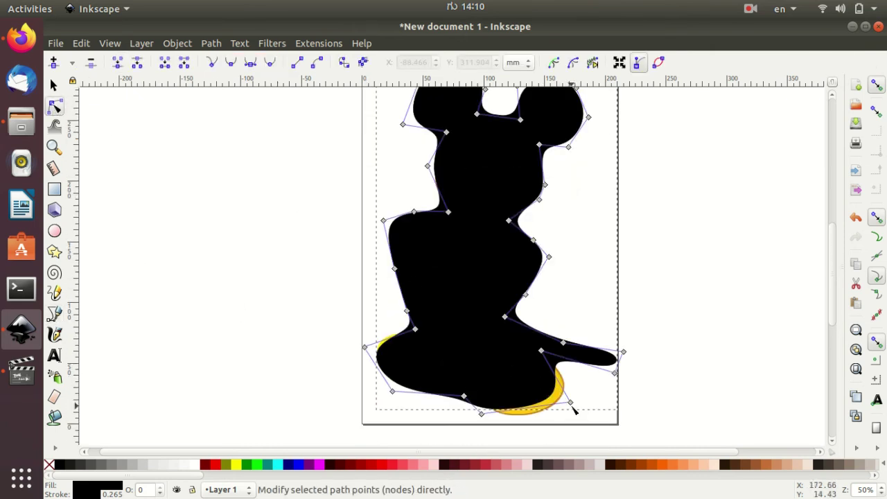
drag(570, 402, 594, 426)
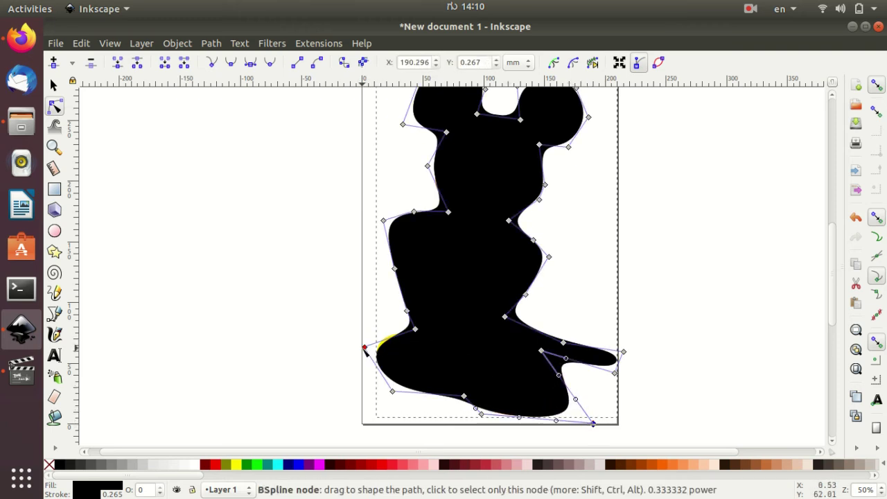
drag(365, 348, 356, 336)
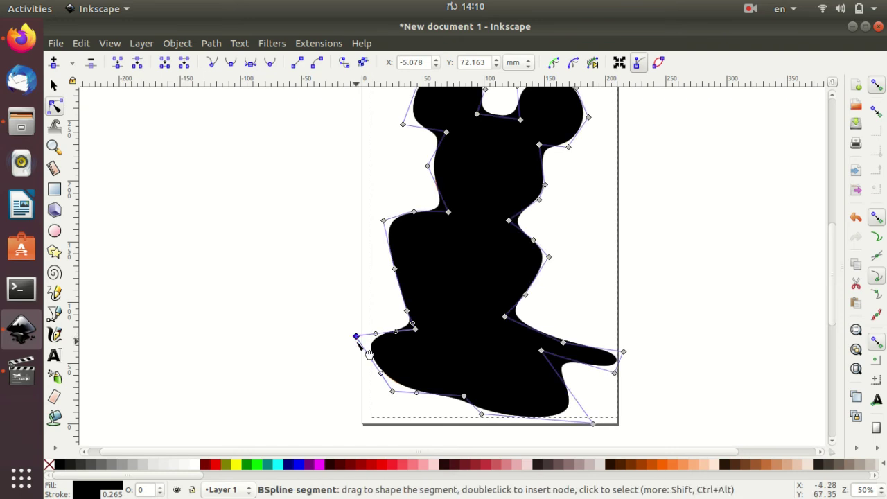
scroll(358, 343, up, 2)
scroll(358, 345, up, 1)
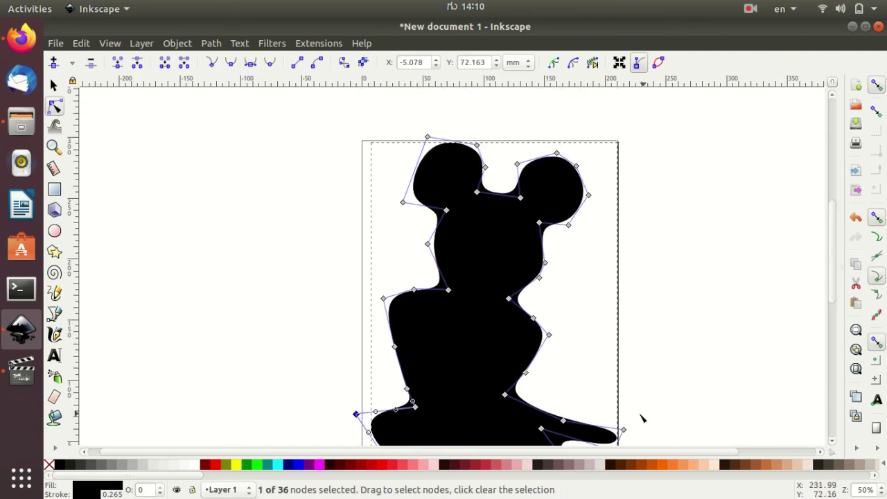
scroll(577, 402, down, 1)
scroll(567, 390, down, 4)
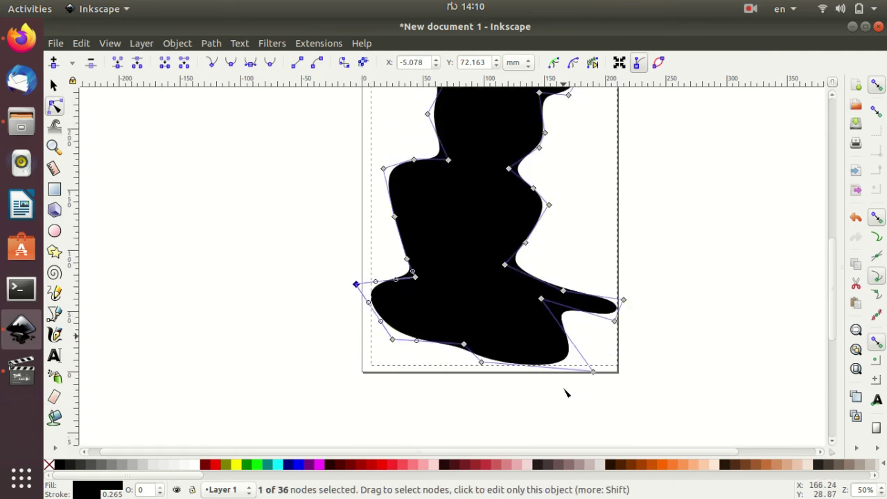
click(711, 362)
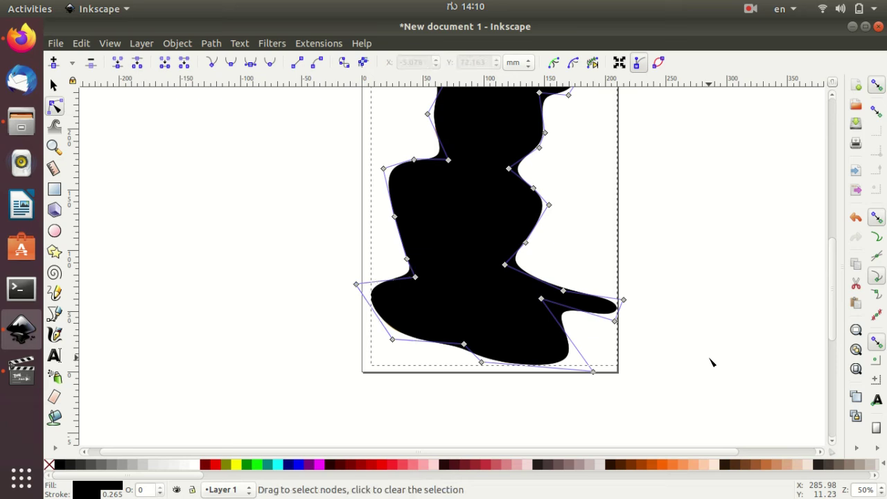
Step: Nudge a node near the left ear slightly down and left
scroll(711, 362, up, 2)
scroll(711, 361, up, 1)
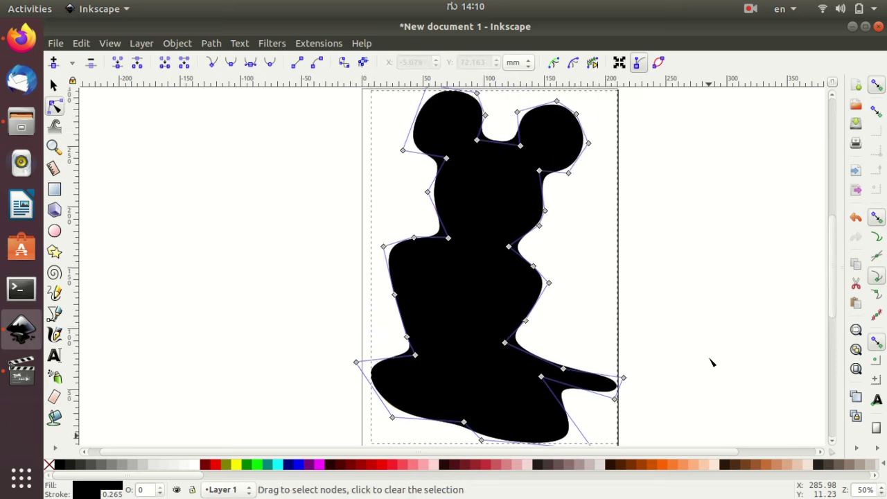
scroll(711, 362, up, 2)
scroll(711, 362, down, 1)
scroll(711, 362, down, 1)
drag(402, 152, 399, 156)
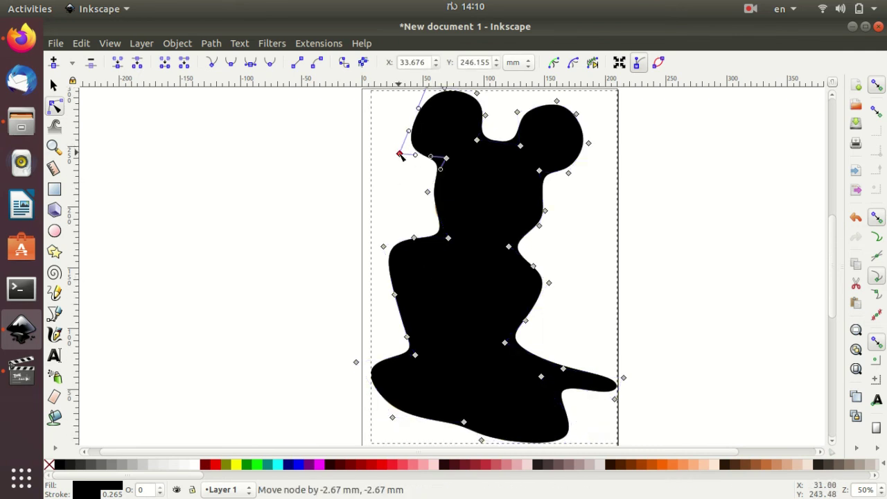
scroll(676, 249, up, 1)
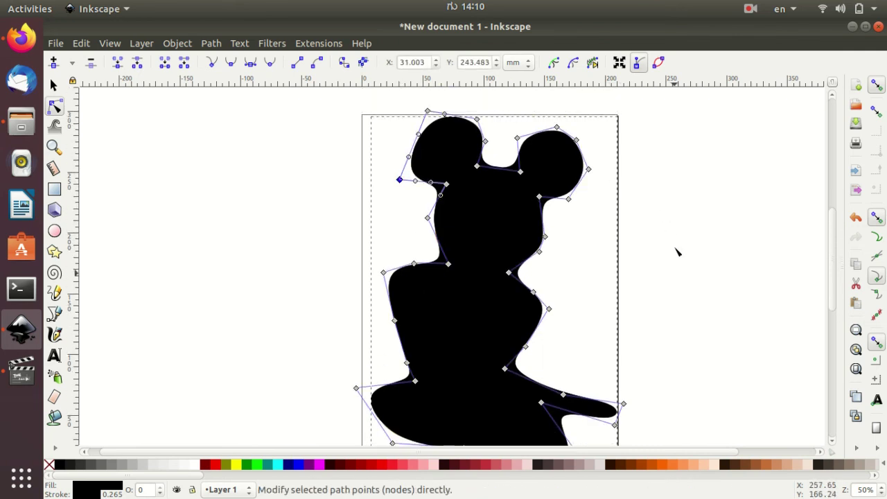
scroll(631, 253, up, 1)
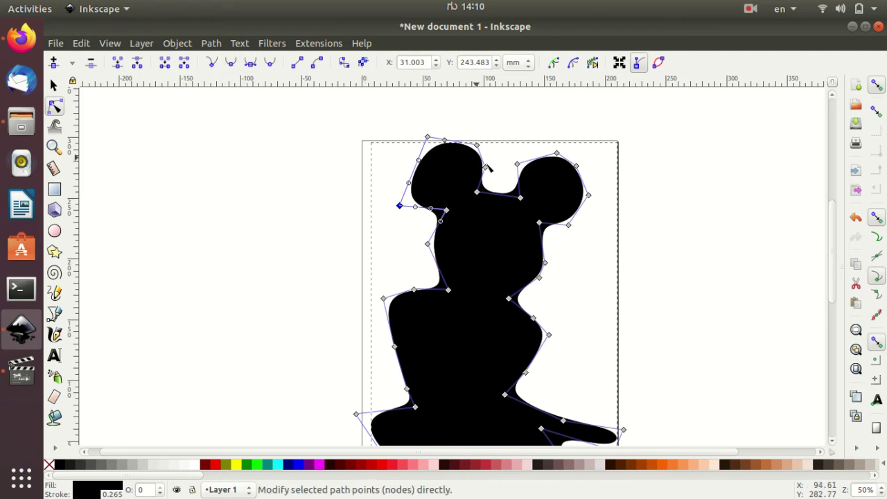
scroll(597, 358, down, 1)
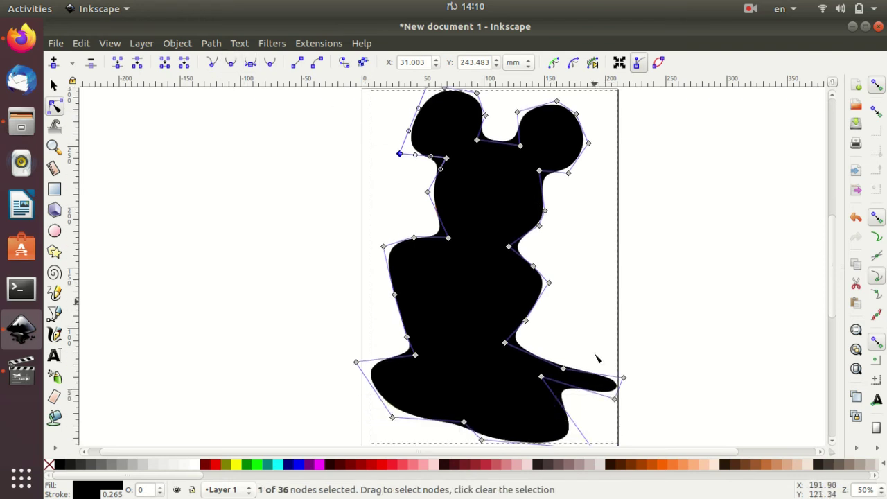
click(212, 43)
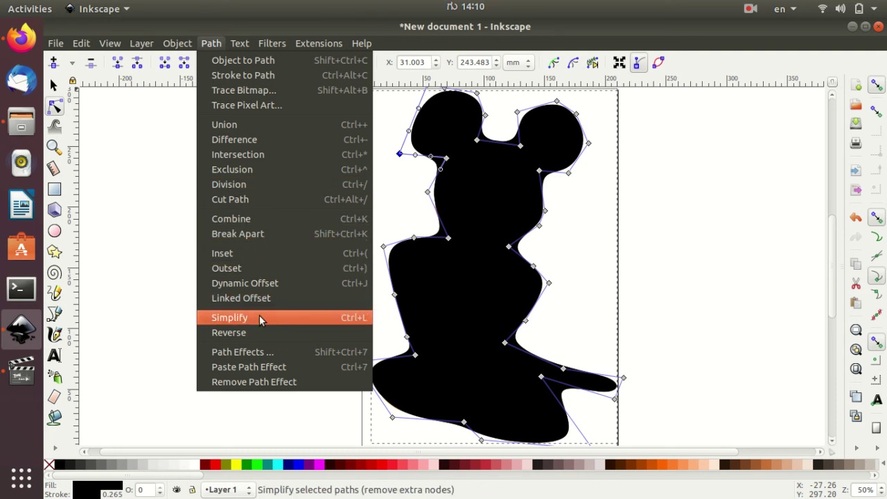
click(259, 317)
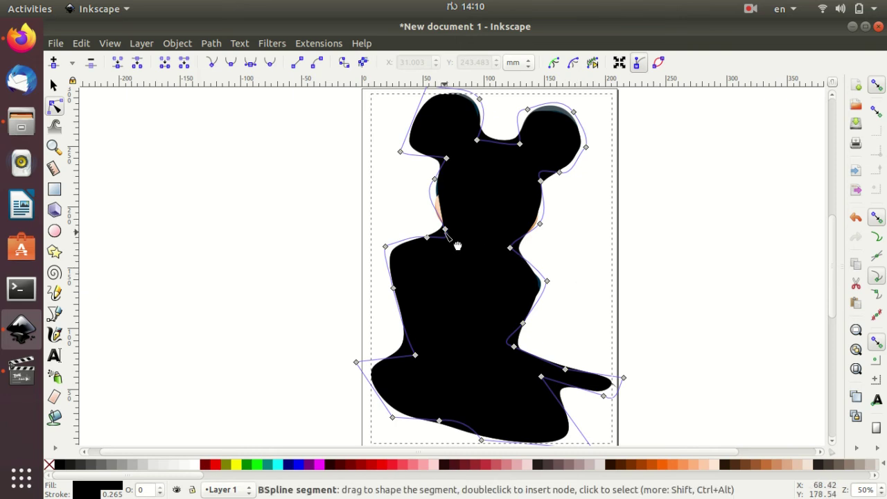
drag(447, 234, 453, 237)
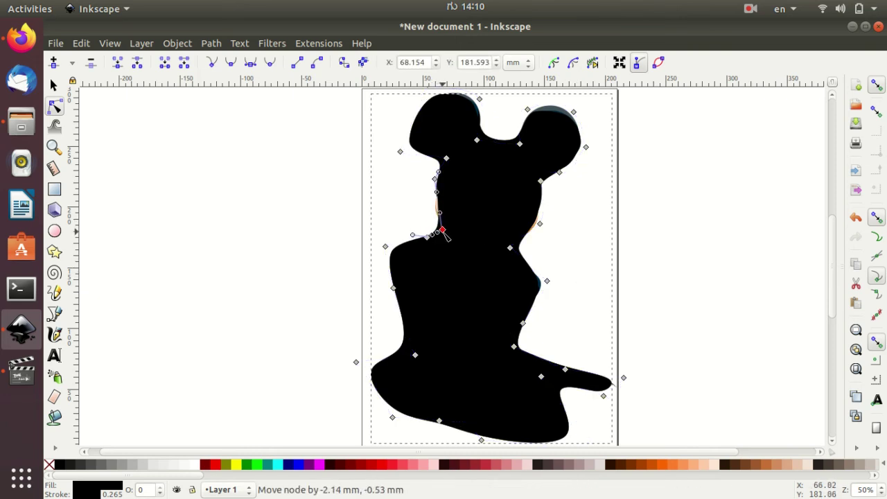
key(Escape)
key(Escape)
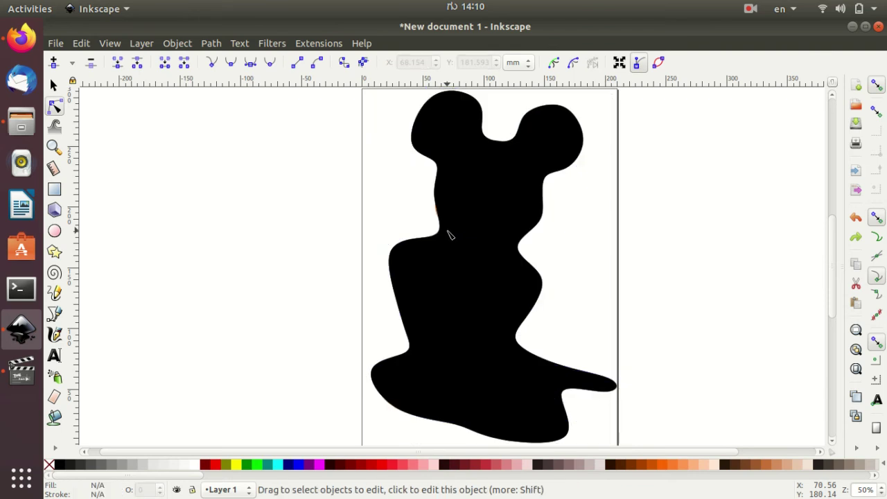
click(485, 258)
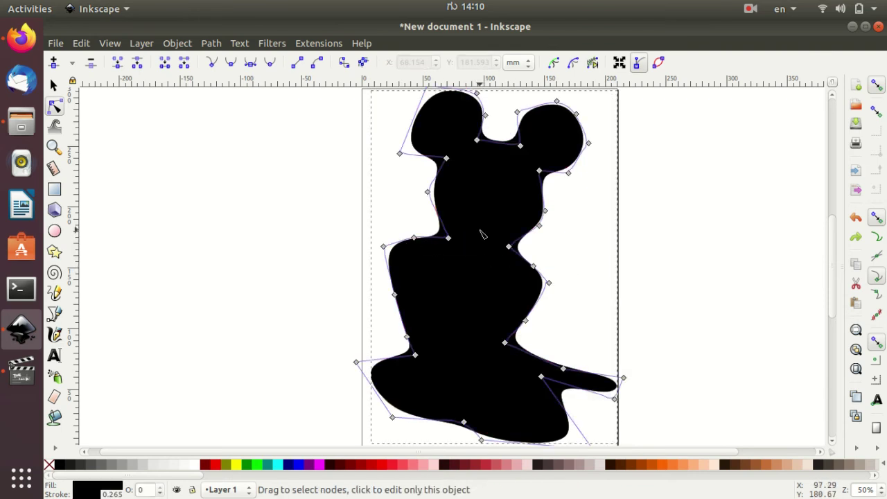
click(54, 85)
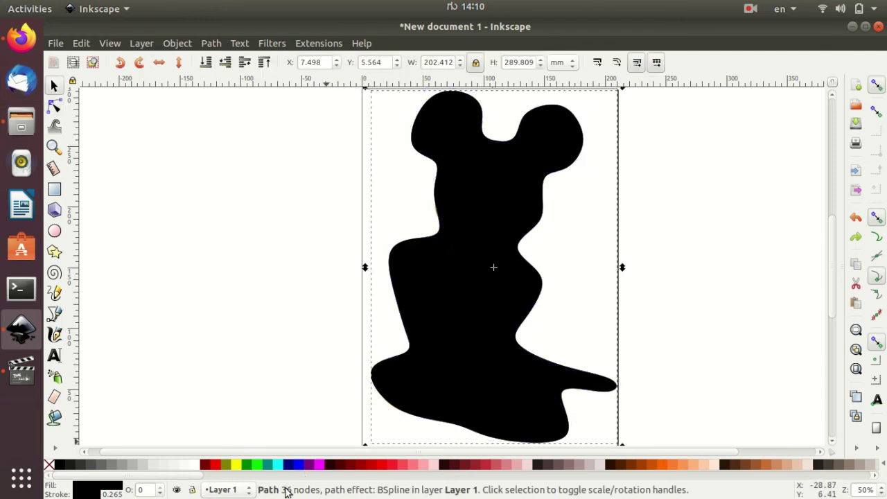
Step: Fill the silhouette red and rotate it about 31°
click(237, 464)
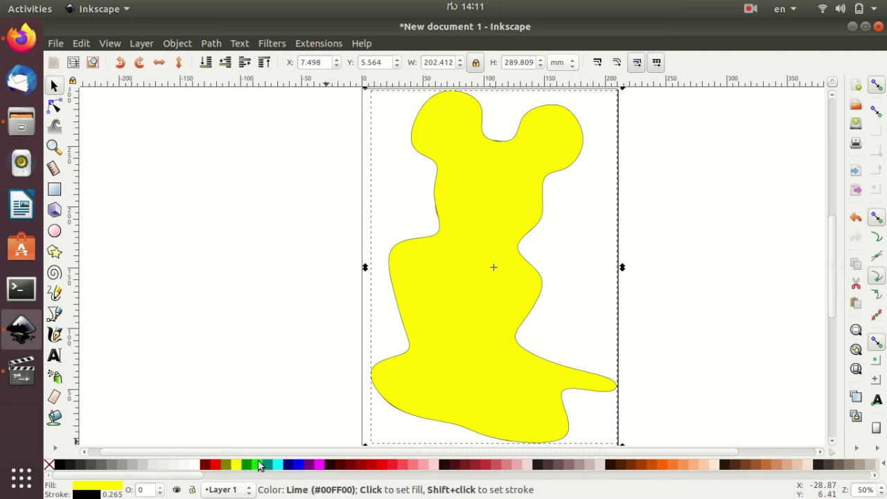
click(212, 466)
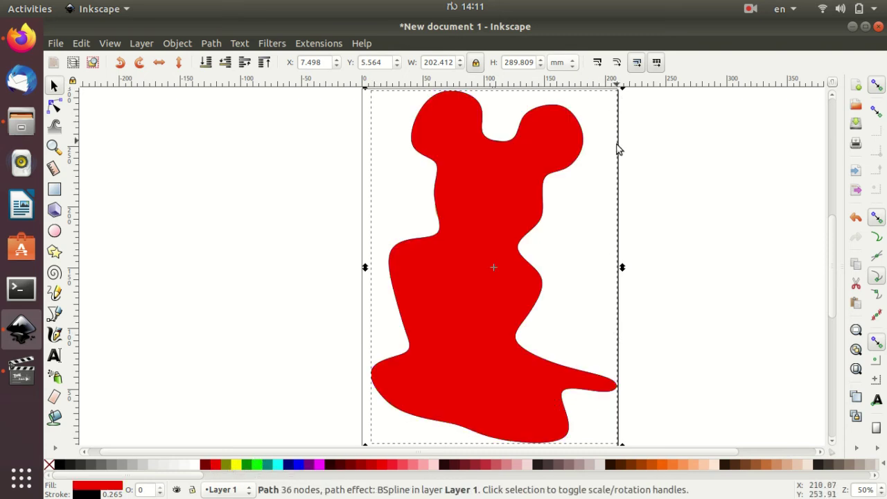
scroll(620, 147, up, 2)
drag(621, 138, 513, 119)
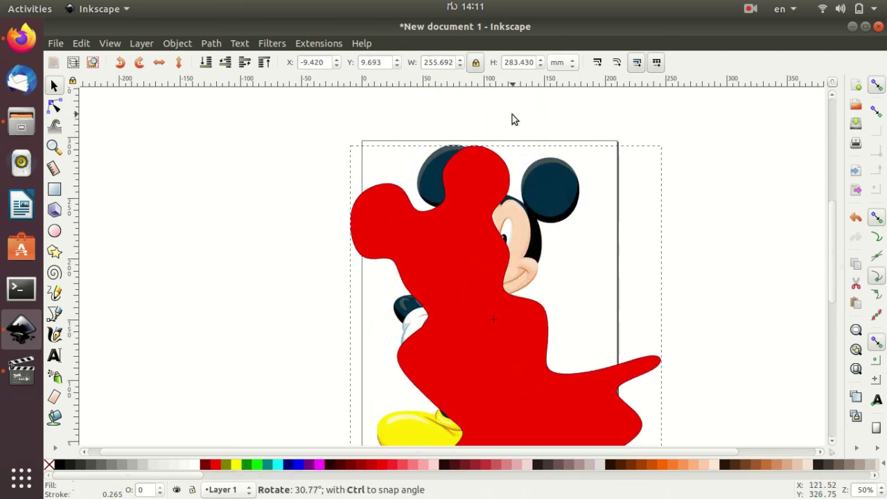
Step: Delete the Mickey reference image, then resize the red silhouette to about 257 × 284 mm and move it up-left
click(542, 202)
key(Delete)
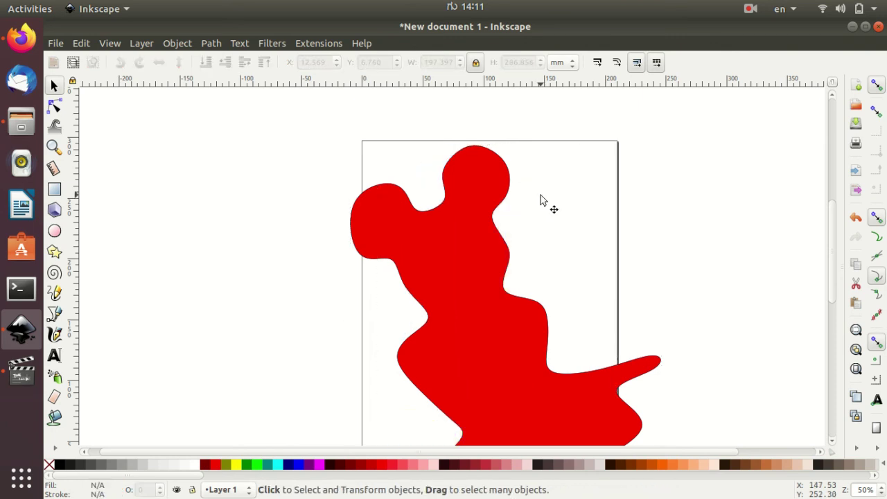
click(394, 197)
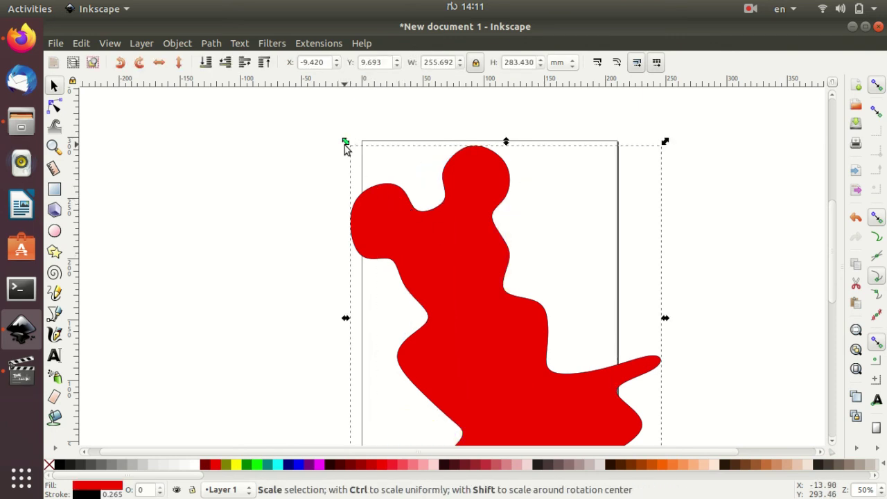
mouse_move(347, 139)
mouse_down()
mouse_move(404, 119)
mouse_move(345, 140)
mouse_up()
scroll(454, 302, down, 4)
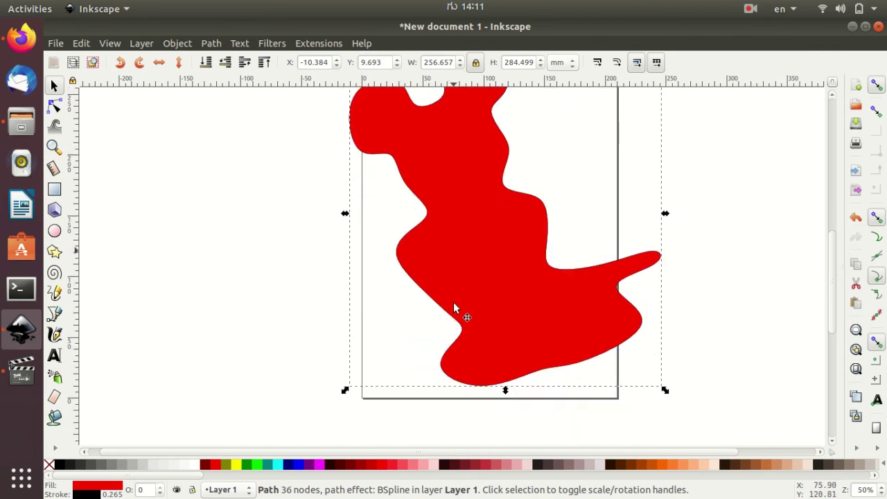
scroll(453, 302, up, 4)
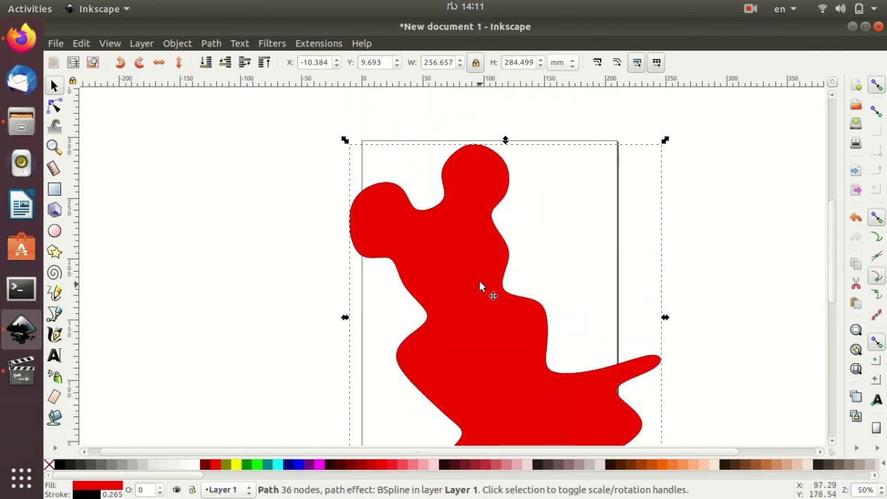
drag(477, 250, 464, 200)
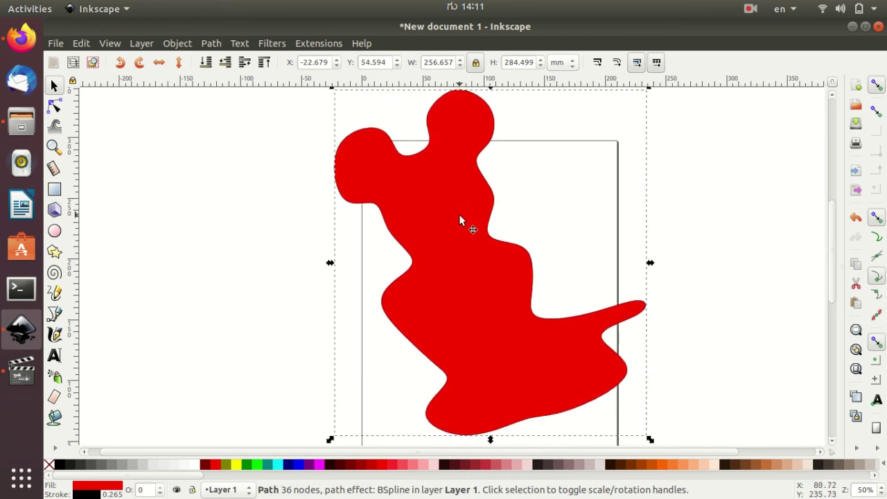
Step: Duplicate the red silhouette, move the copy left, and tilt it slightly
key(ctrl+d)
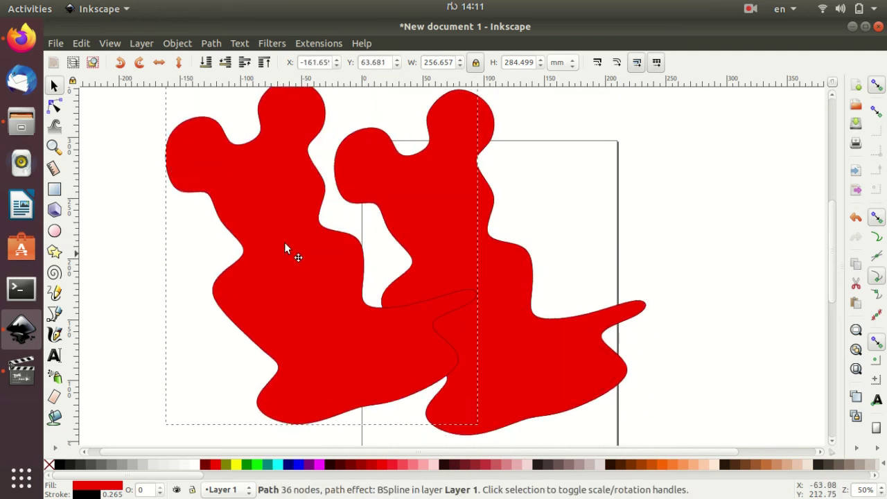
drag(459, 256, 269, 243)
scroll(277, 249, up, 5)
click(466, 230)
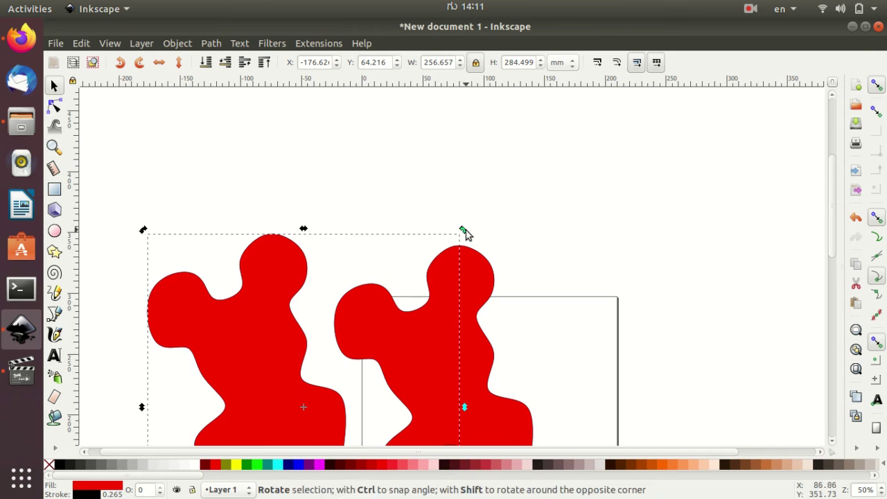
drag(466, 230, 495, 310)
scroll(494, 310, down, 2)
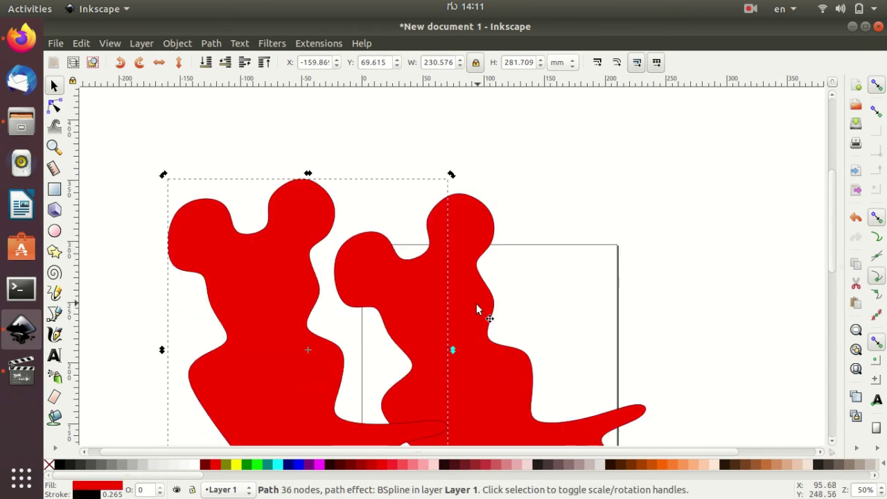
Step: Scale the right silhouette slightly smaller and select the left copy with the Node tool
click(481, 311)
drag(651, 192, 648, 195)
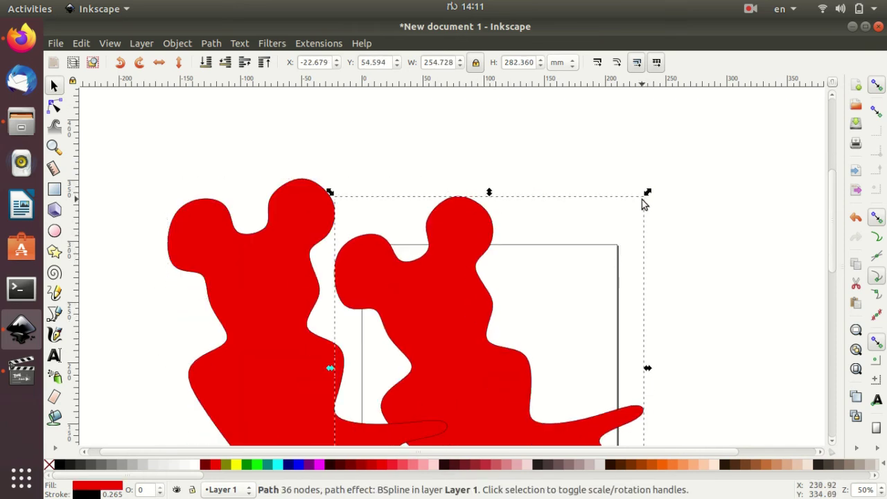
click(630, 212)
double_click(463, 264)
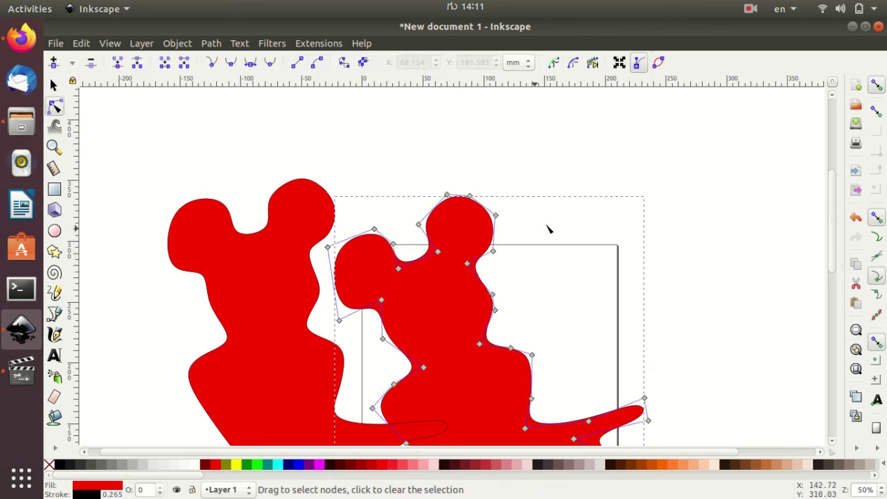
click(583, 226)
scroll(565, 269, down, 1)
scroll(565, 269, down, 2)
click(277, 222)
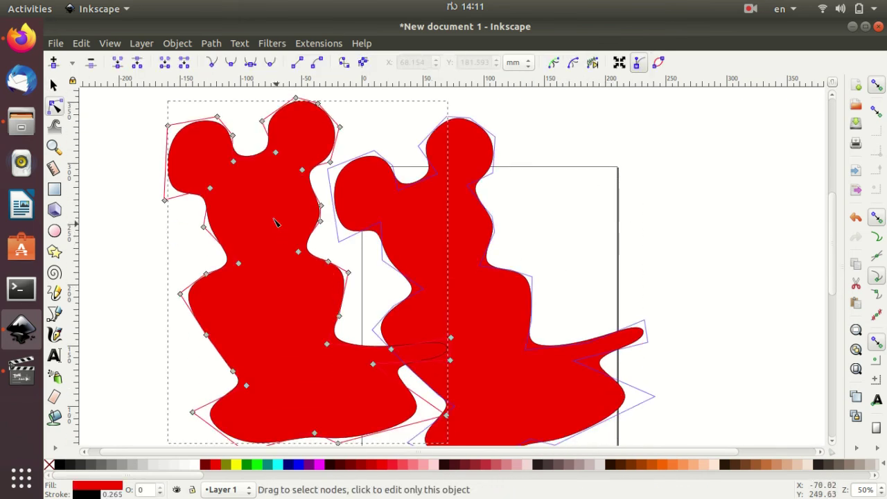
click(177, 44)
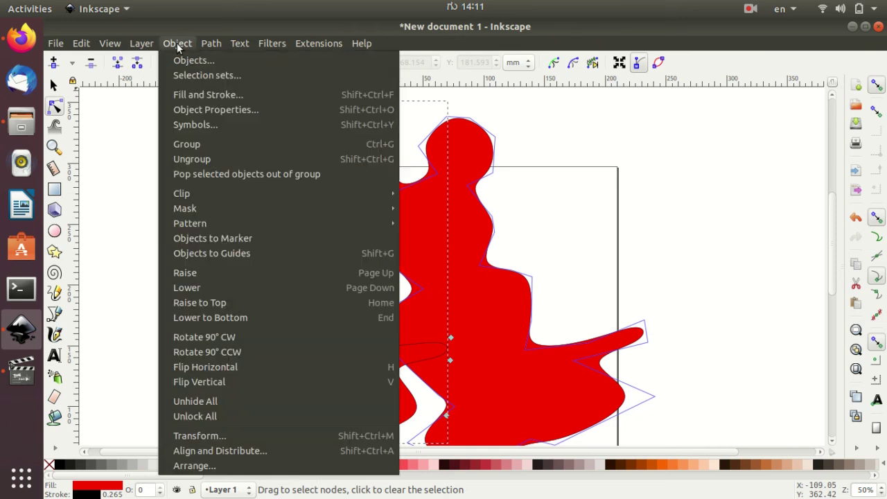
Step: In Fill and Stroke, give the left silhouette a pink mesh gradient fill and a heavy blur
click(208, 94)
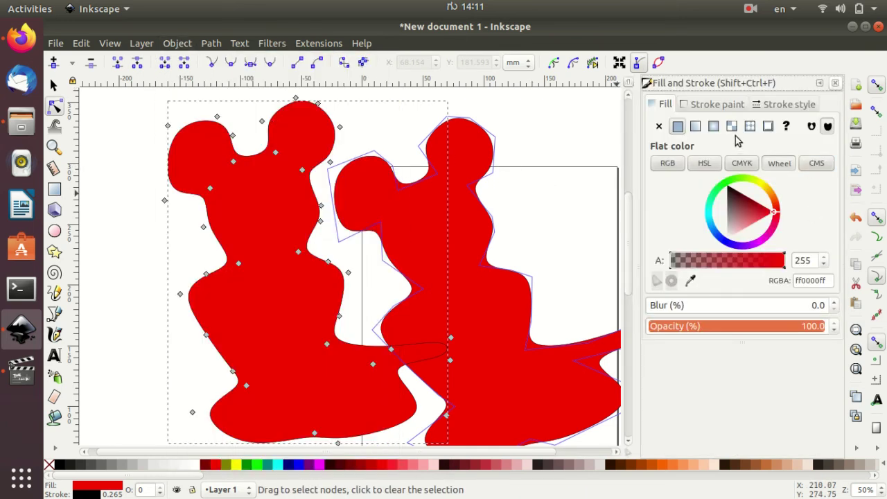
click(714, 126)
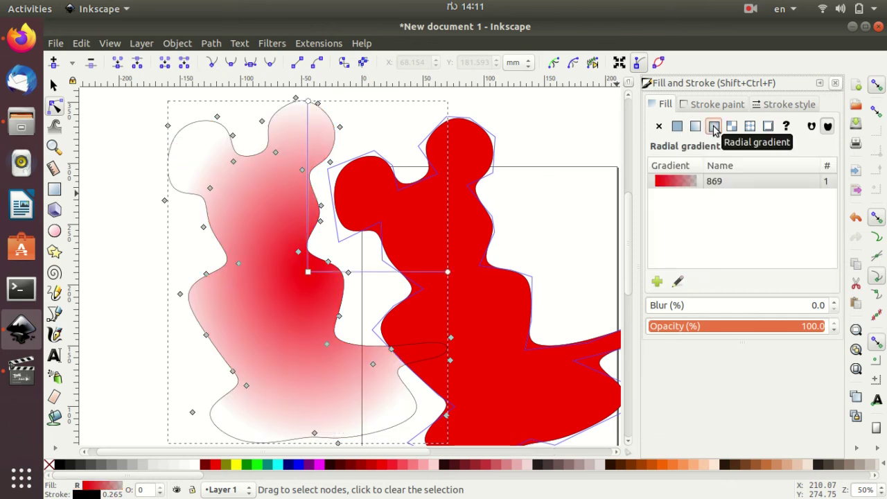
click(734, 127)
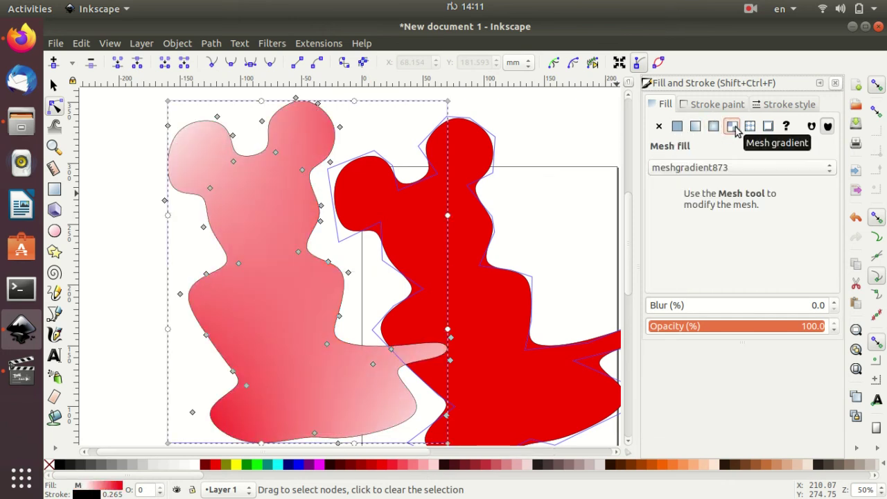
drag(652, 310, 657, 310)
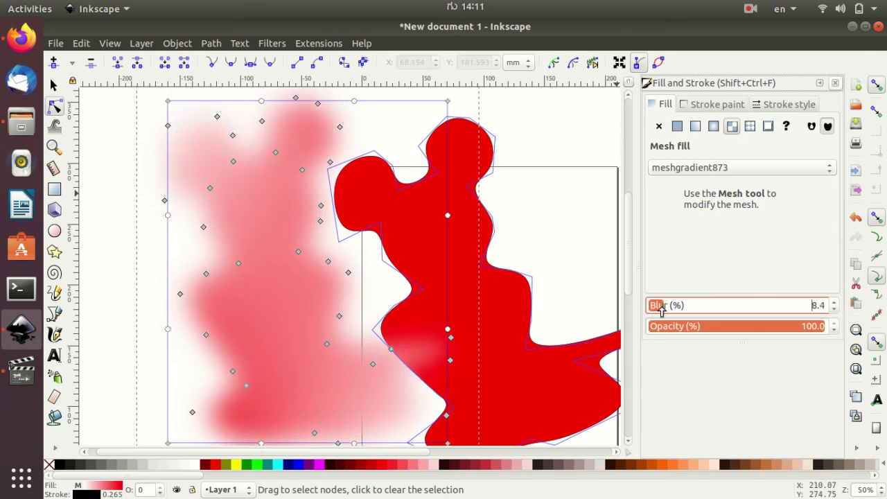
click(430, 305)
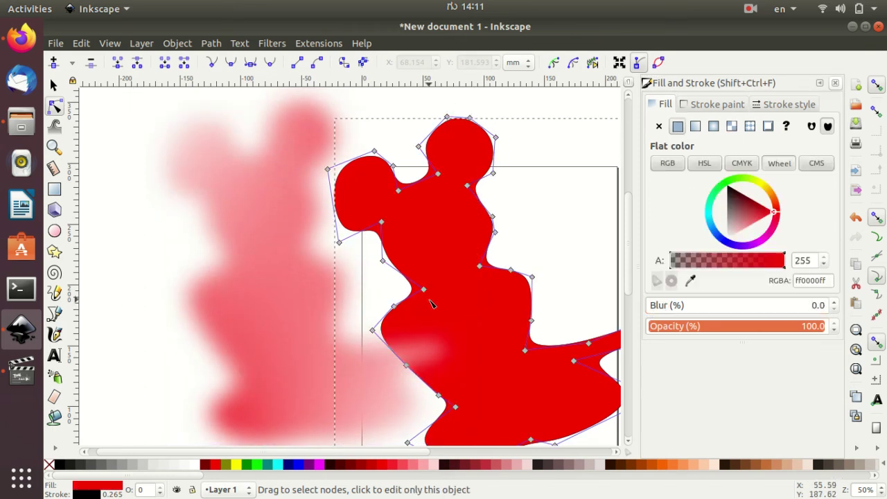
Step: Fill the right silhouette blue, trying and undoing a move of the pink copy
click(297, 465)
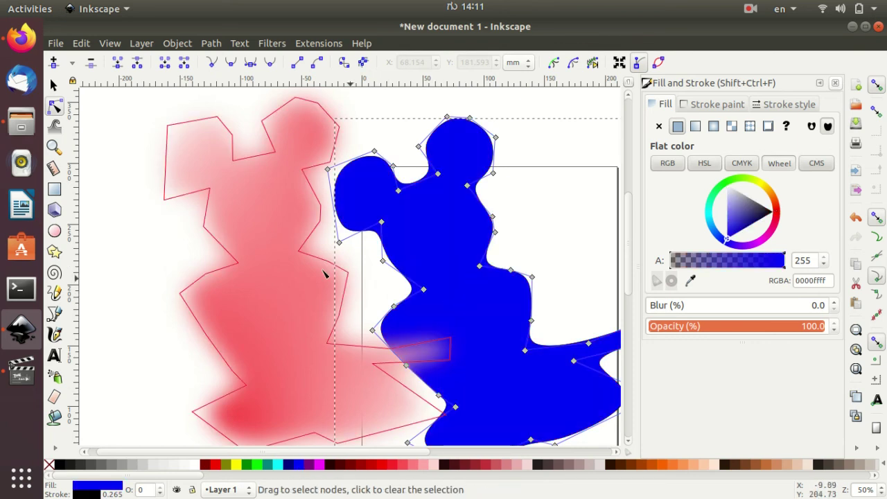
drag(285, 261, 473, 299)
click(270, 243)
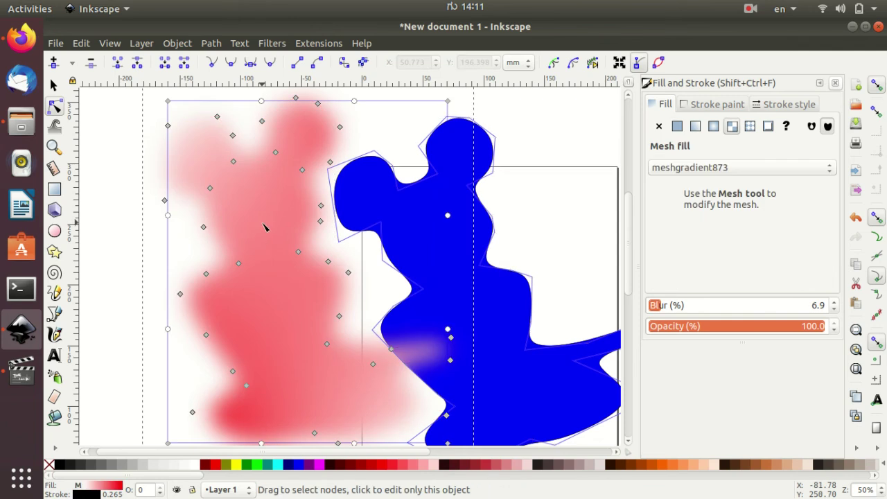
drag(264, 223, 393, 254)
click(55, 84)
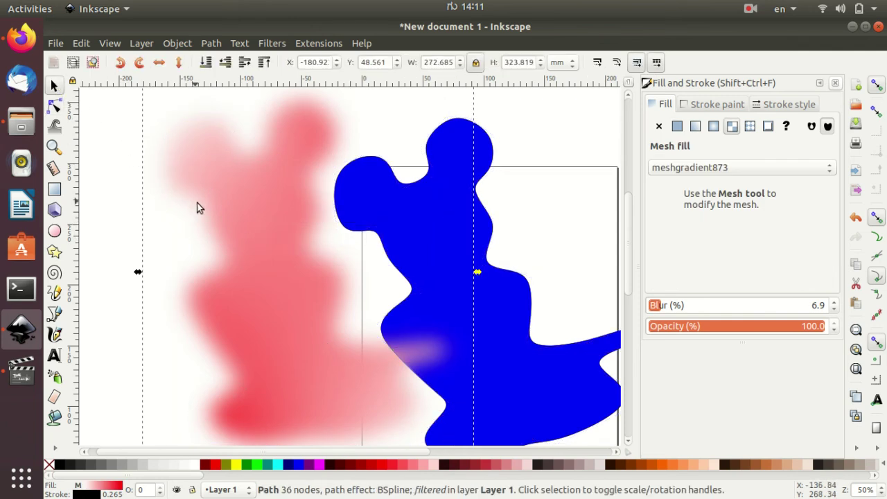
drag(265, 236, 427, 261)
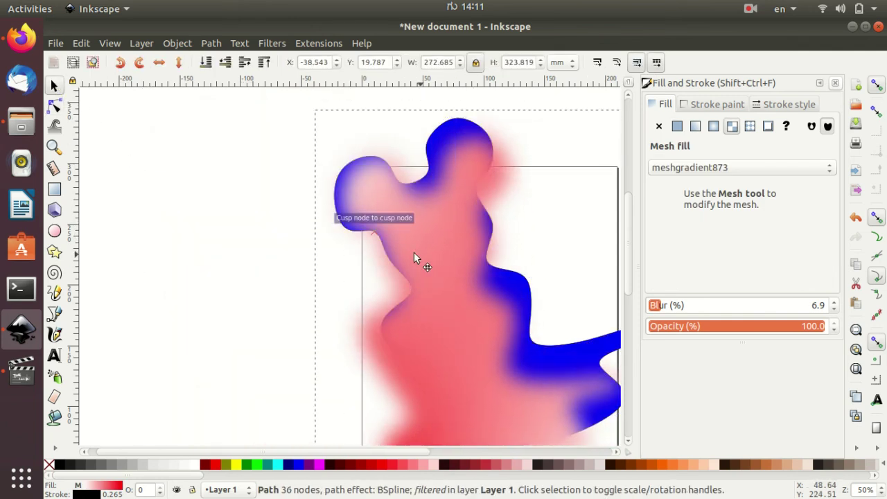
key(ctrl+z)
Step: Move the blue silhouette left so it overlaps under the blurred pink one
click(470, 291)
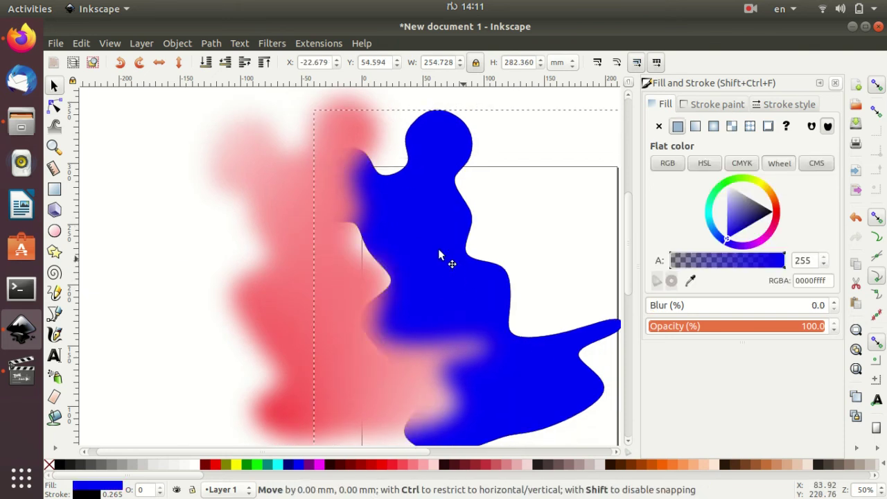
mouse_move(466, 265)
mouse_down()
mouse_move(310, 246)
mouse_move(326, 243)
mouse_up()
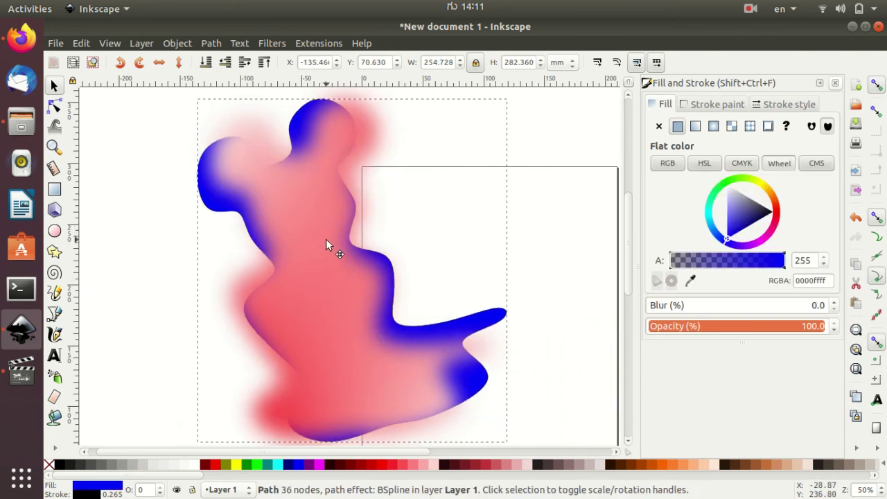
click(559, 246)
click(330, 300)
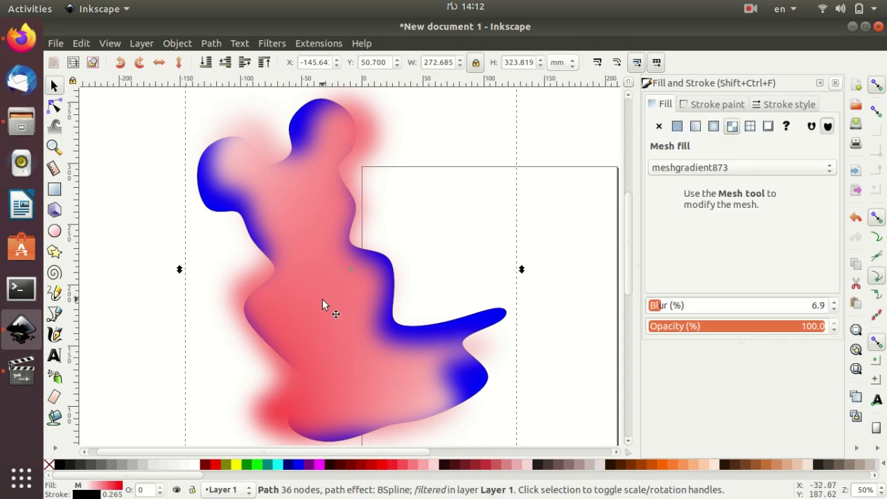
Step: Delete the pink blurred mesh copy of the blob
shift+click(277, 464)
click(459, 390)
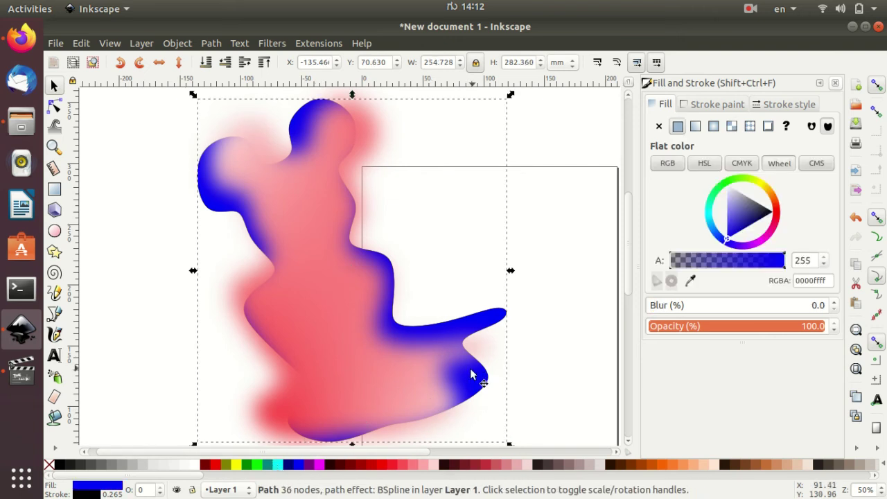
shift+click(285, 464)
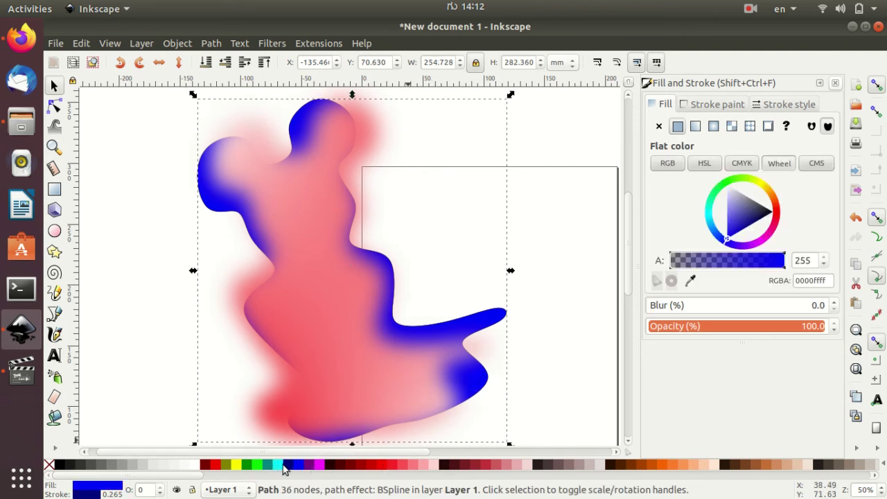
click(595, 327)
click(345, 321)
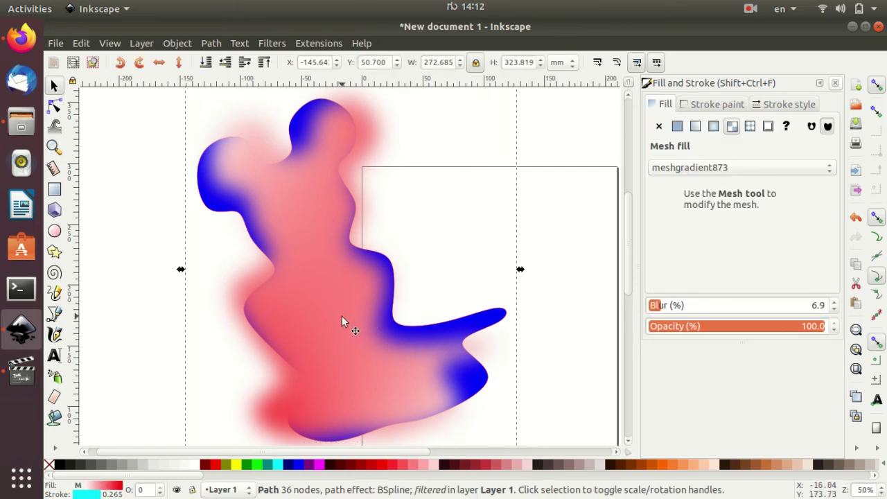
key(Delete)
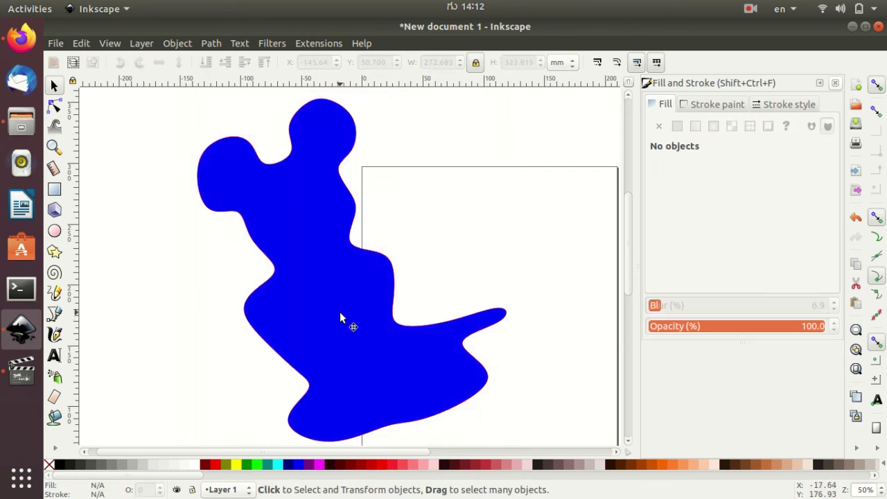
Step: Duplicate the blue blob, then give the copy Blur 10.5 and a fuchsia fill
key(ctrl+d)
mouse_move(353, 339)
mouse_down()
mouse_move(374, 301)
mouse_move(364, 309)
mouse_move(233, 310)
mouse_up()
key(ctrl+d)
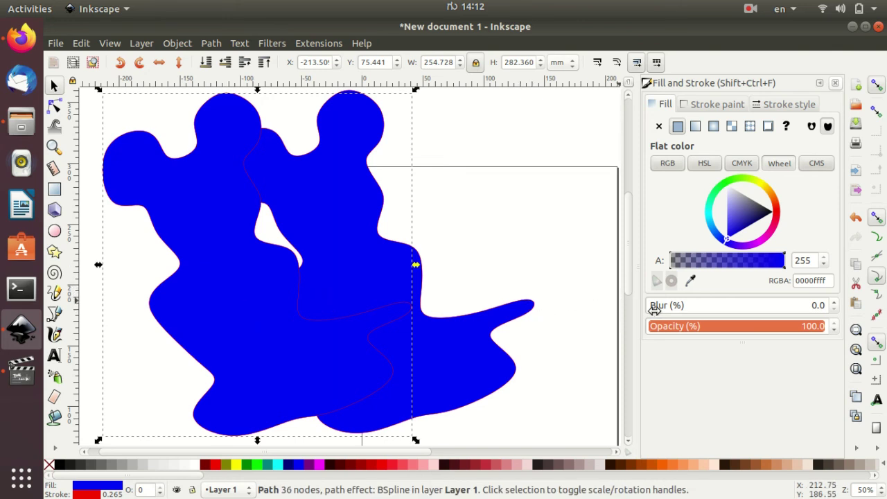
drag(647, 309, 666, 309)
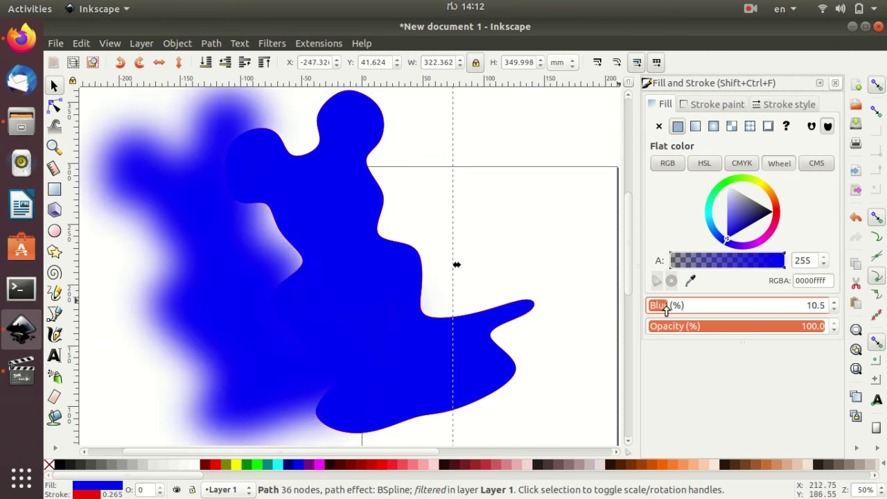
click(319, 464)
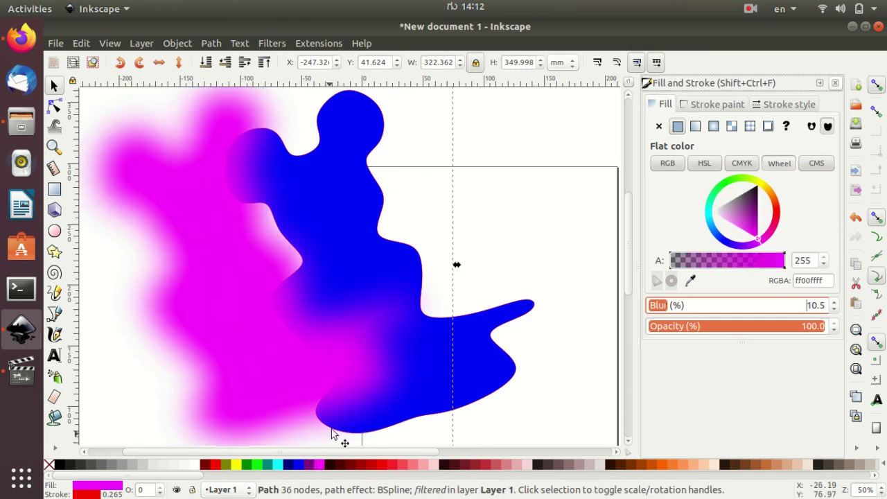
Step: Move the blue blob over the magenta copy and inspect the copy's path nodes
drag(395, 262, 254, 252)
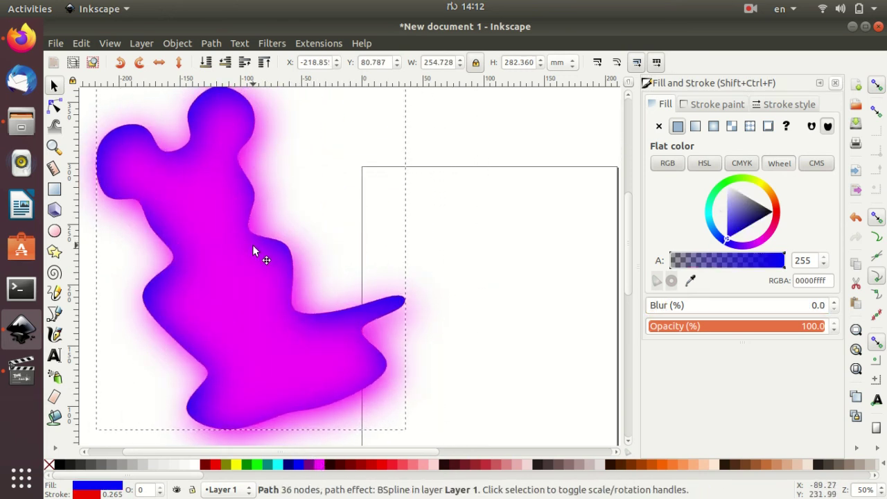
click(481, 285)
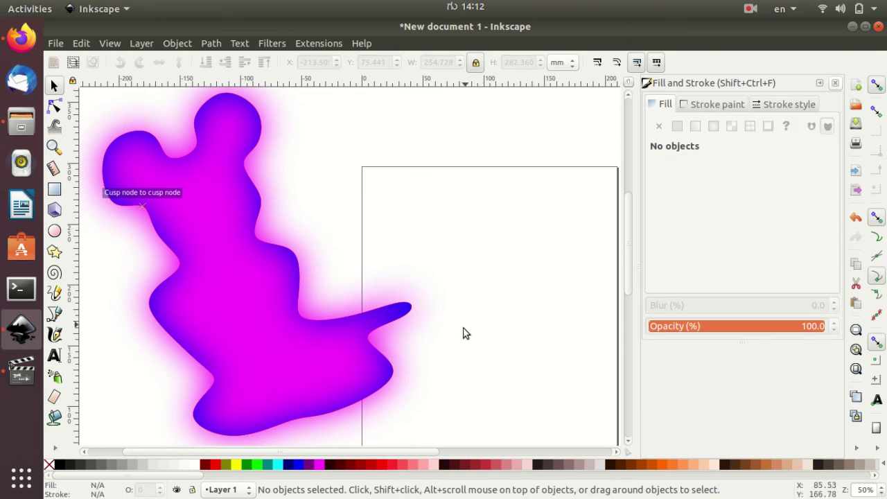
click(232, 236)
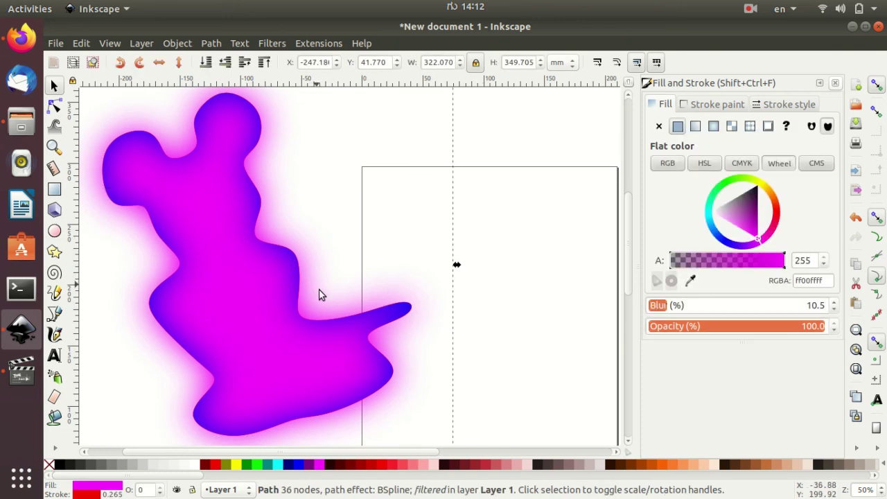
scroll(319, 294, up, 2)
click(289, 120)
double_click(231, 166)
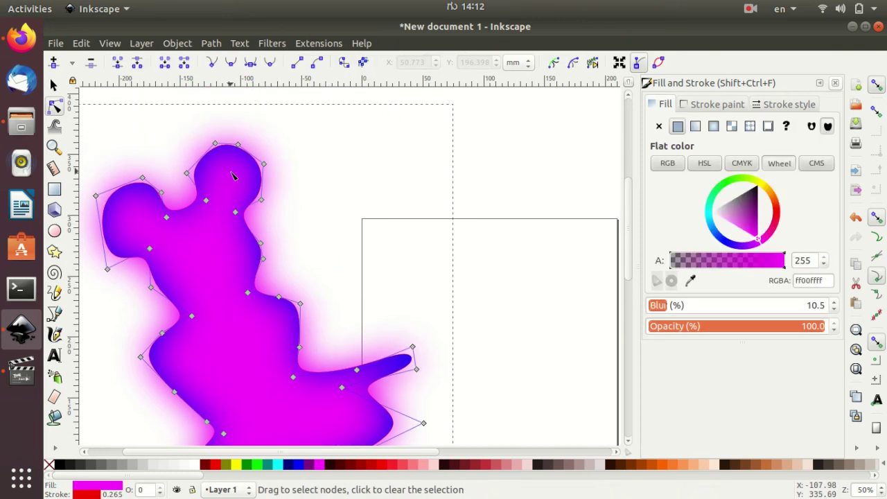
click(238, 145)
click(328, 178)
Step: Lower the blurred magenta copy beneath the blue blob
scroll(368, 309, down, 1)
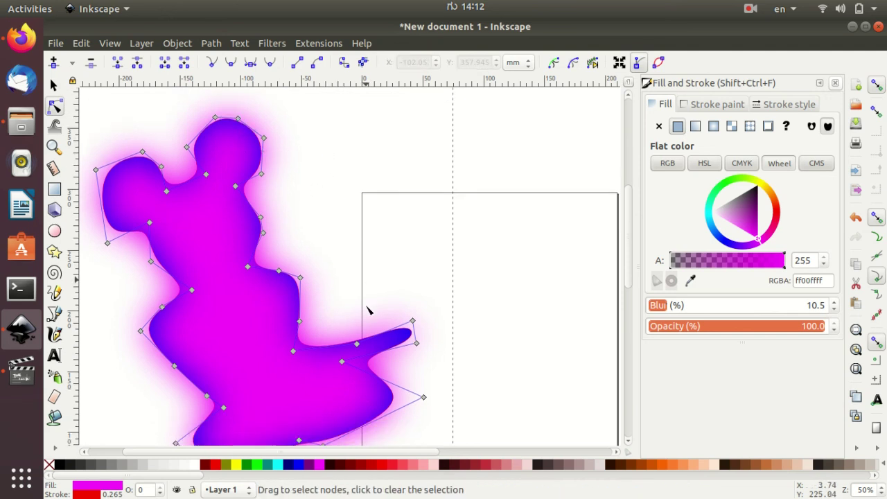
scroll(329, 276, down, 2)
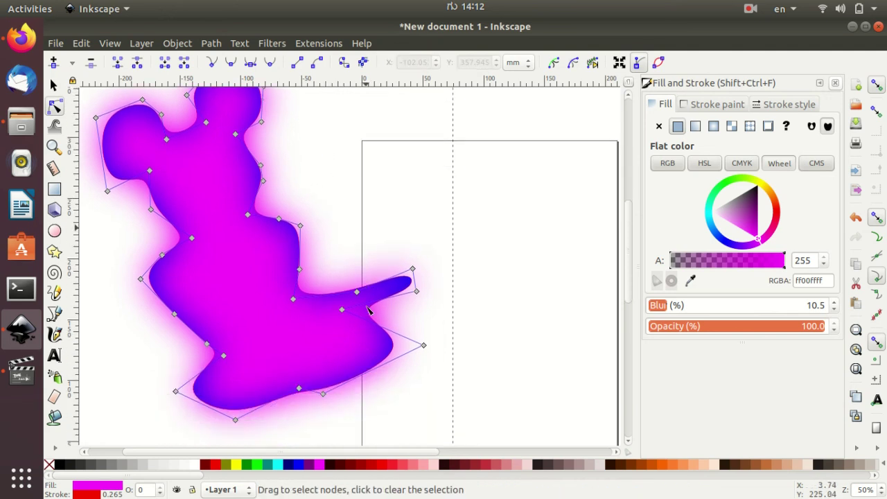
click(390, 198)
scroll(233, 216, up, 6)
scroll(220, 290, down, 2)
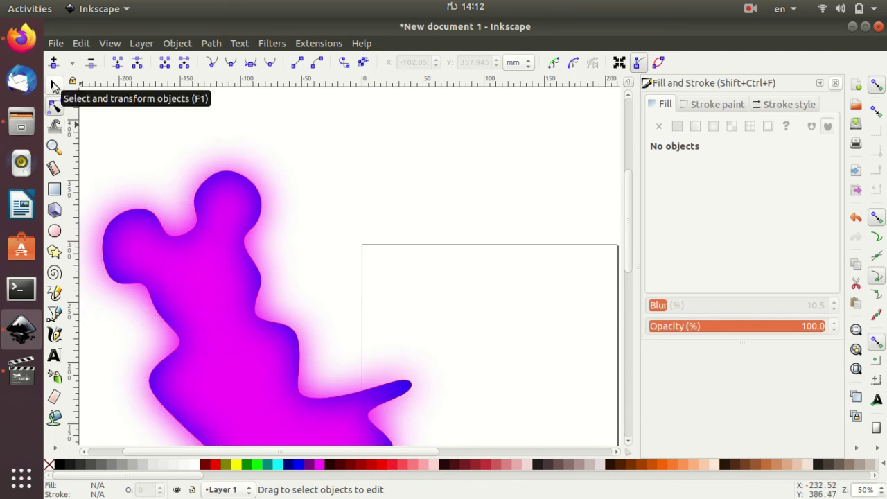
click(54, 84)
click(214, 292)
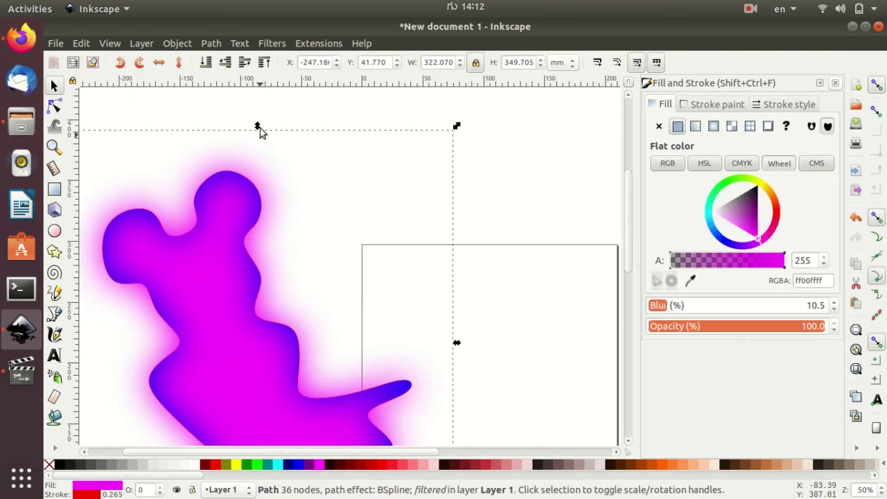
click(226, 64)
scroll(354, 287, down, 3)
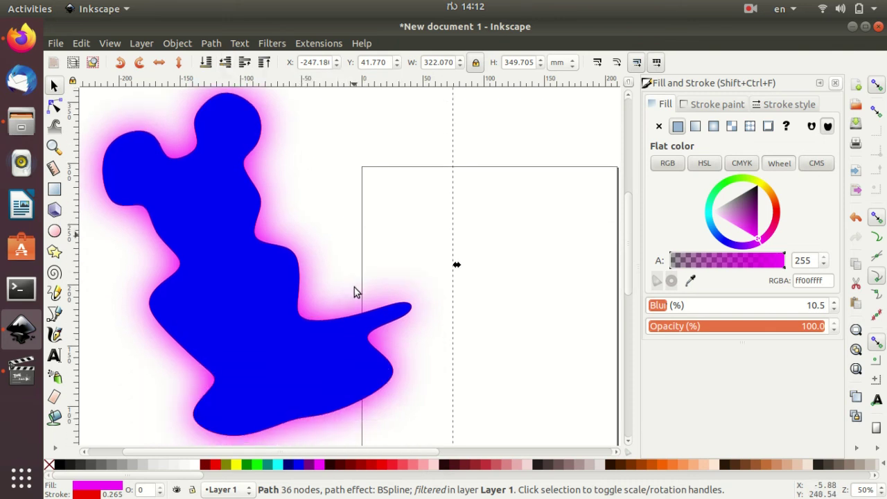
click(558, 312)
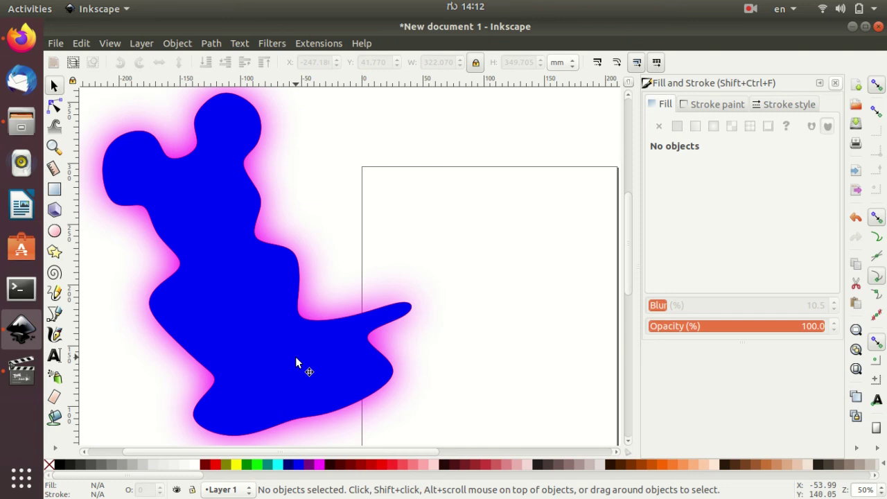
Step: Draw a small, very faint rounded rectangle across the blob
click(54, 189)
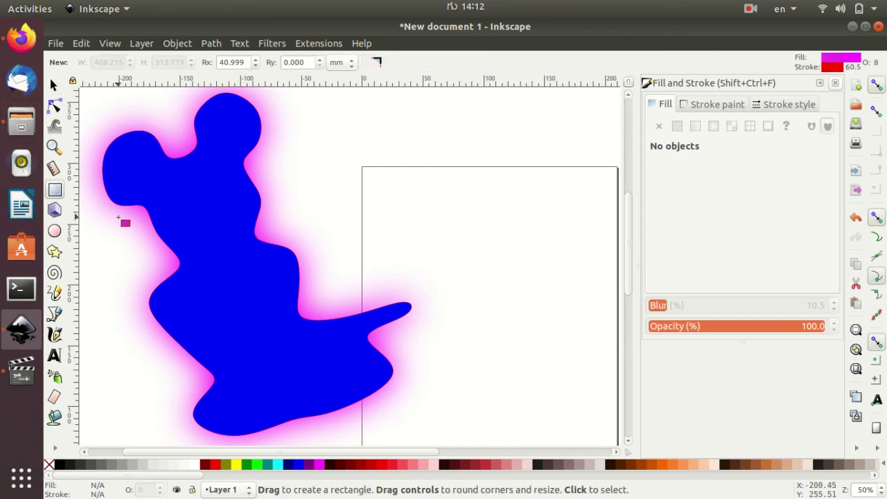
scroll(125, 222, up, 1)
drag(76, 111, 384, 356)
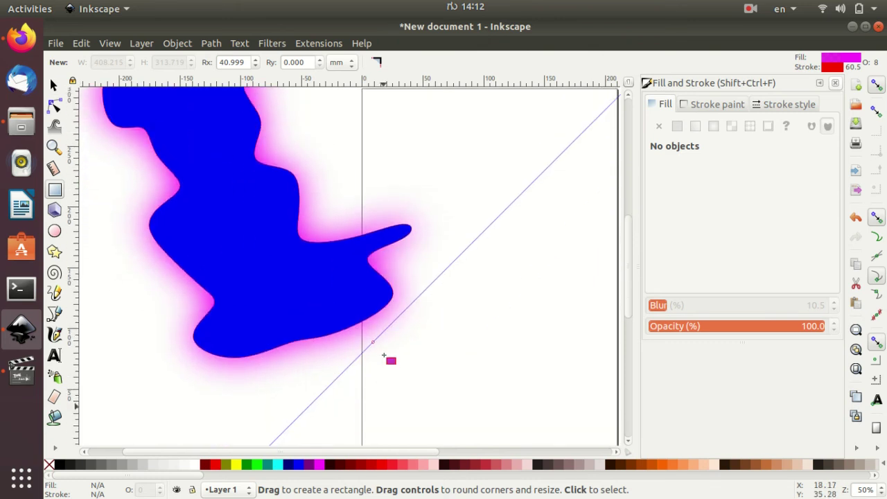
scroll(383, 355, up, 7)
scroll(383, 354, up, 3)
scroll(383, 346, down, 3)
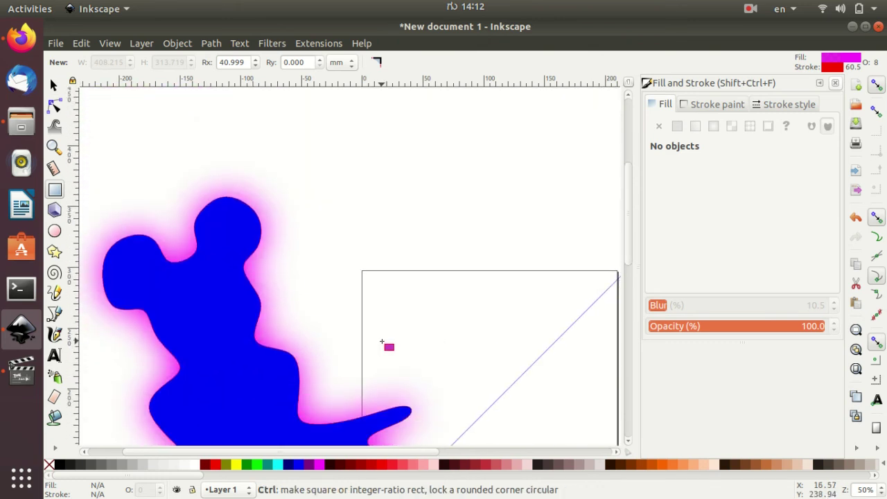
key(ctrl+z)
drag(232, 339, 327, 316)
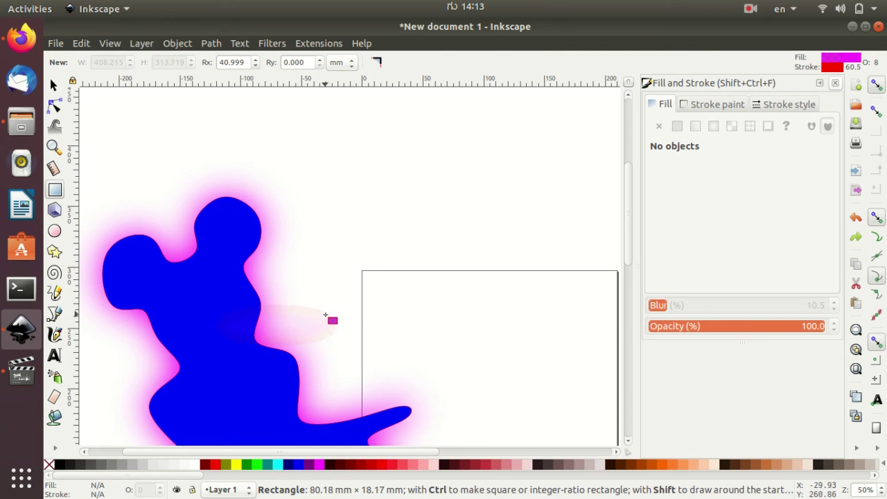
key(ctrl+z)
Step: Move the blue blob and its magenta glow up and to the right
click(54, 84)
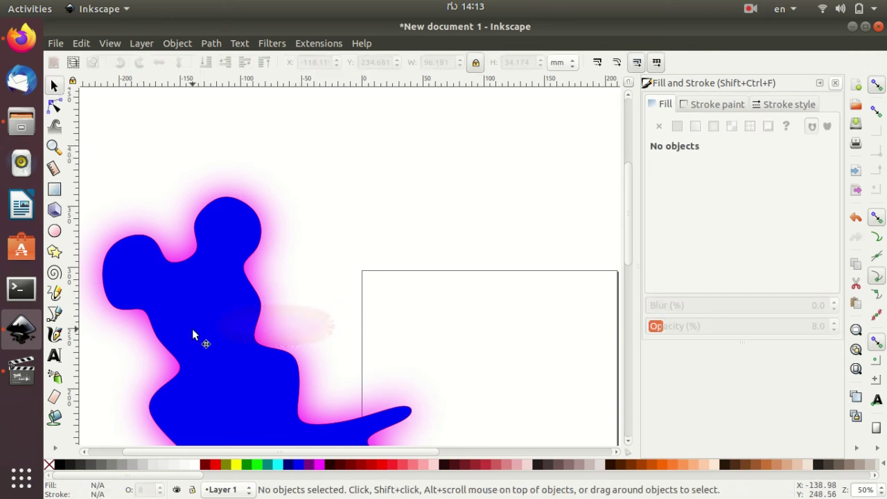
drag(192, 329, 345, 264)
drag(182, 312, 328, 260)
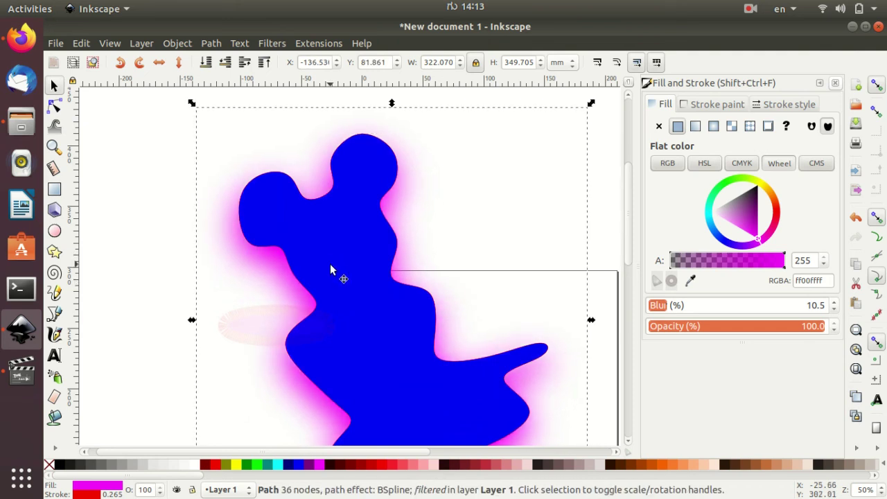
Step: Inspect the blue blob's path nodes, then return to whole-object selection
scroll(232, 167, up, 2)
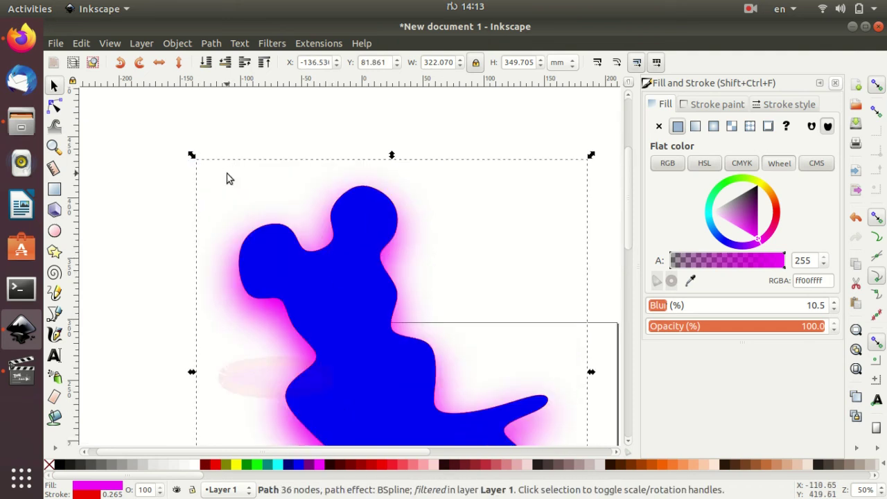
click(226, 179)
double_click(277, 249)
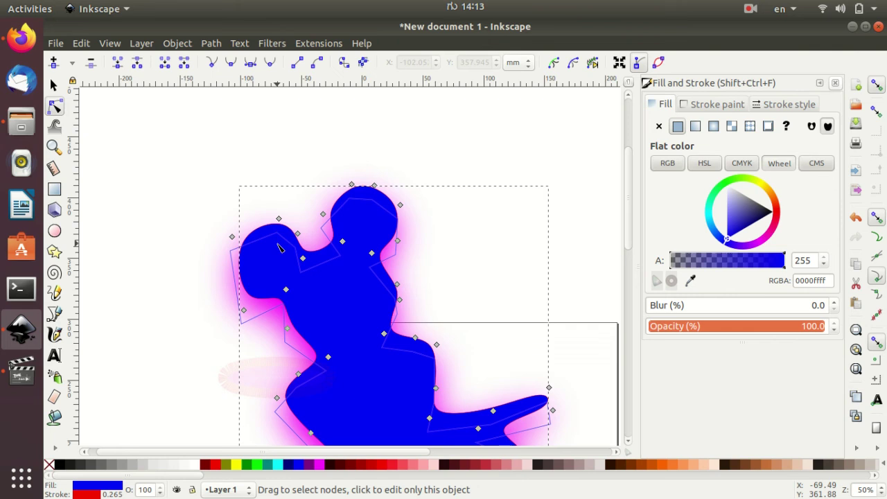
click(255, 209)
click(356, 300)
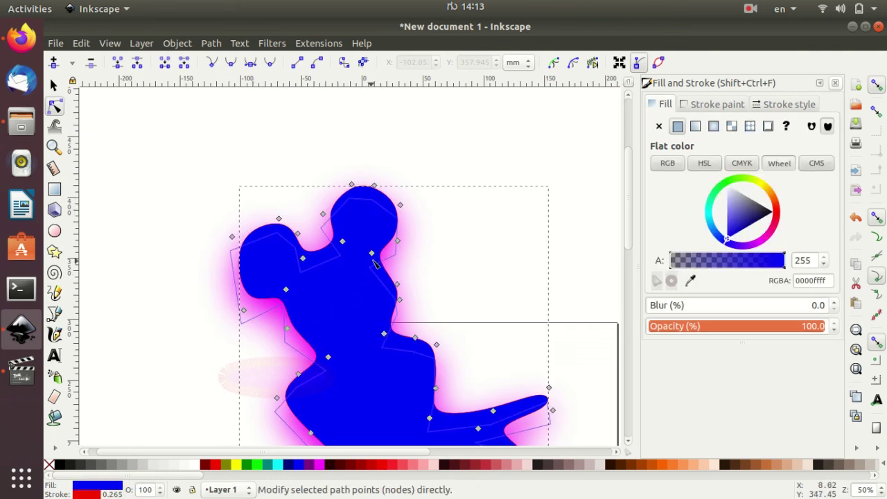
click(446, 214)
click(371, 195)
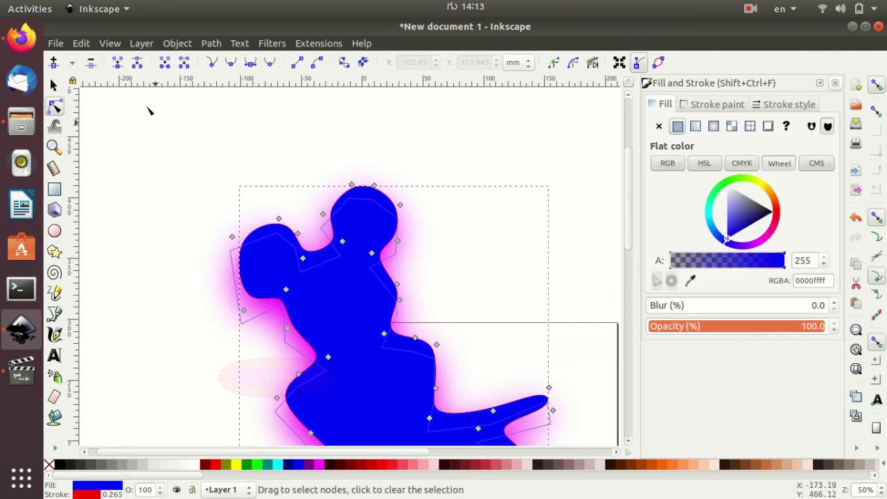
click(54, 84)
click(249, 199)
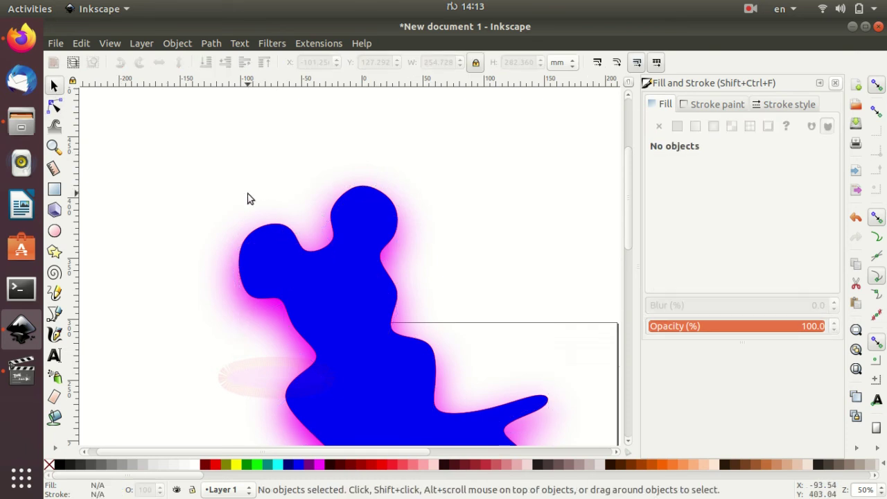
Step: Rotate the blue blob about -9° with its rotate handle
click(438, 361)
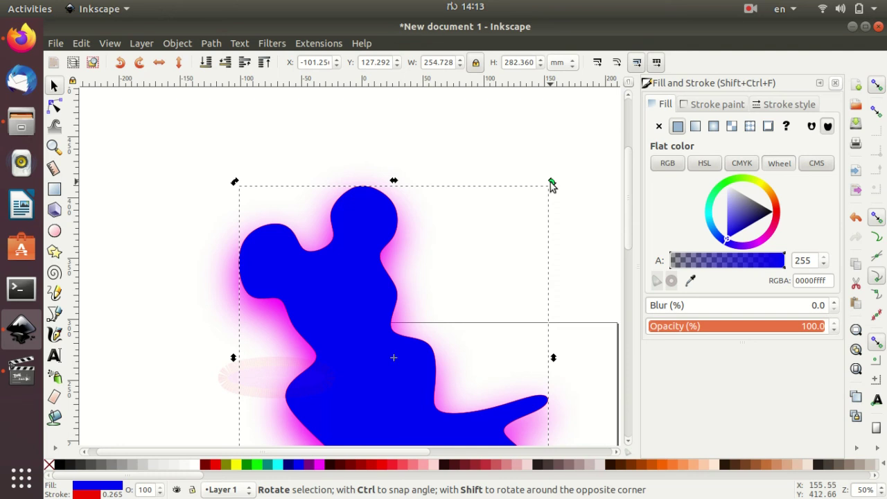
drag(552, 184, 577, 215)
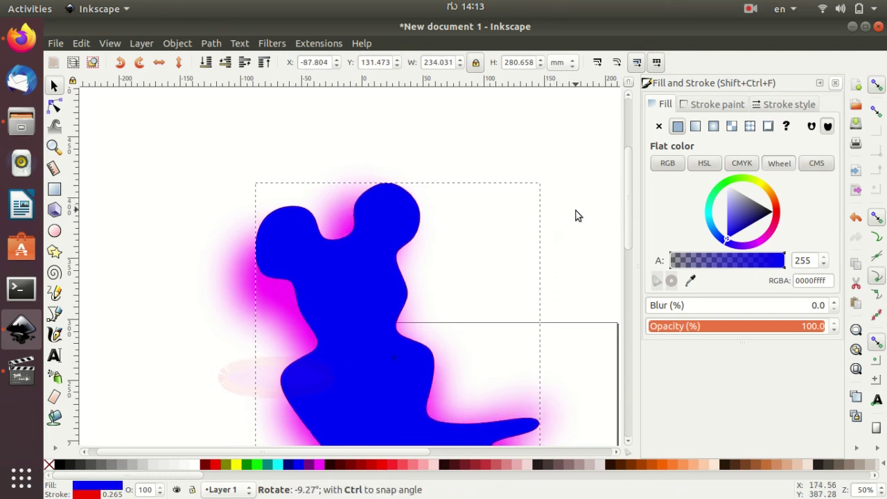
click(271, 299)
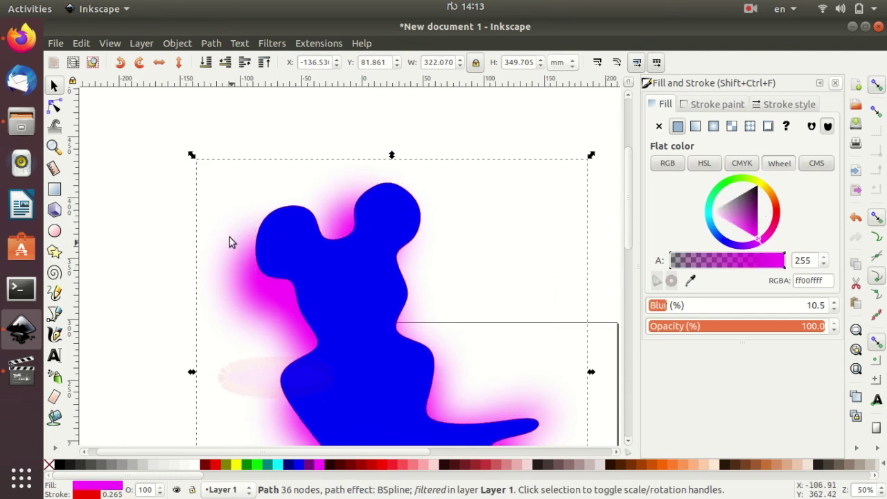
click(191, 161)
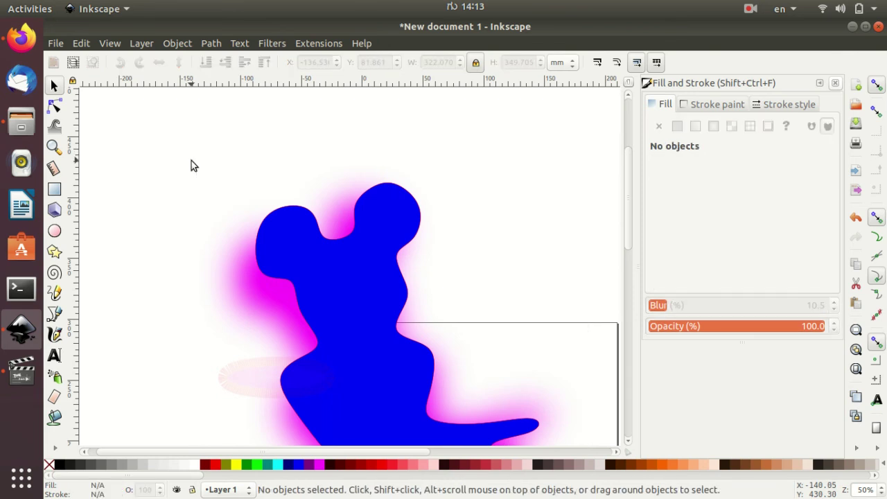
Step: Move a magenta glow node up-right to follow the tilted blob
double_click(237, 263)
drag(231, 252, 248, 231)
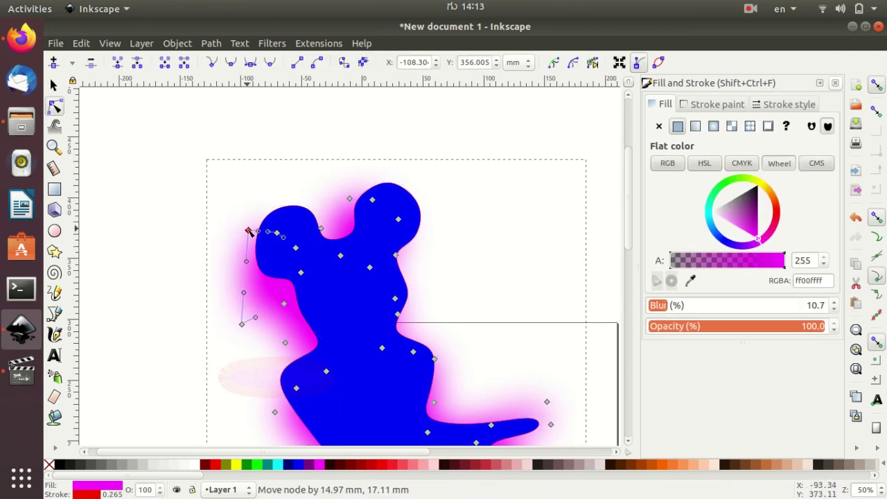
click(486, 303)
scroll(485, 335, down, 3)
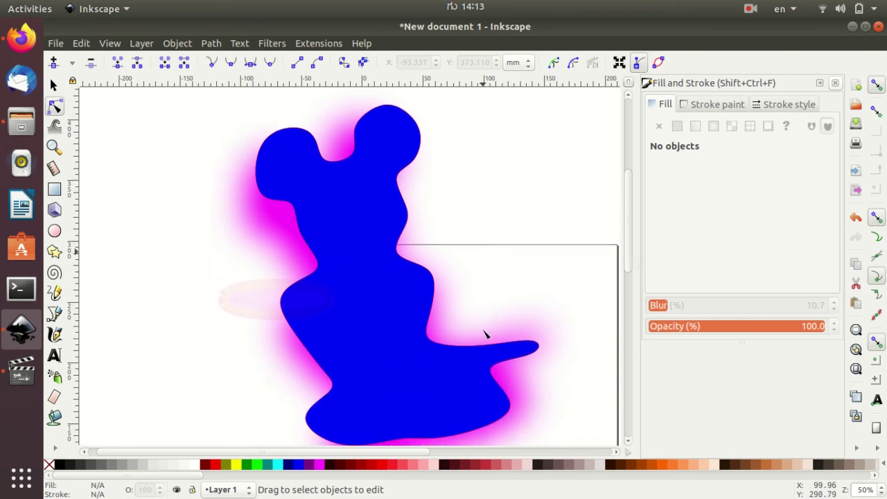
scroll(485, 335, up, 1)
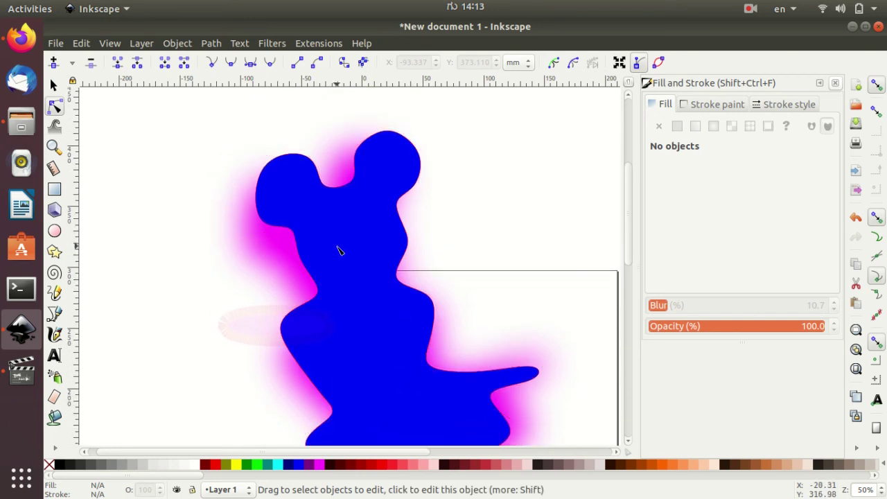
scroll(294, 273, up, 4)
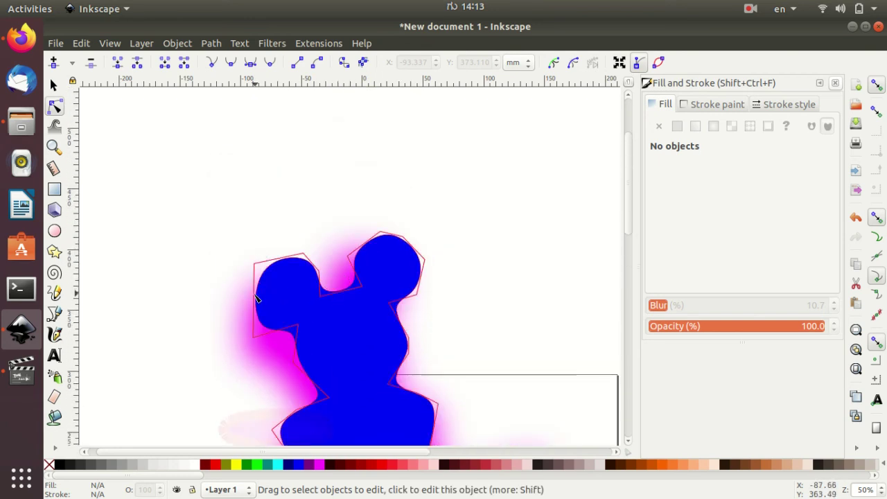
Step: Reselect the magenta glow, briefly reopening its nodes, then return to whole-object selection
click(55, 84)
click(254, 355)
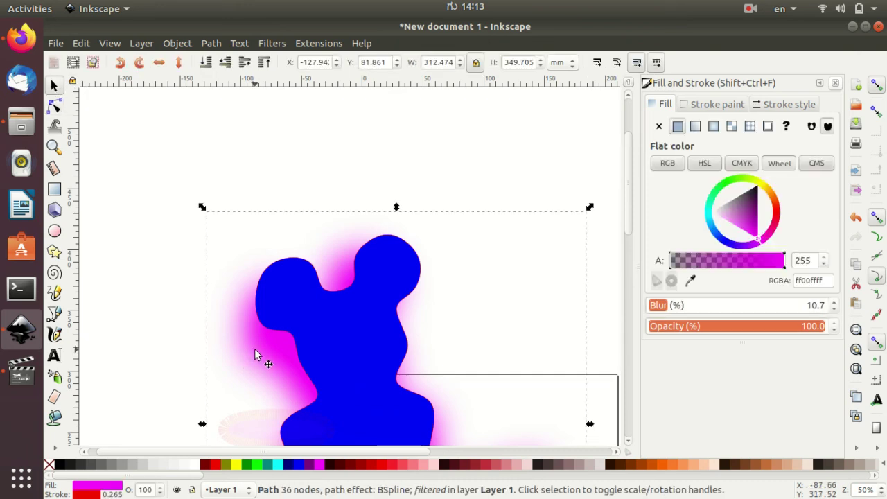
click(222, 247)
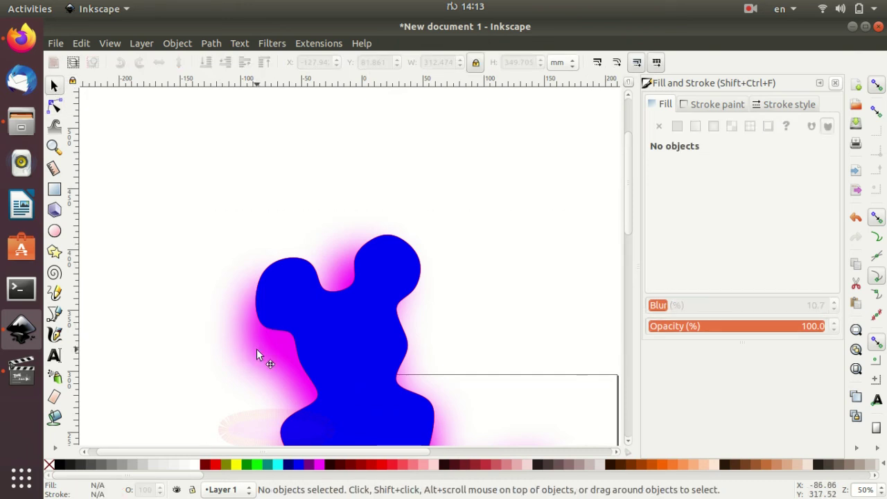
double_click(256, 355)
click(224, 242)
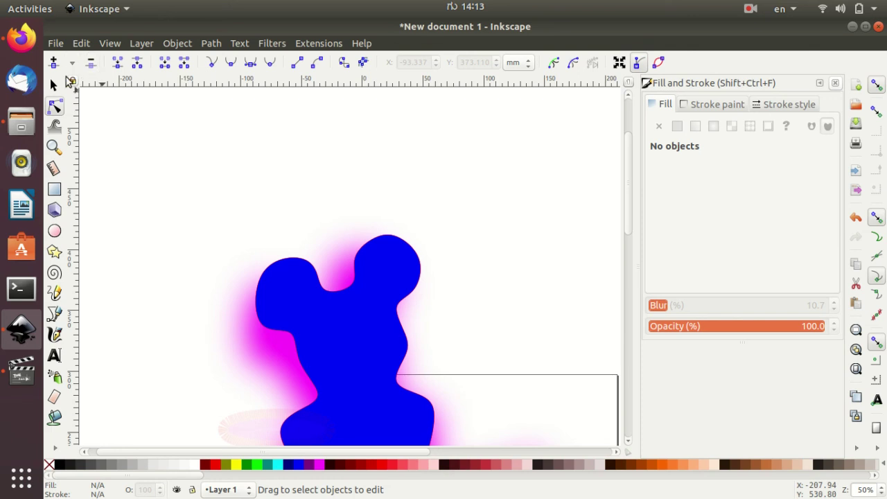
click(54, 84)
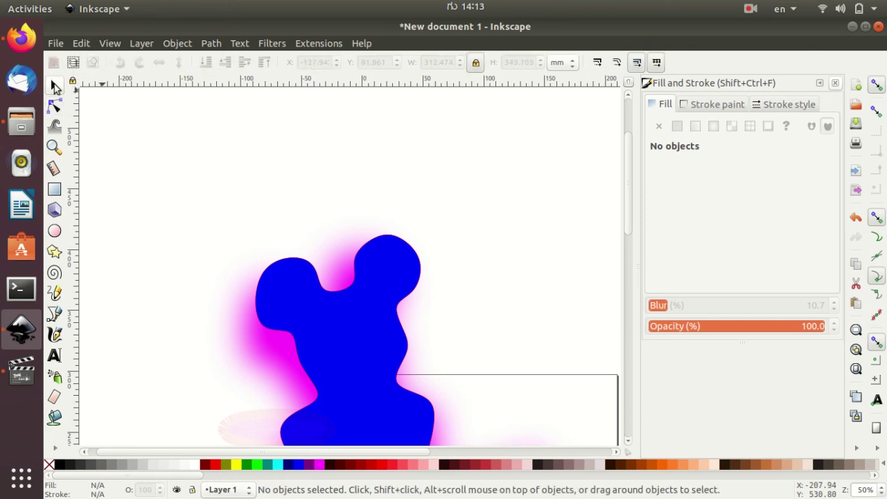
Step: Shrink the magenta glow to about 96.5% from its top-left corner handle
click(258, 343)
drag(200, 207, 211, 205)
scroll(366, 392, down, 2)
scroll(376, 387, down, 3)
scroll(381, 386, up, 5)
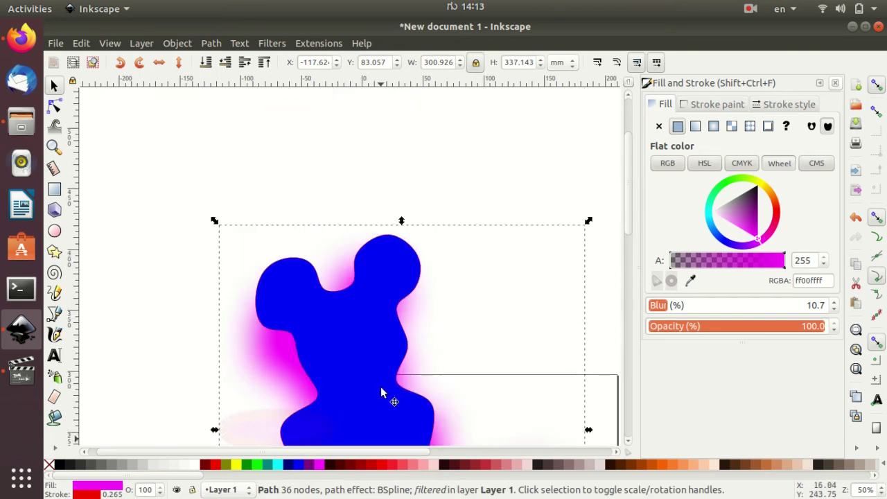
scroll(381, 389, down, 5)
click(478, 258)
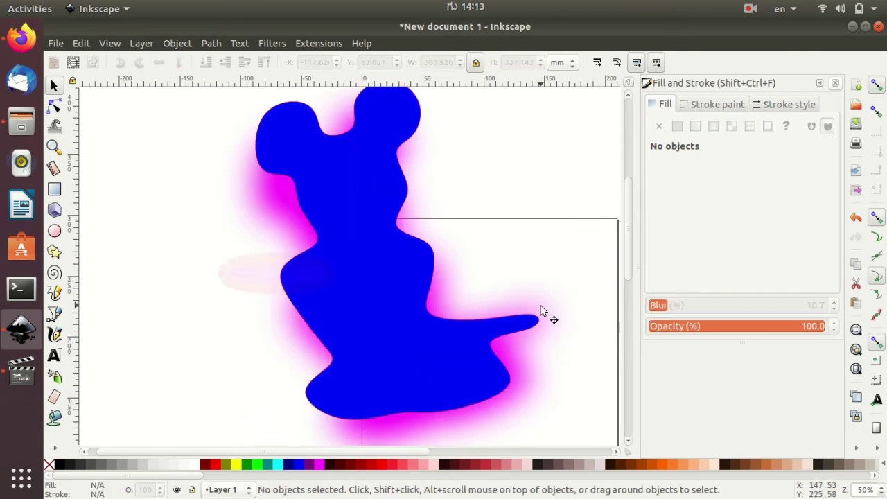
scroll(388, 271, up, 2)
click(55, 190)
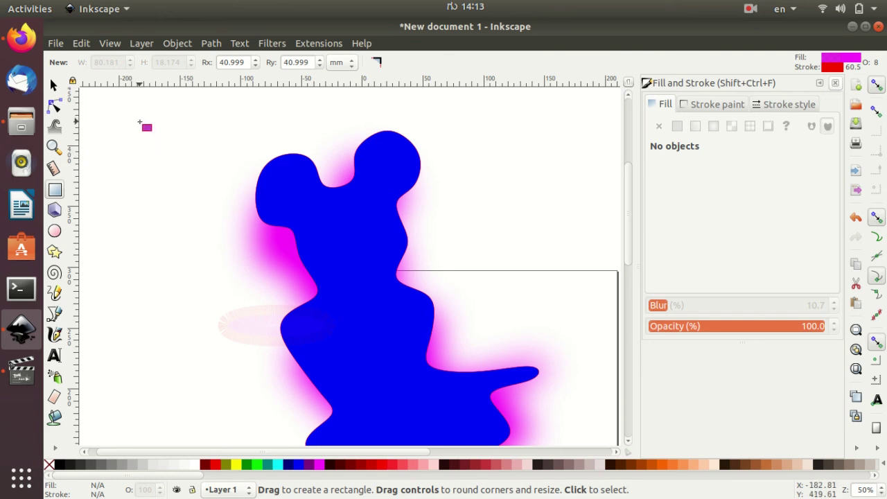
Step: Draw a large rounded rectangle (Rx 40.999) in magenta at 8% opacity framing the blob
drag(130, 113, 595, 437)
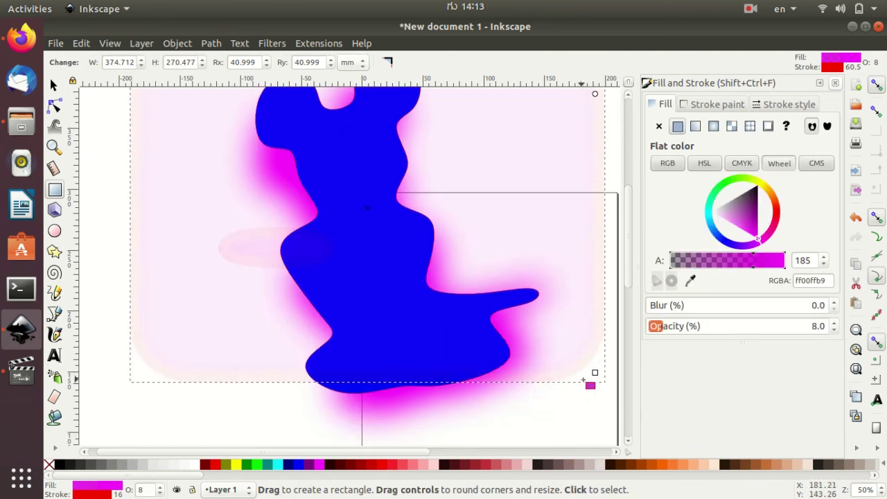
drag(595, 372, 609, 410)
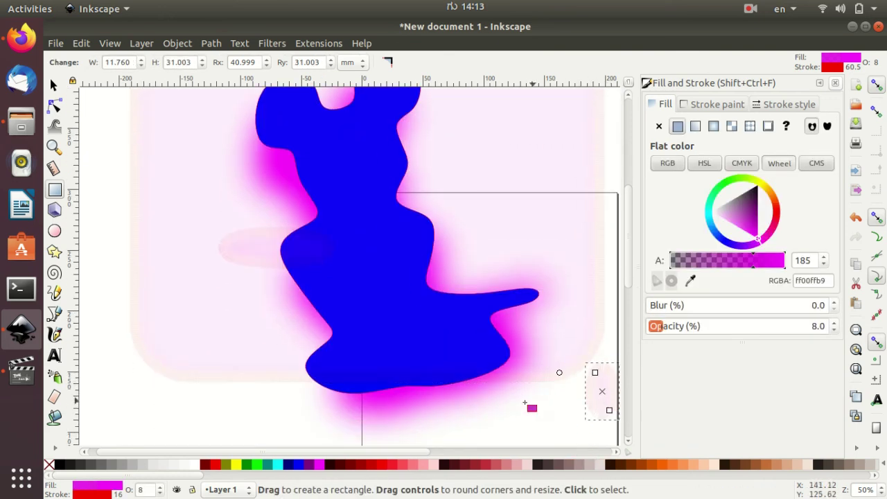
scroll(525, 402, up, 1)
scroll(518, 399, up, 3)
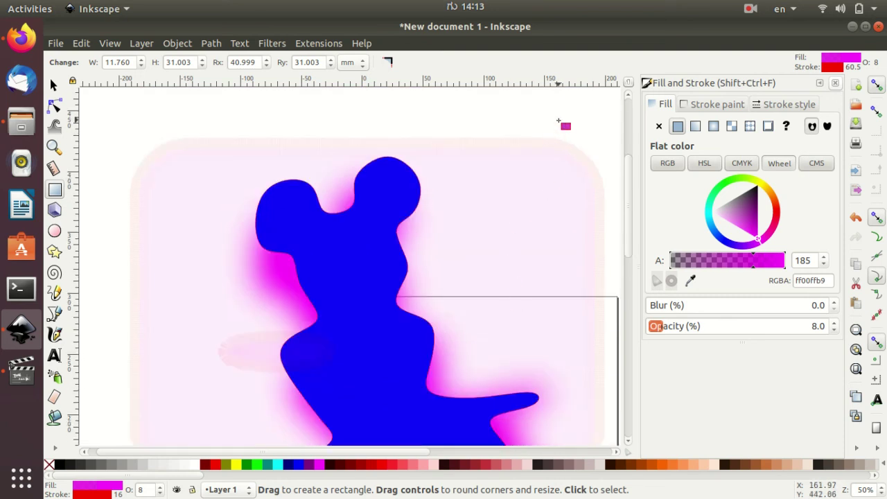
key(Escape)
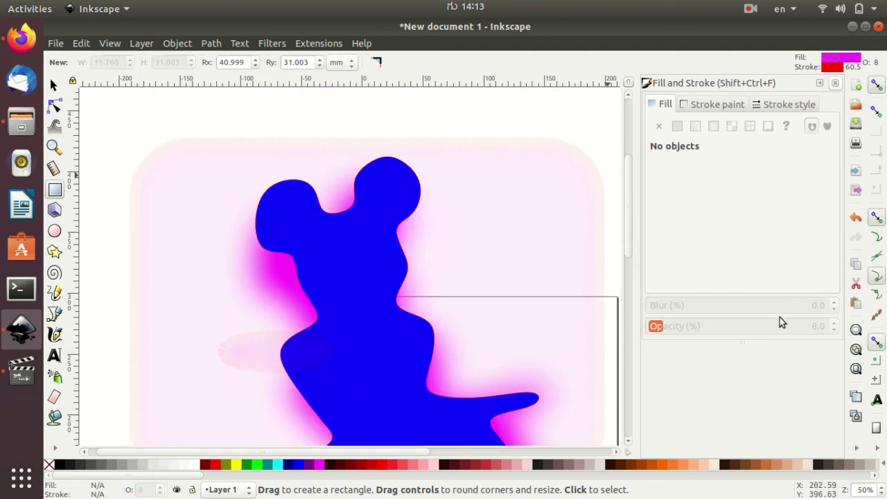